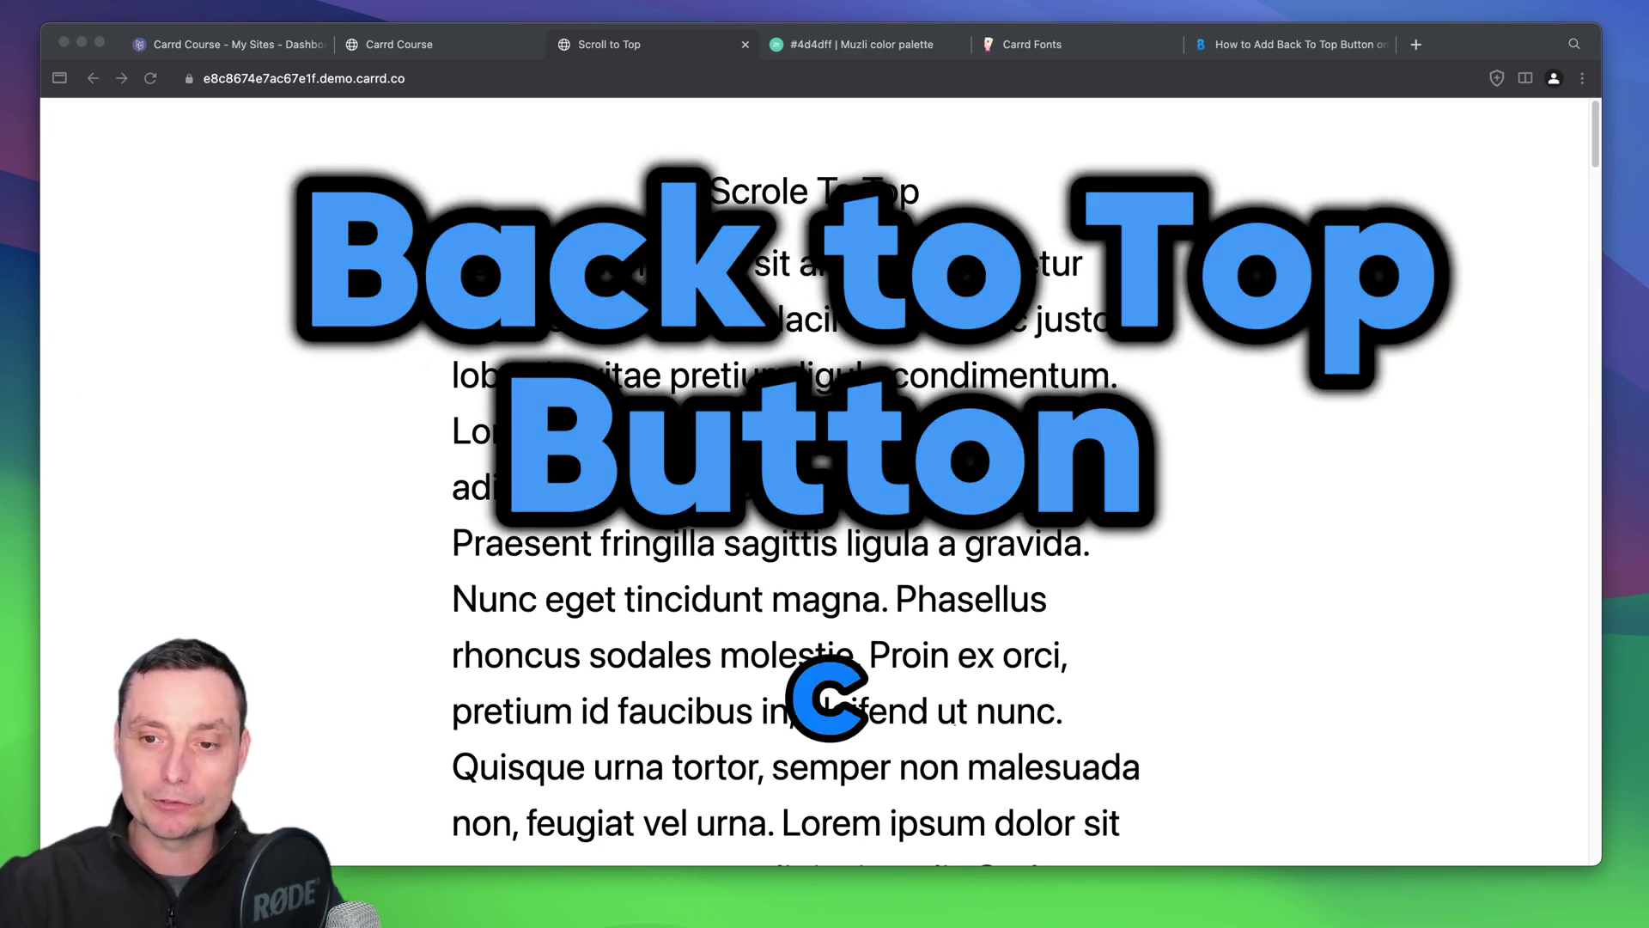
- Scroll down the demo page and use its back-to-top button to return to the top
{"action": "scroll", "coordinate": [1400, 338], "scroll_direction": "down", "scroll_amount": 3}
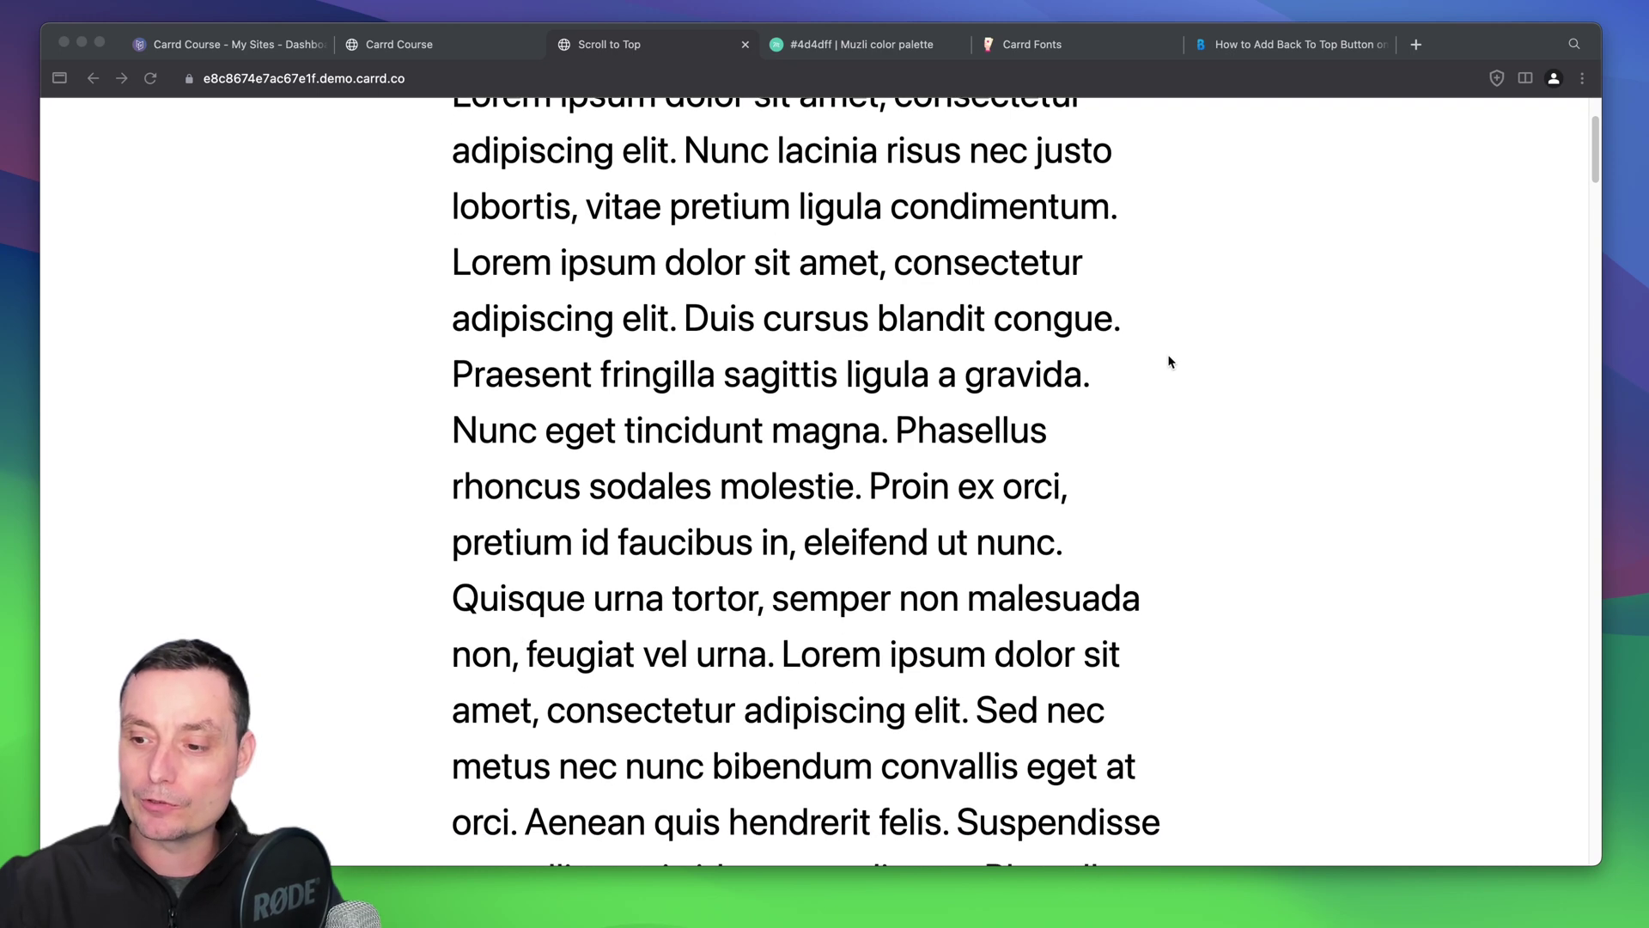
{"action": "scroll", "coordinate": [1169, 362], "scroll_direction": "down", "scroll_amount": 6}
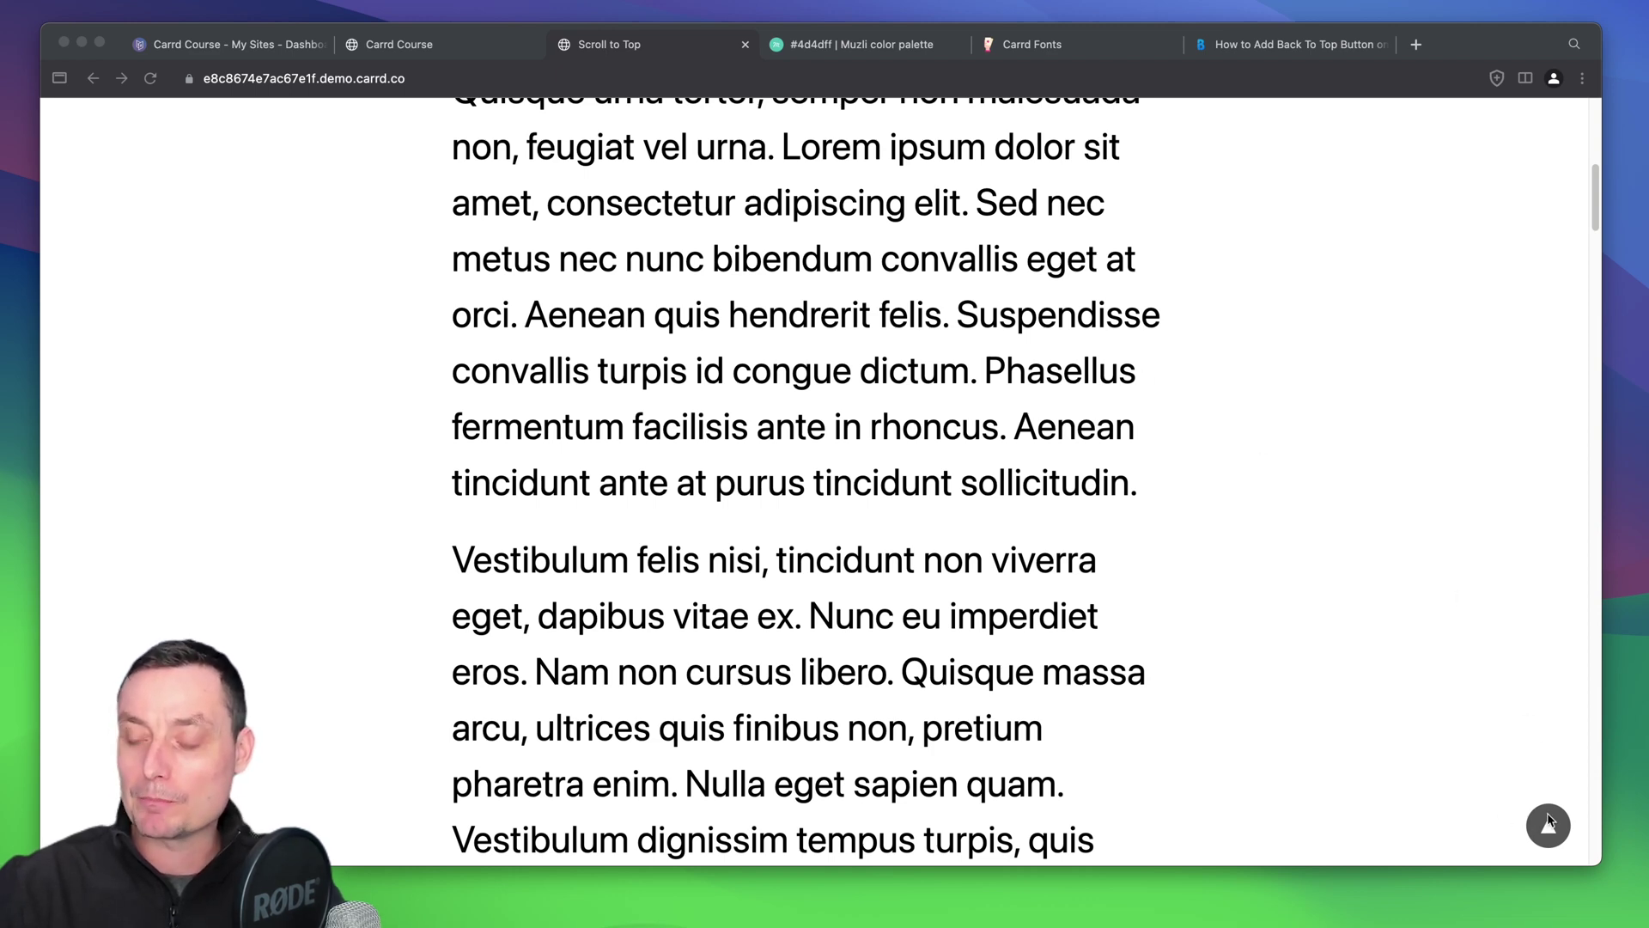
{"action": "scroll", "coordinate": [1546, 692], "scroll_direction": "down", "scroll_amount": 6}
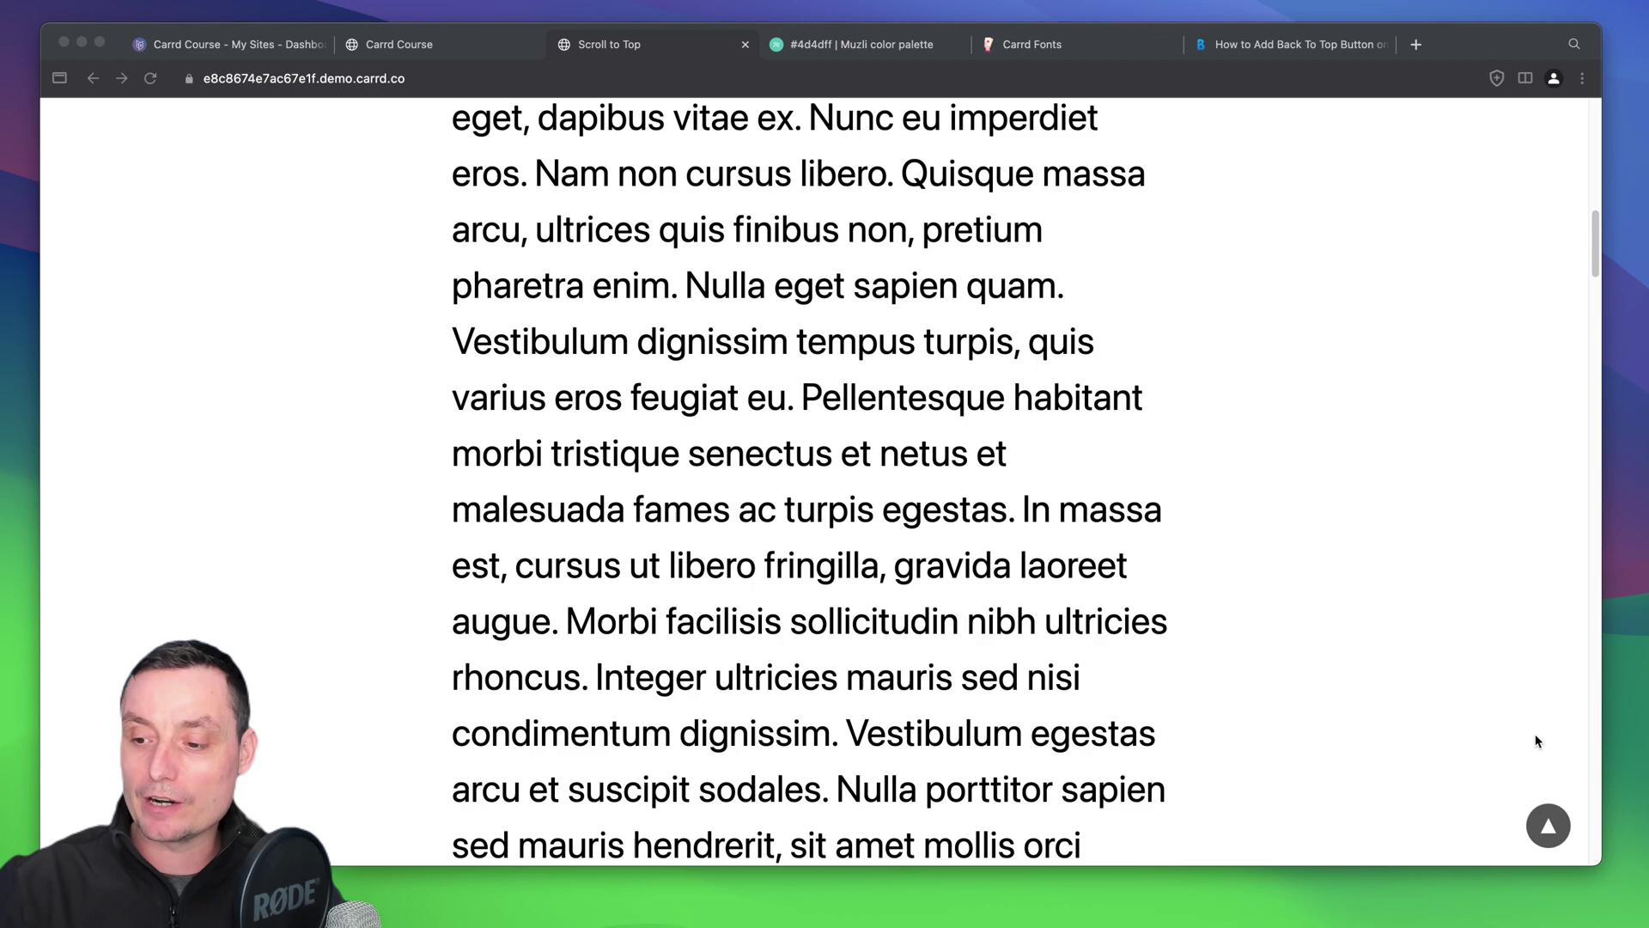
{"action": "scroll", "coordinate": [1539, 756], "scroll_direction": "down", "scroll_amount": 3}
{"action": "scroll", "coordinate": [1501, 715], "scroll_direction": "down", "scroll_amount": 20}
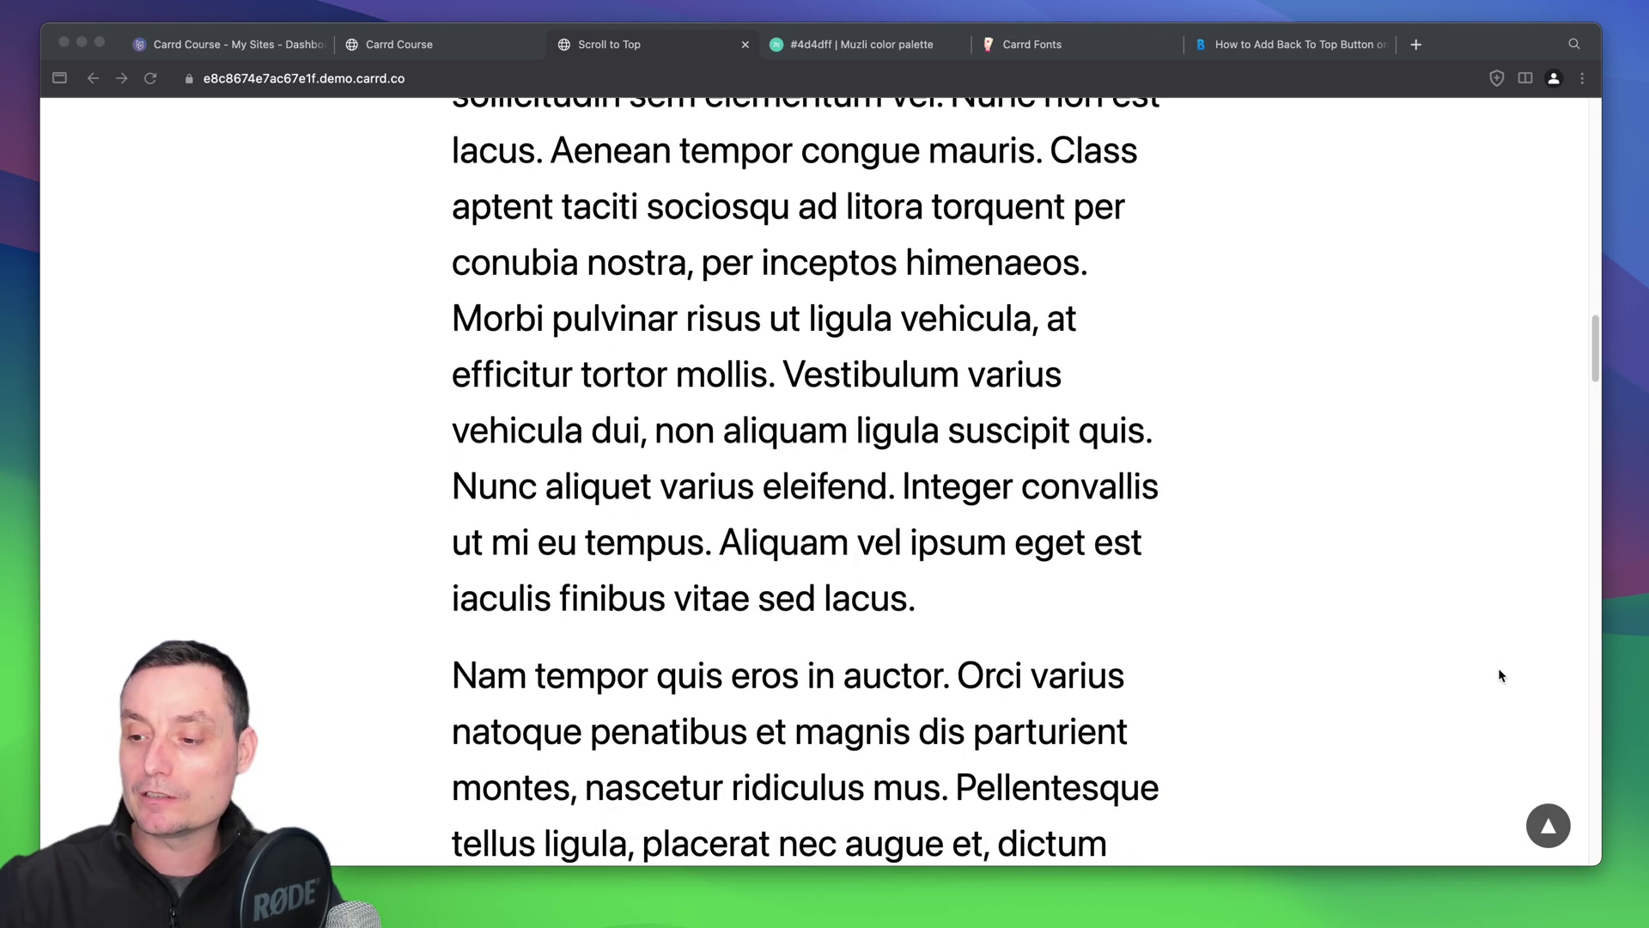
{"action": "scroll", "coordinate": [1500, 675], "scroll_direction": "down", "scroll_amount": 20}
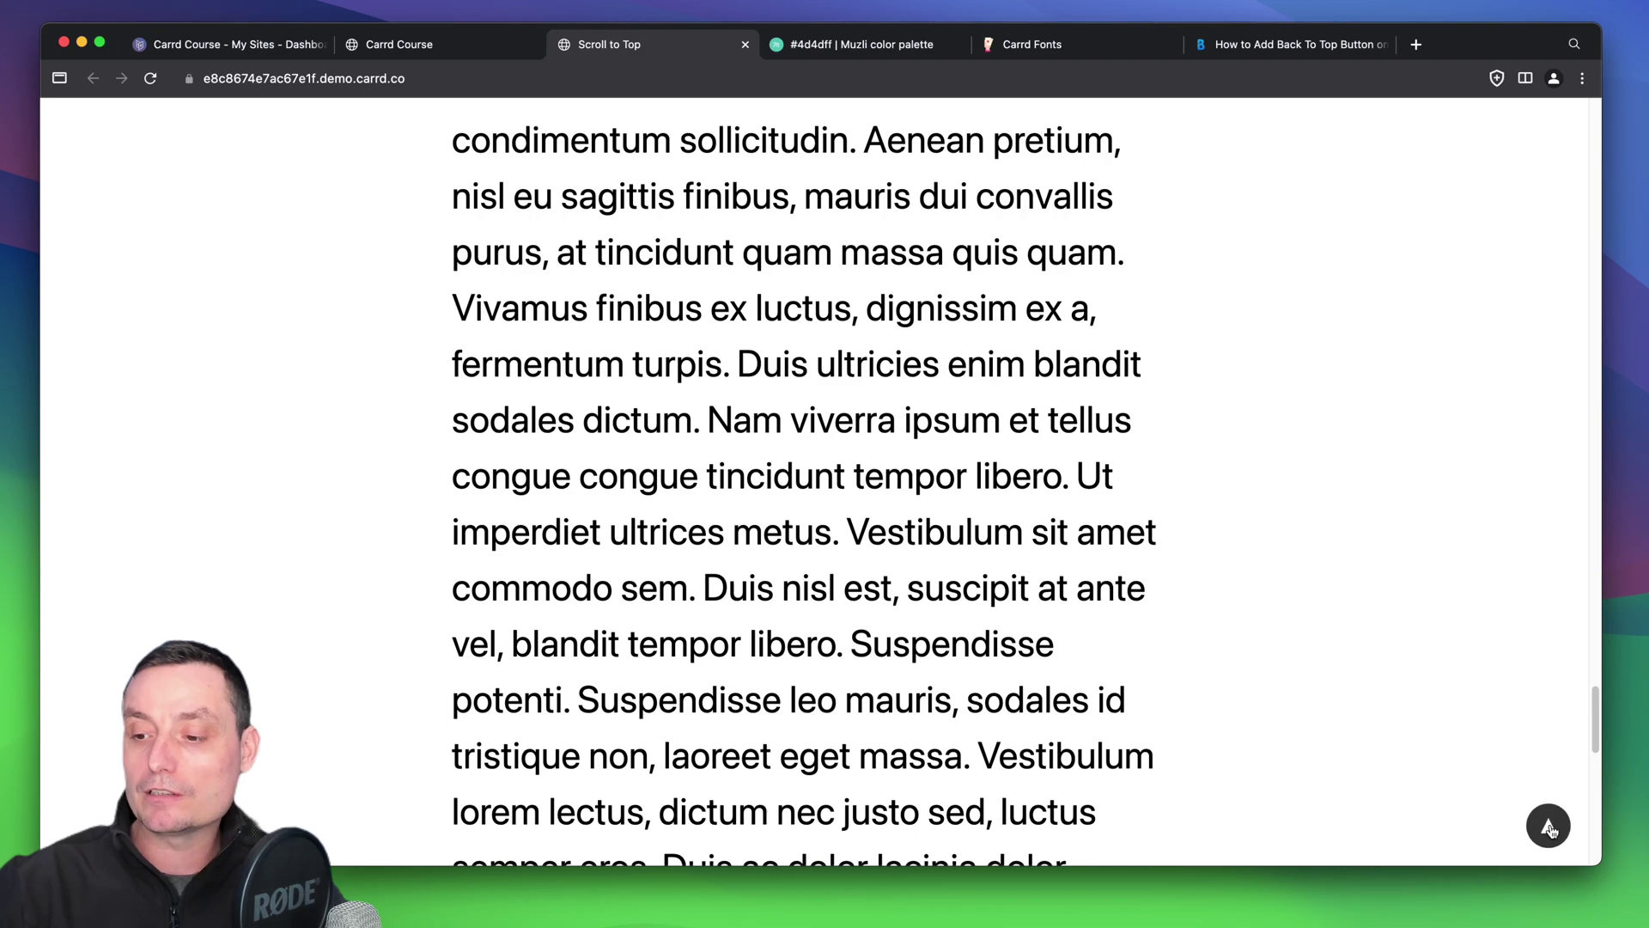
{"action": "left_click", "coordinate": [1550, 835]}
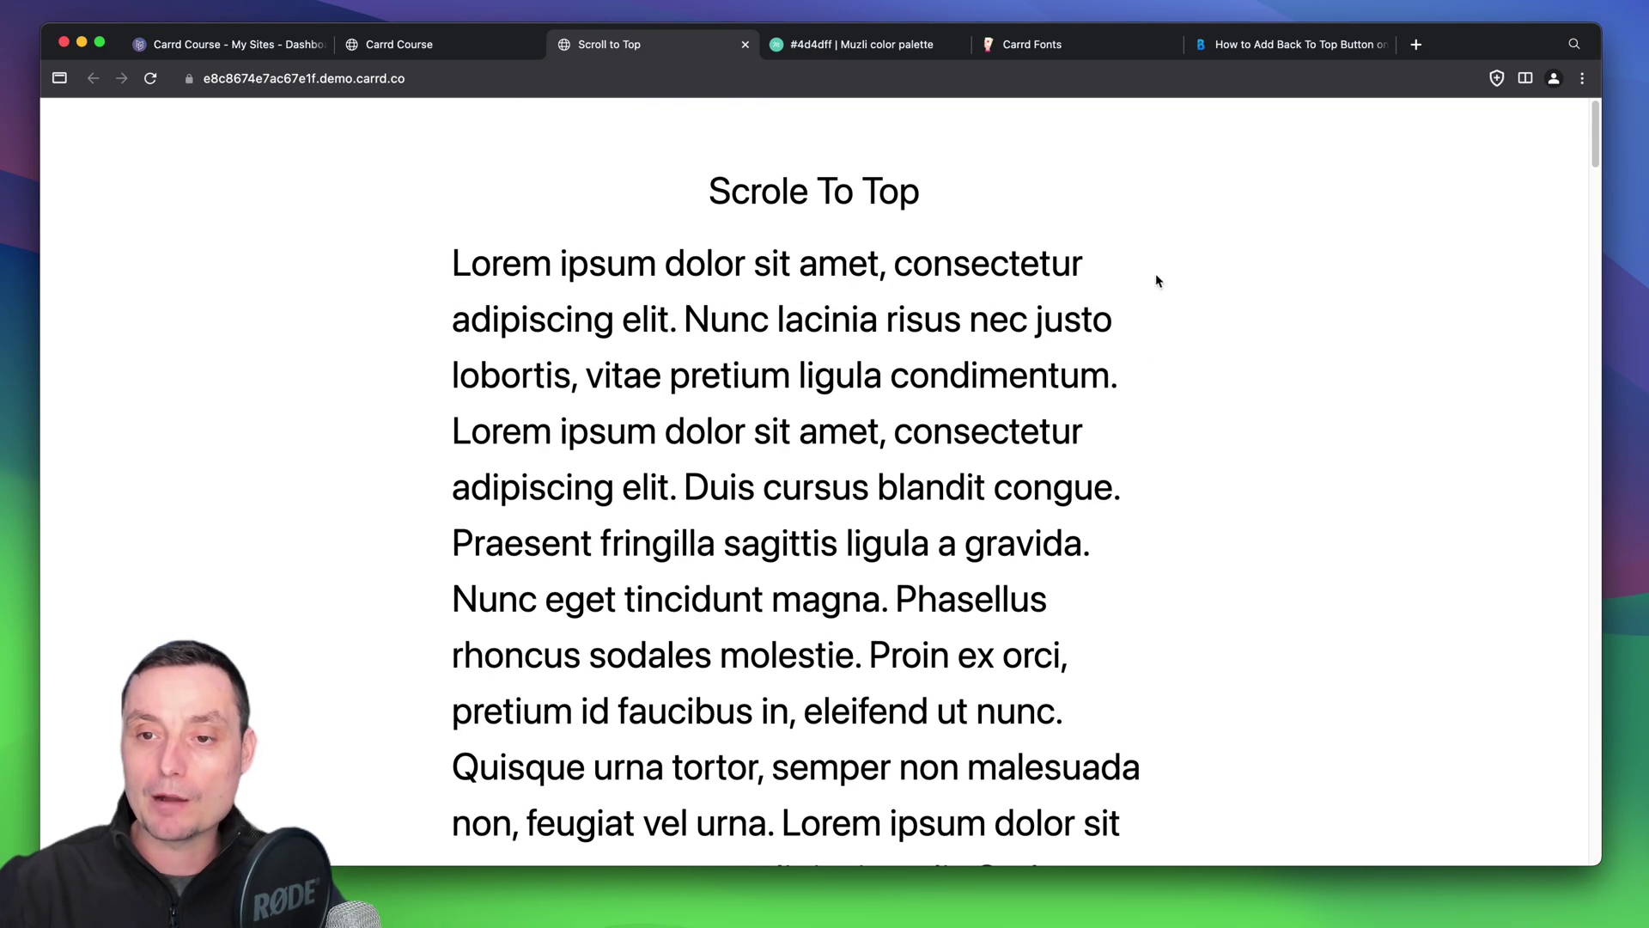
{"action": "scroll", "coordinate": [1154, 281], "scroll_direction": "down", "scroll_amount": 2}
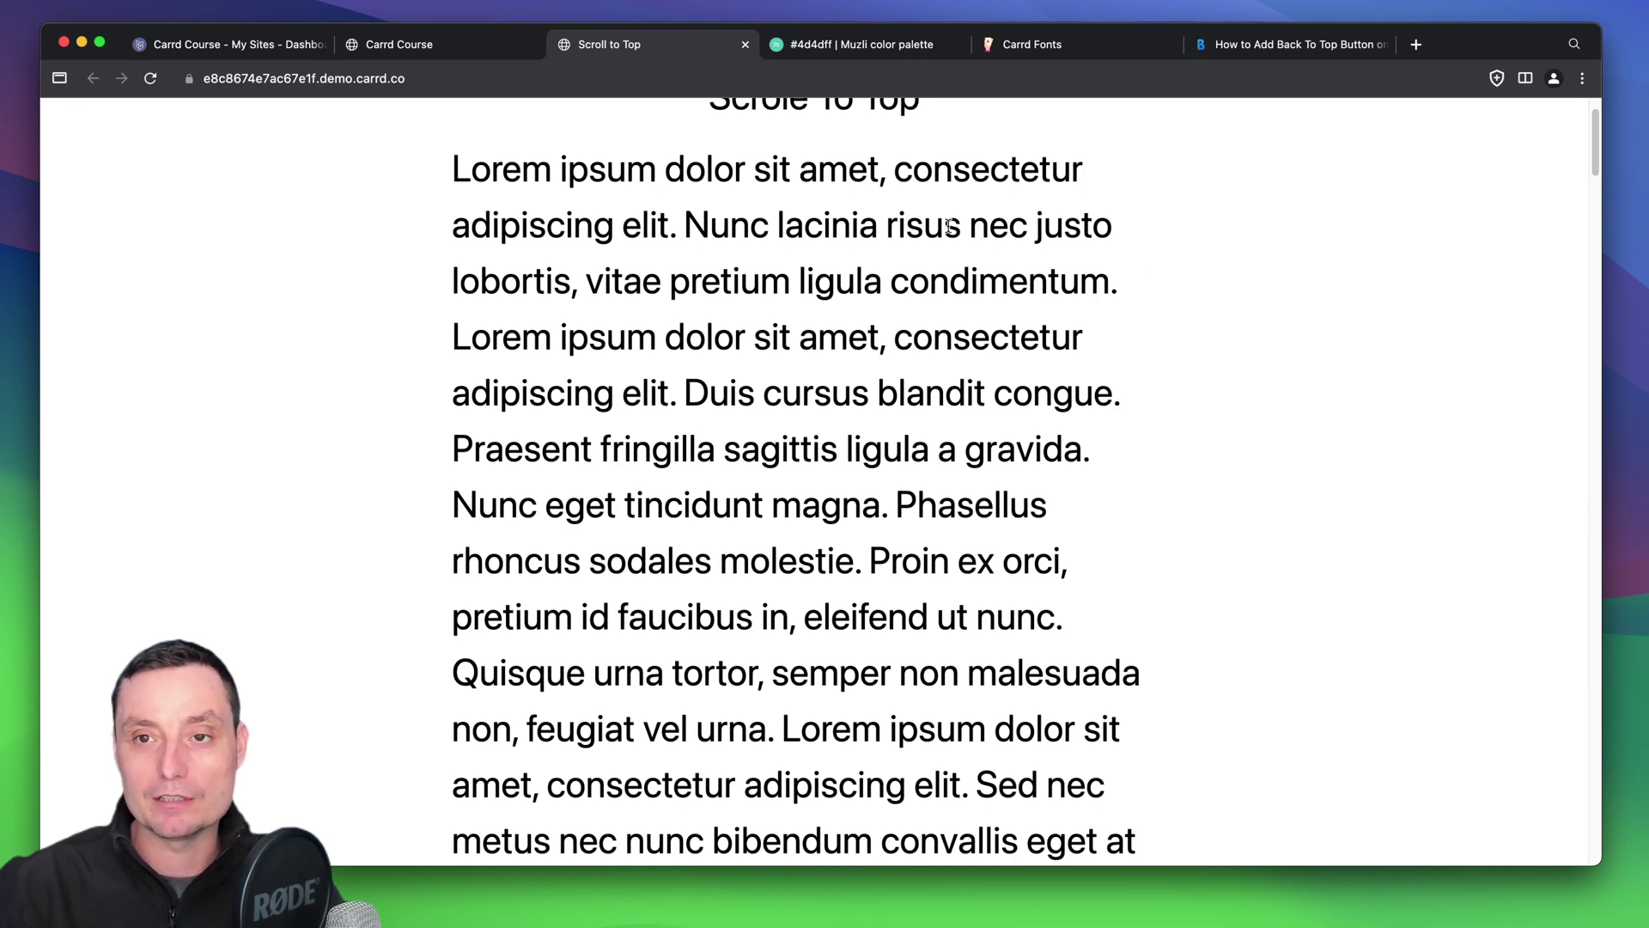
- Switch to the back-to-top tutorial and find its Code, Hidden and Head embed settings
{"action": "left_click", "coordinate": [1273, 44]}
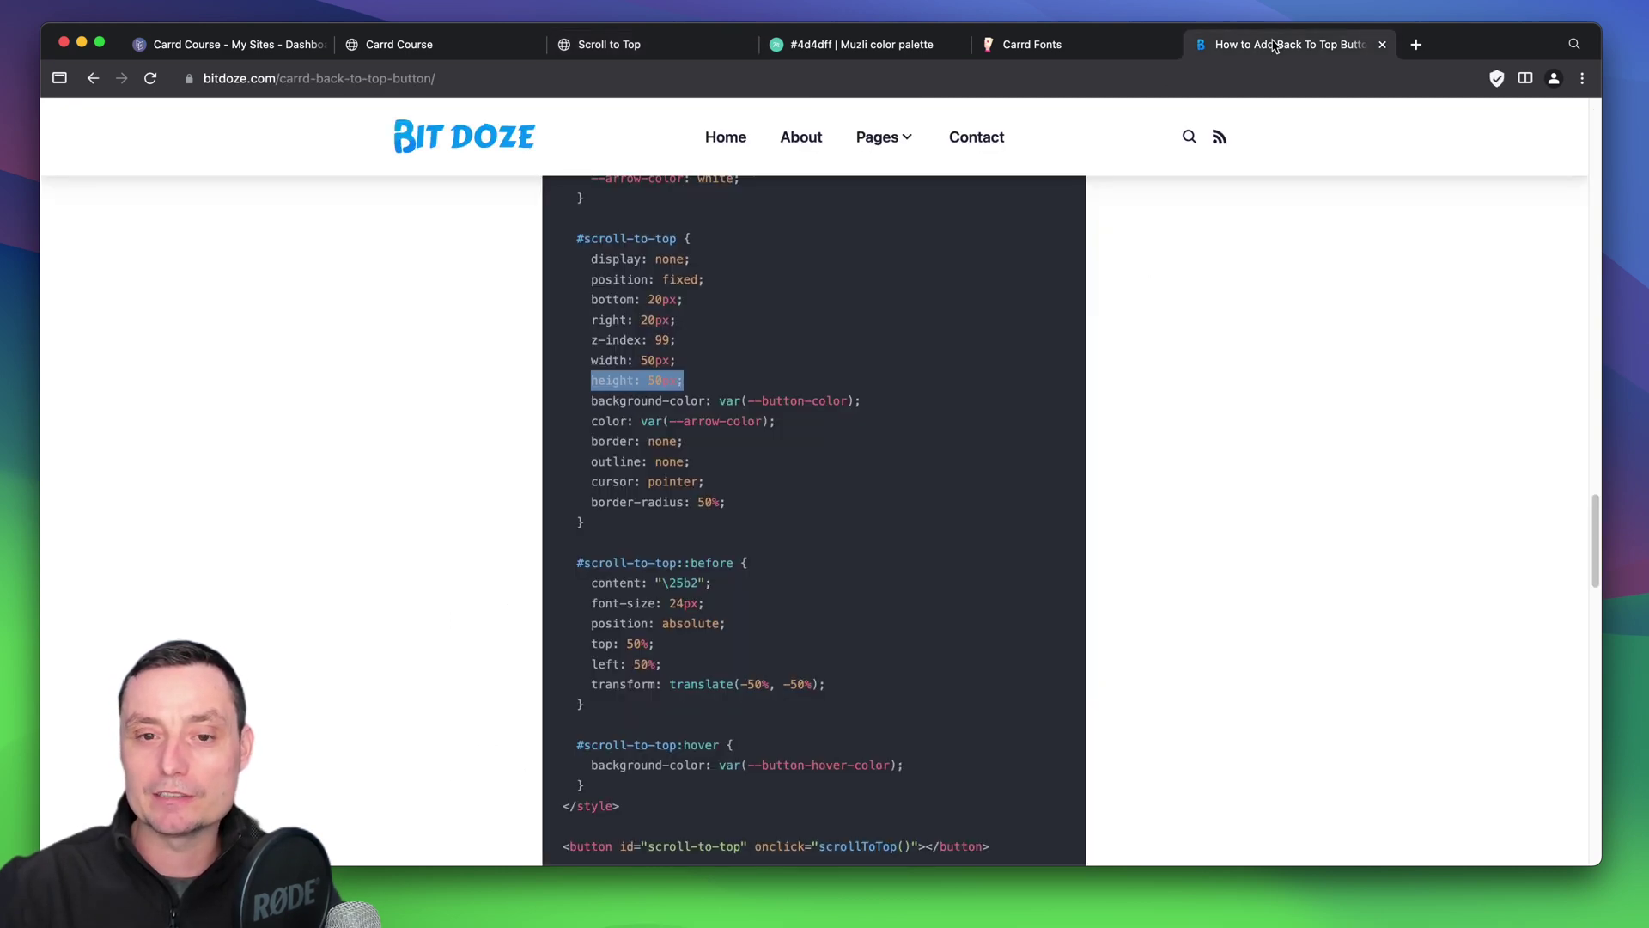
{"action": "scroll", "coordinate": [916, 331], "scroll_direction": "up", "scroll_amount": 10}
{"action": "scroll", "coordinate": [917, 331], "scroll_direction": "up", "scroll_amount": 10}
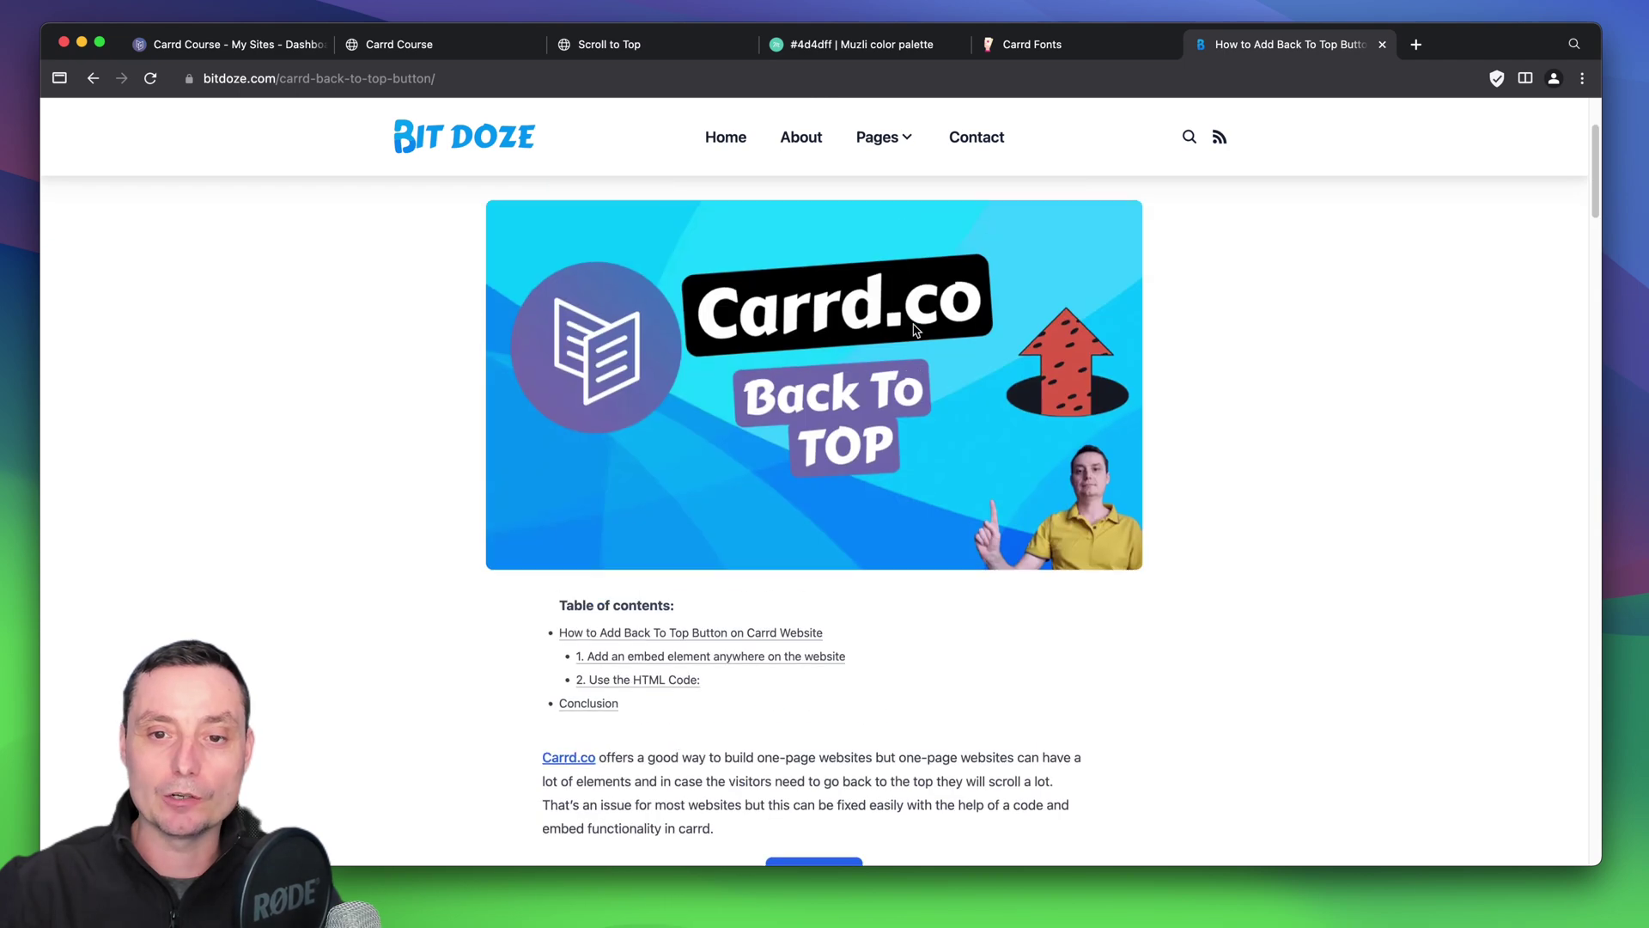
{"action": "scroll", "coordinate": [916, 331], "scroll_direction": "up", "scroll_amount": 2}
{"action": "scroll", "coordinate": [916, 331], "scroll_direction": "down", "scroll_amount": 10}
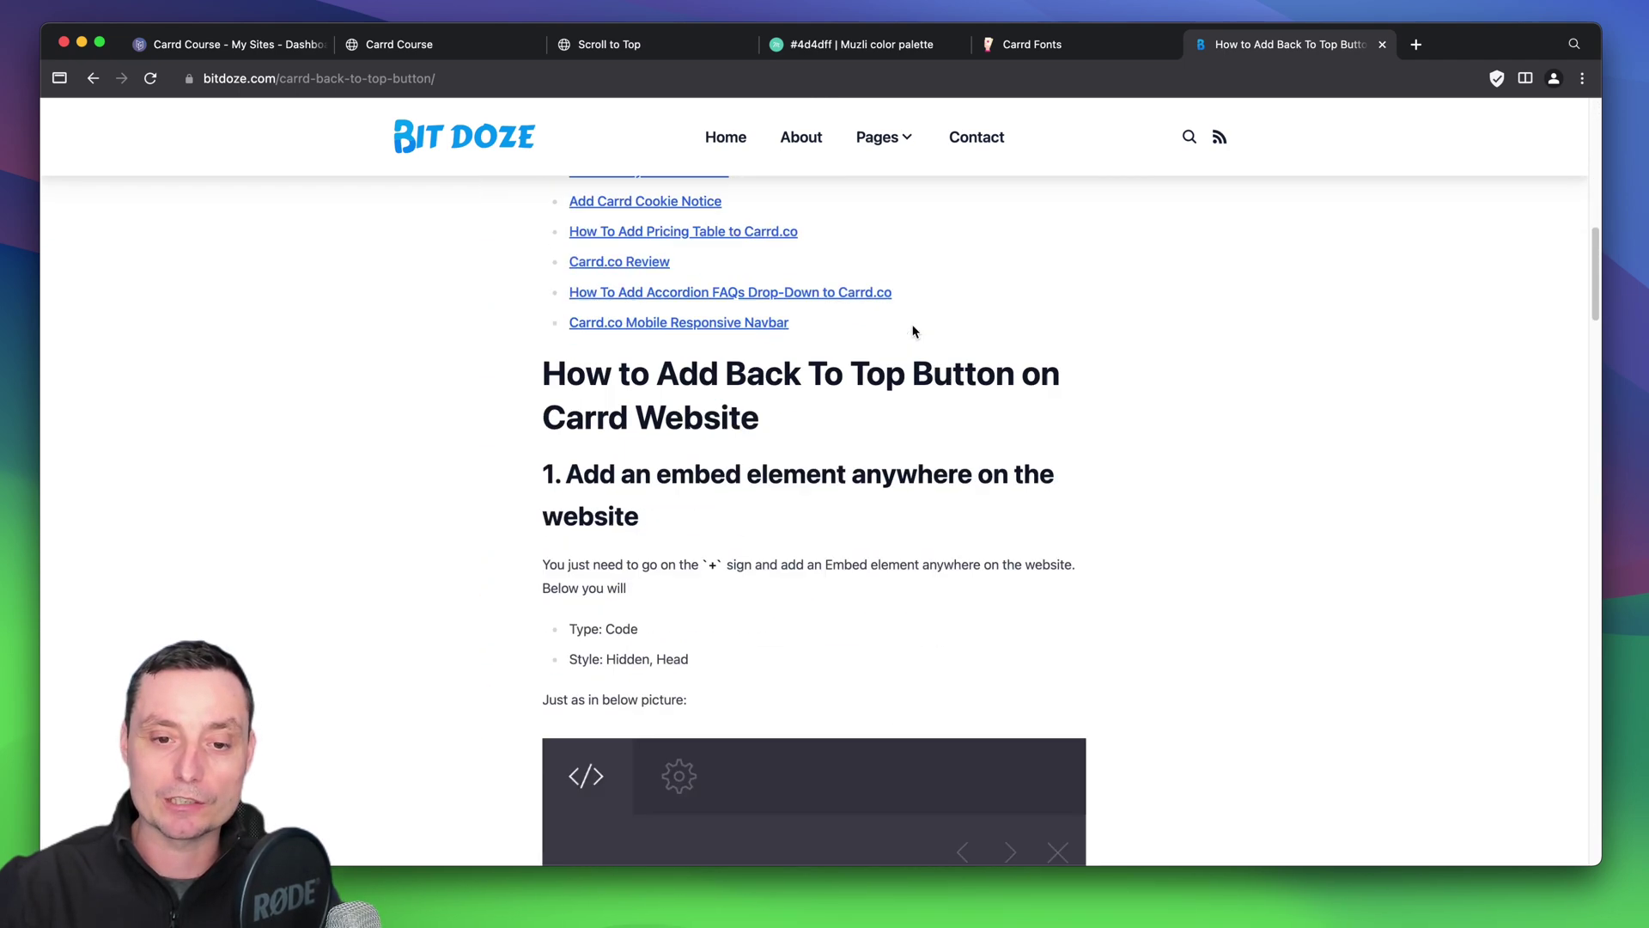
{"action": "scroll", "coordinate": [913, 330], "scroll_direction": "down", "scroll_amount": 10}
{"action": "scroll", "coordinate": [919, 342], "scroll_direction": "up", "scroll_amount": 2}
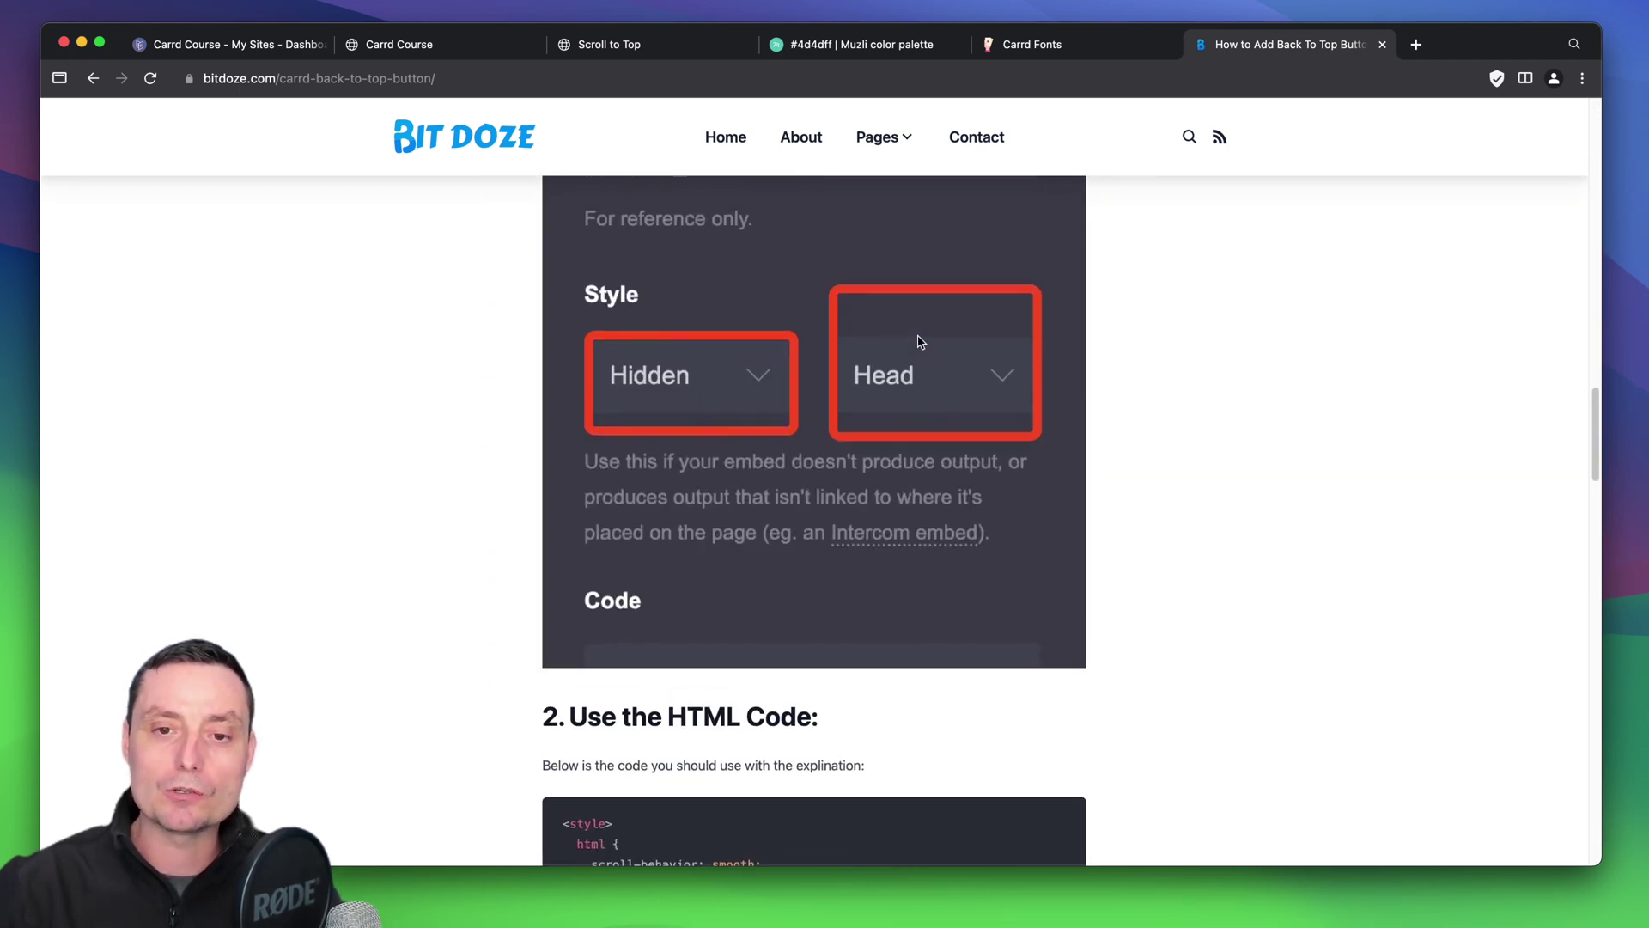
{"action": "scroll", "coordinate": [919, 342], "scroll_direction": "up", "scroll_amount": 5}
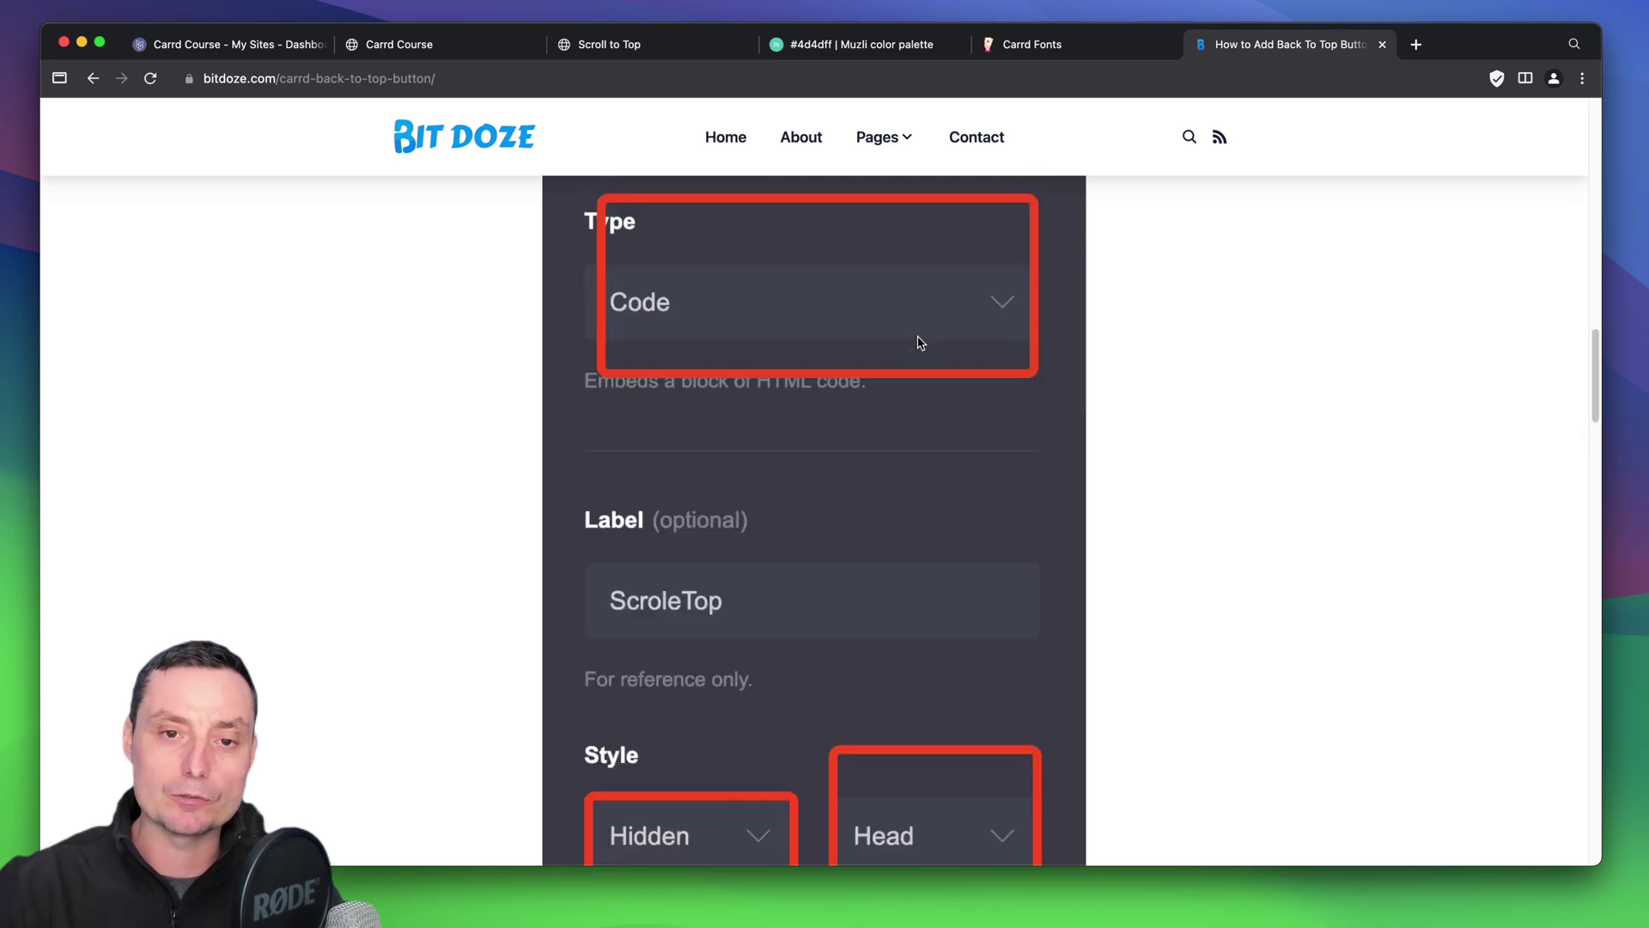
{"action": "scroll", "coordinate": [919, 341], "scroll_direction": "up", "scroll_amount": 1}
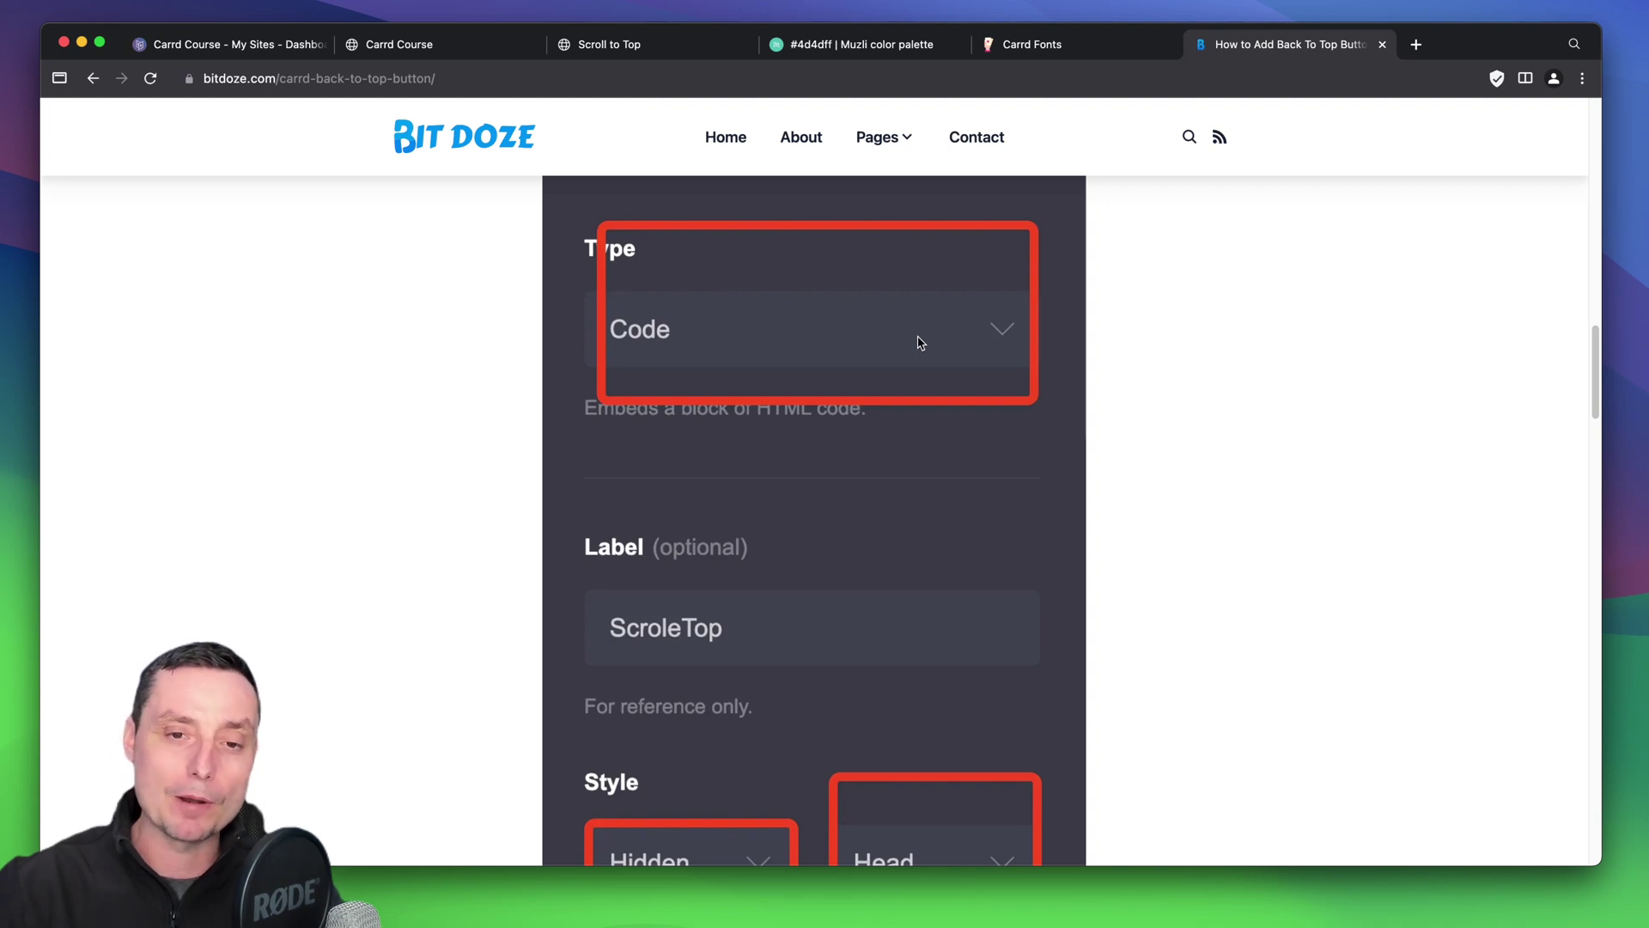
{"action": "scroll", "coordinate": [919, 342], "scroll_direction": "down", "scroll_amount": 7}
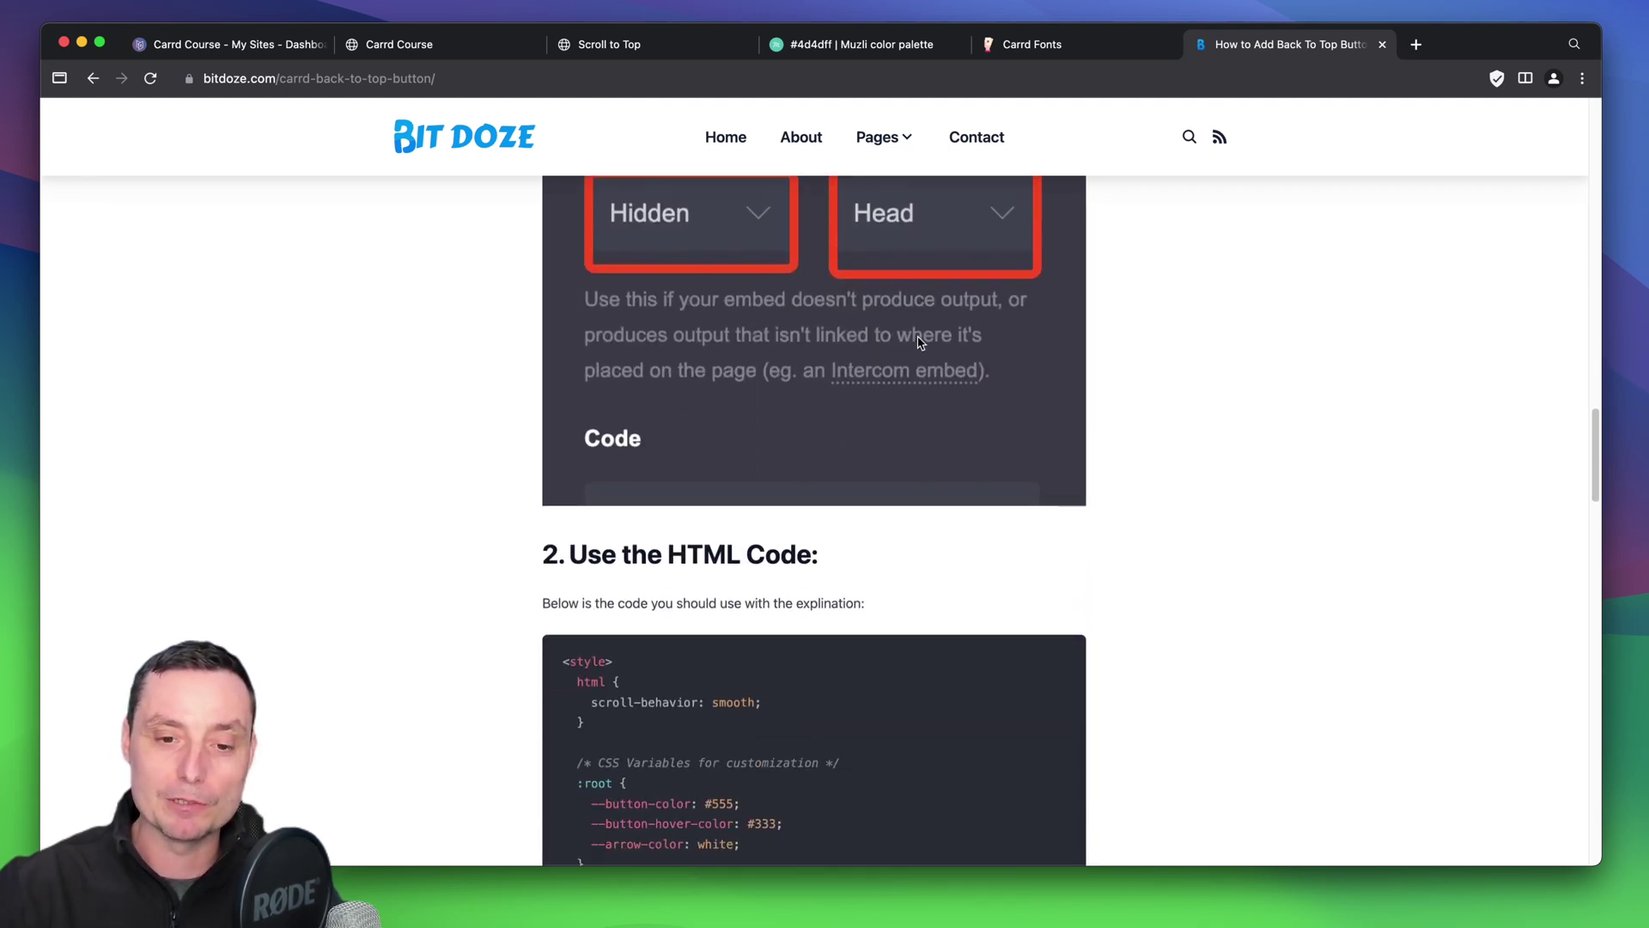
- Read the HTML code, highlighting the bottom/right offset lines and then the width/height lines
{"action": "scroll", "coordinate": [919, 341], "scroll_direction": "down", "scroll_amount": 5}
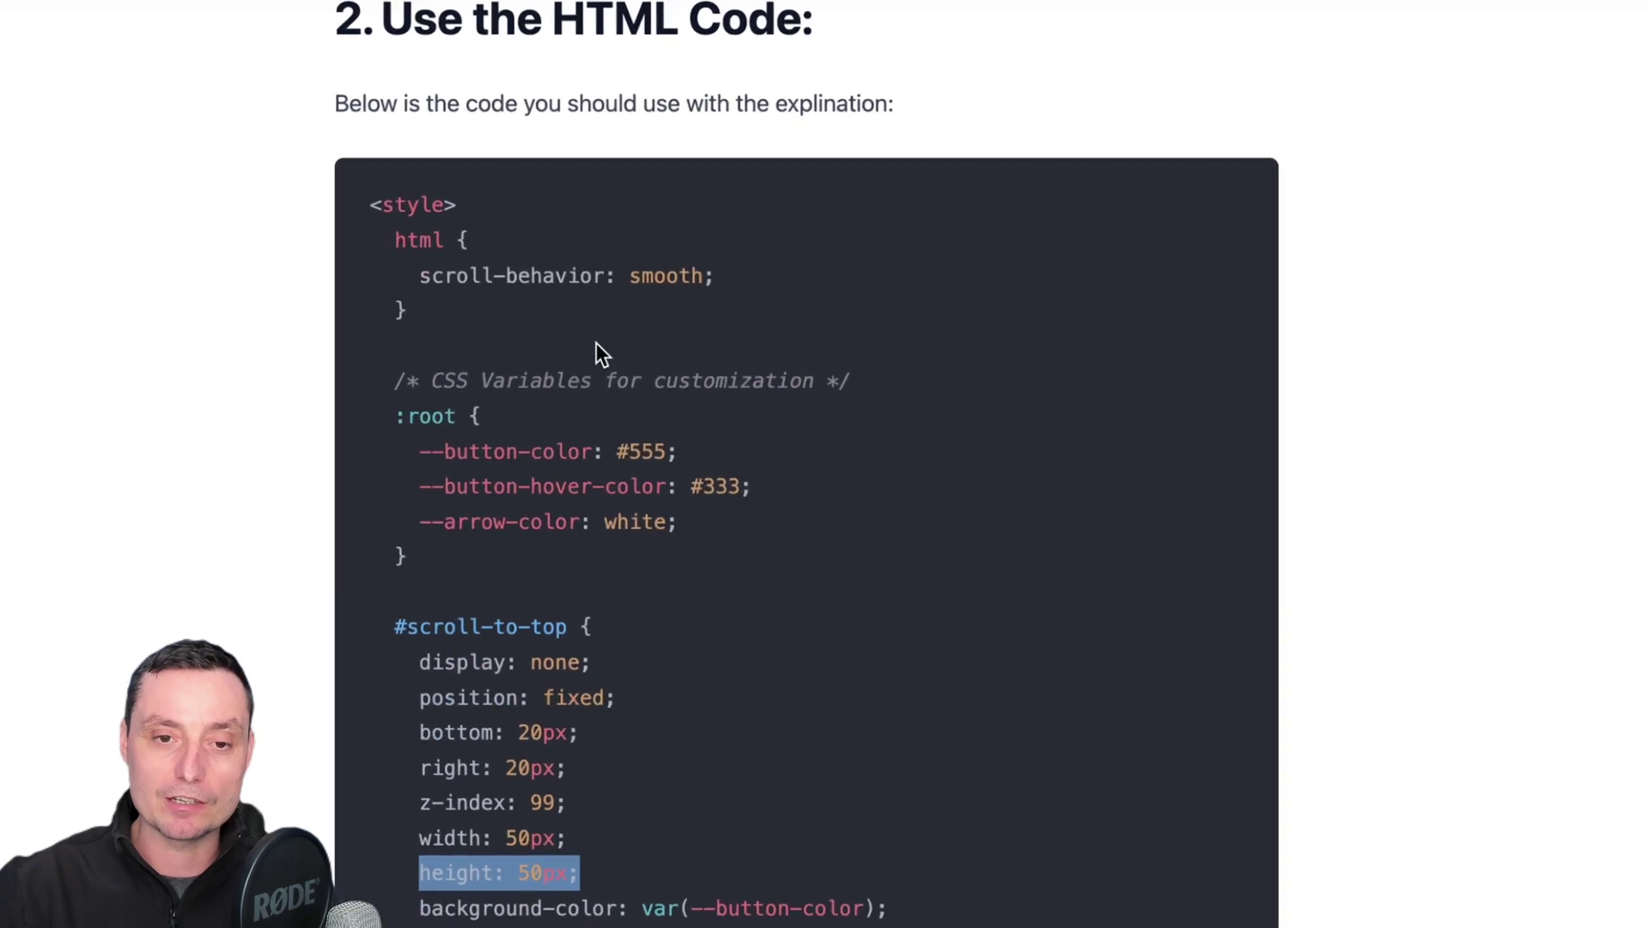
{"action": "scroll", "coordinate": [523, 297], "scroll_direction": "down", "scroll_amount": 2}
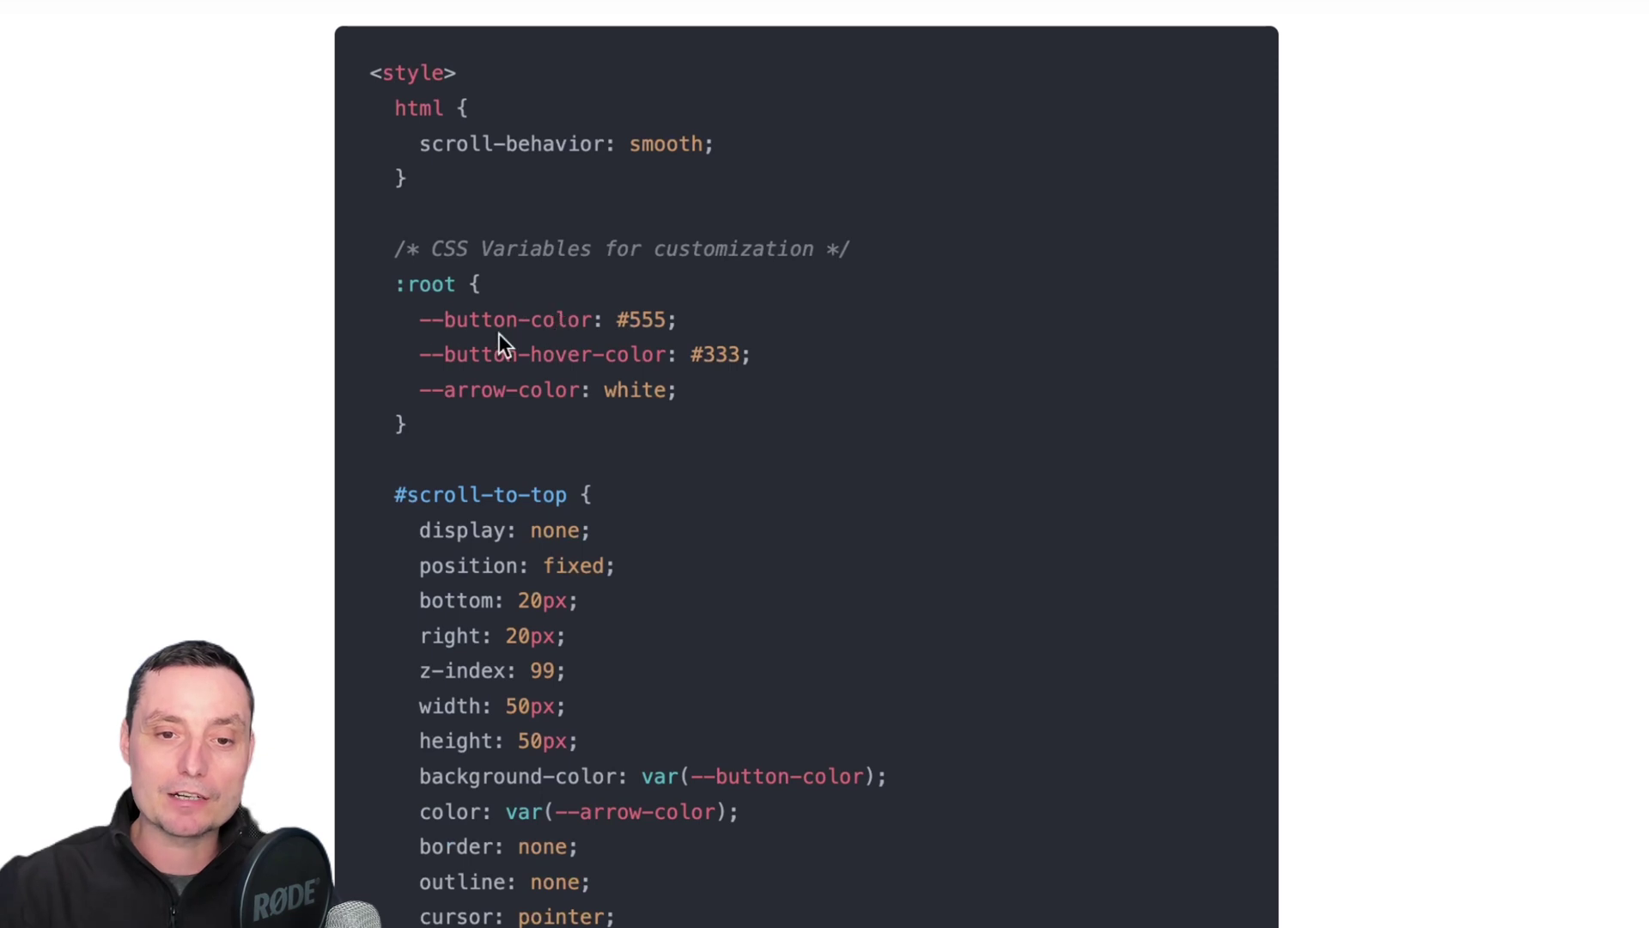
{"action": "scroll", "coordinate": [632, 284], "scroll_direction": "down", "scroll_amount": 1}
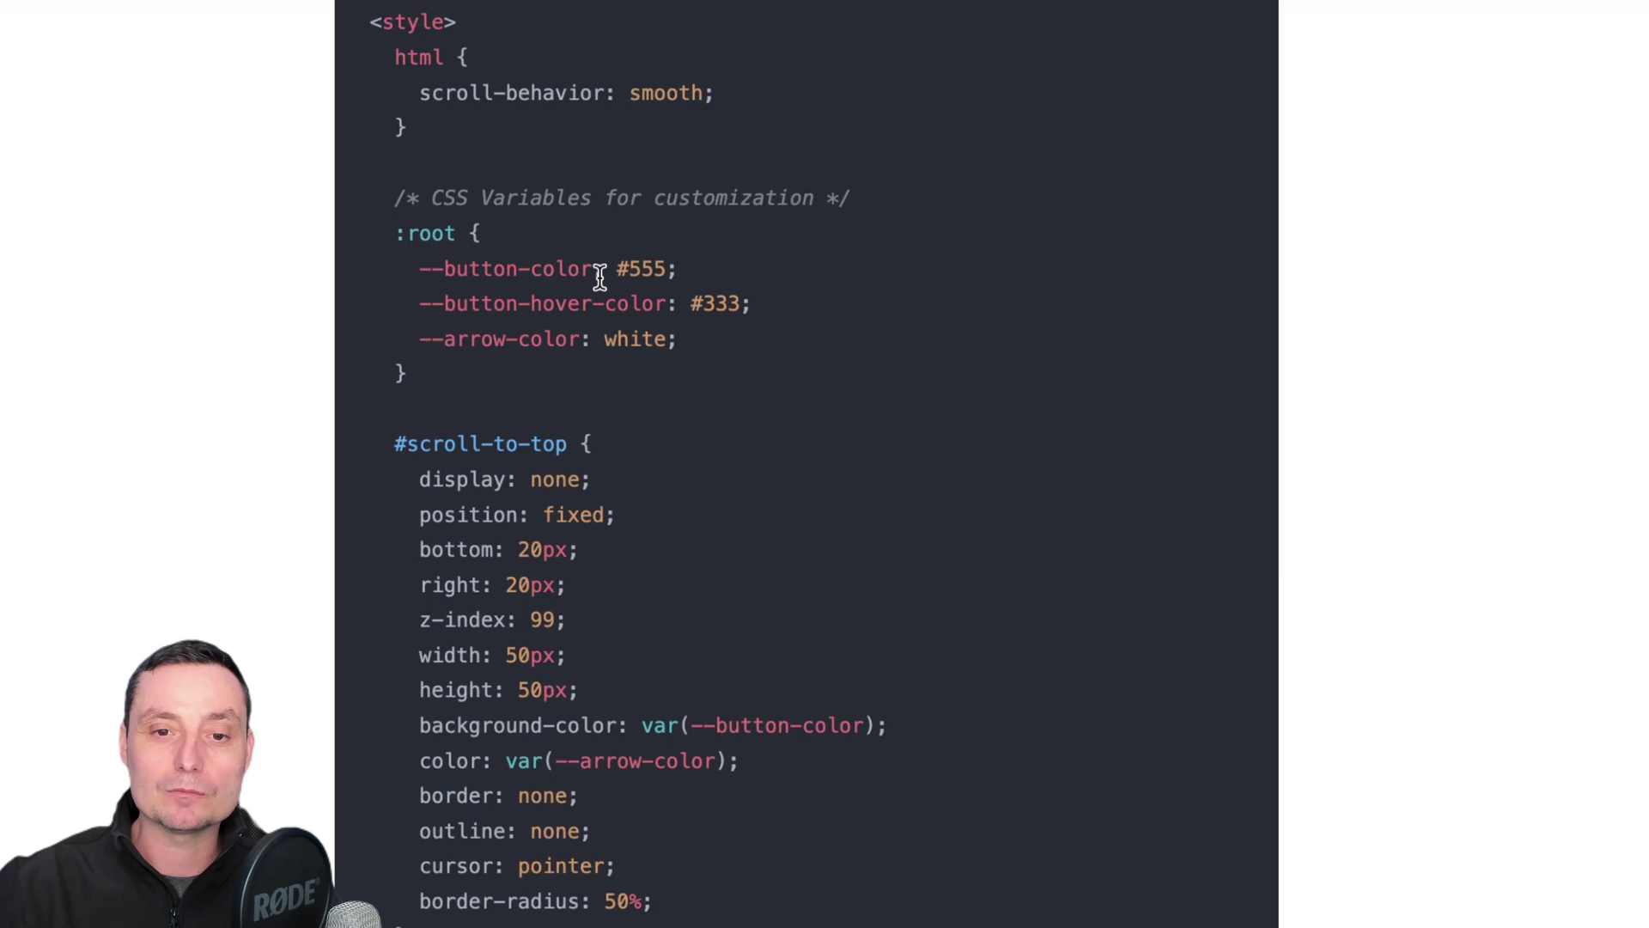
{"action": "scroll", "coordinate": [589, 311], "scroll_direction": "down", "scroll_amount": 2}
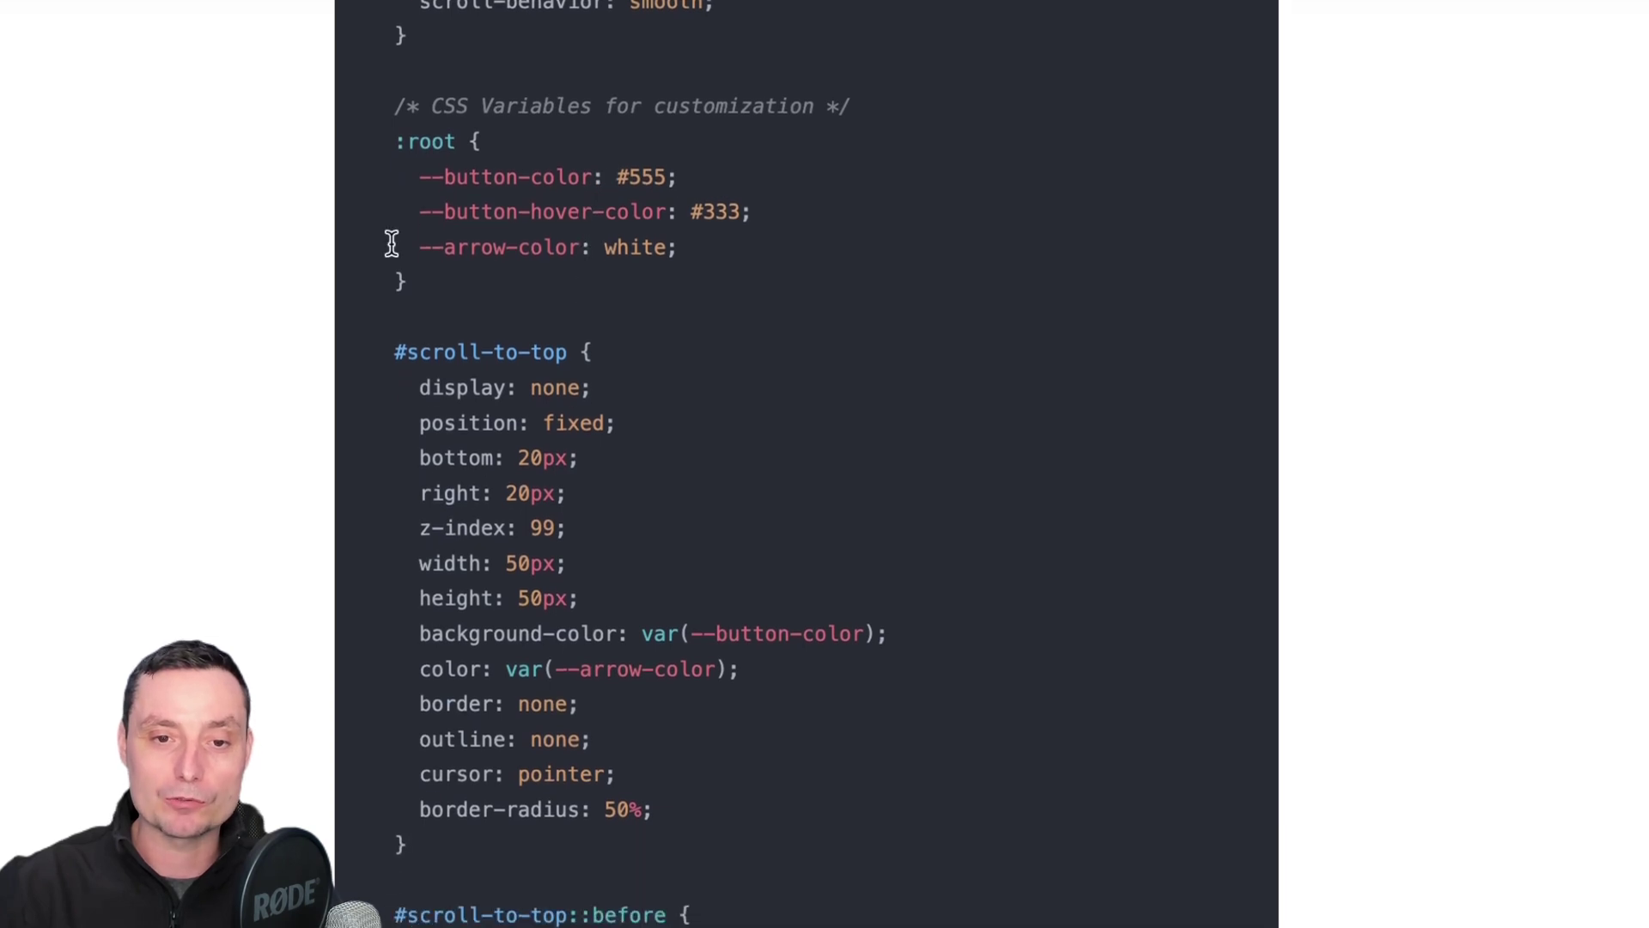
{"action": "scroll", "coordinate": [540, 240], "scroll_direction": "down", "scroll_amount": 4}
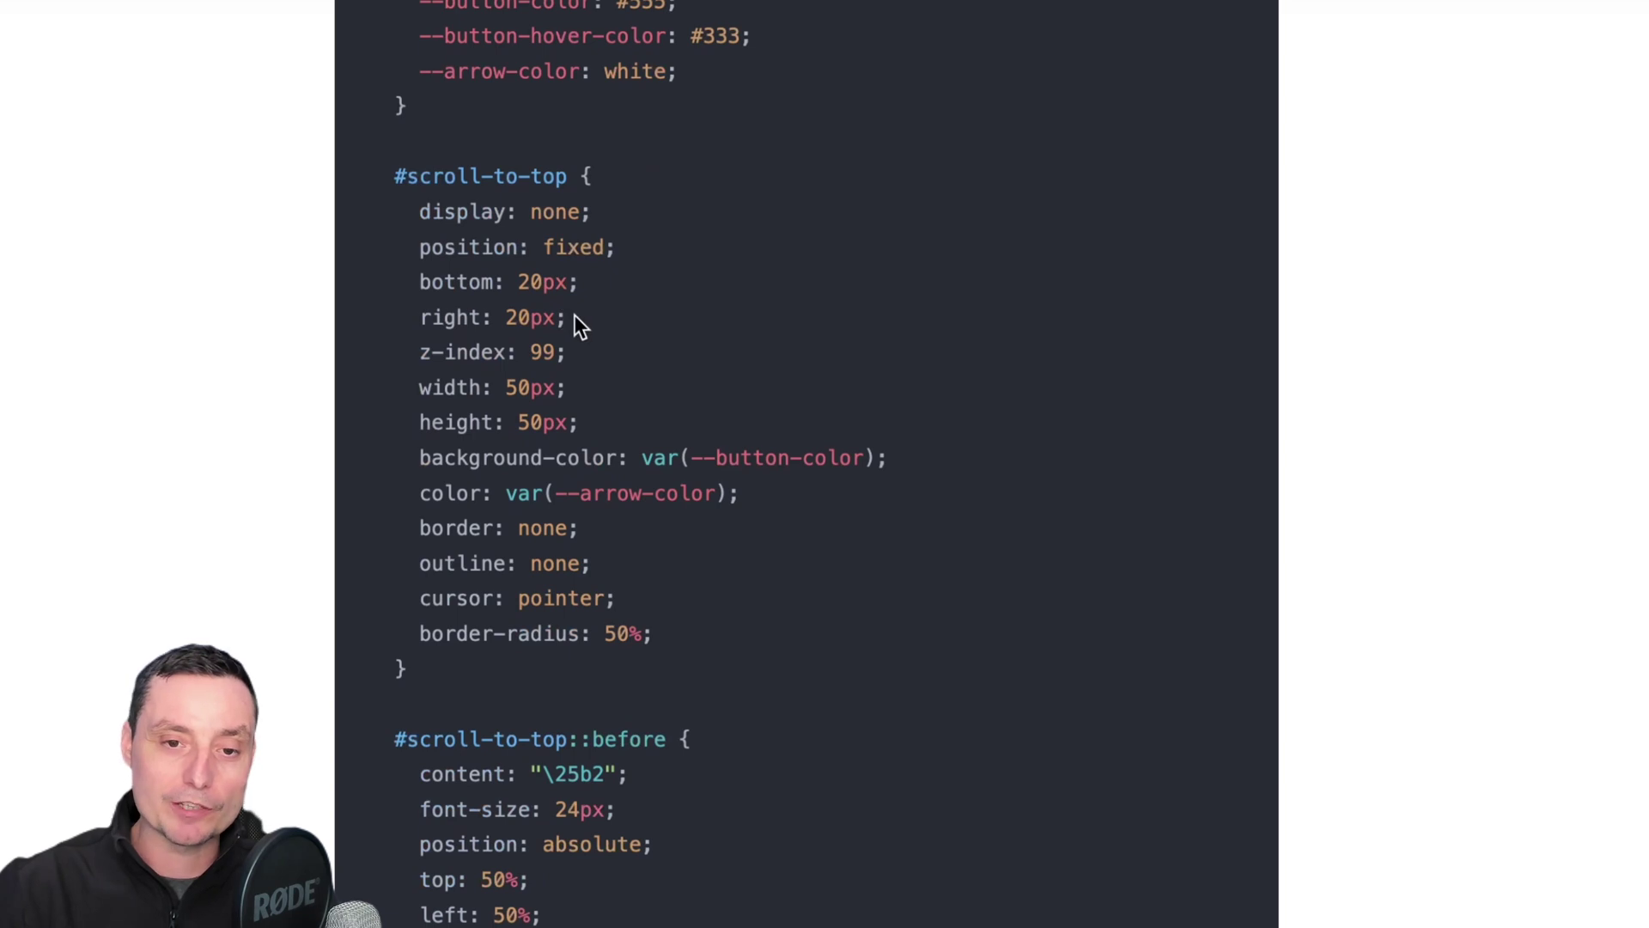
{"action": "left_click_drag", "start_coordinate": [569, 318], "coordinate": [408, 288]}
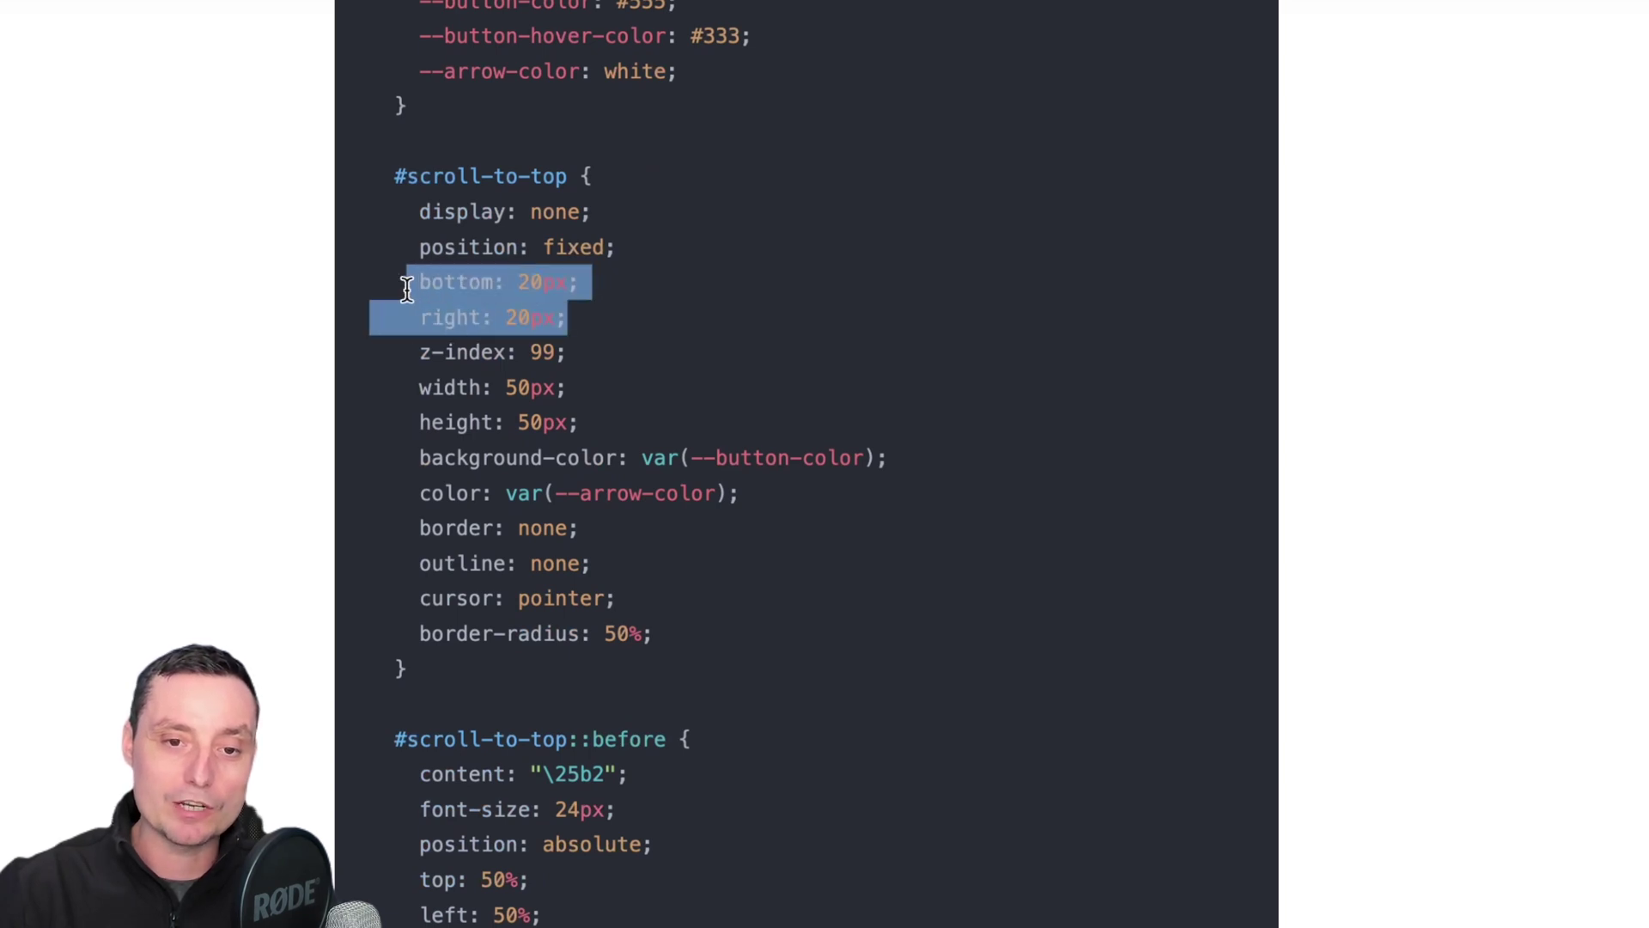
{"action": "left_click", "coordinate": [554, 337]}
{"action": "left_click_drag", "start_coordinate": [601, 426], "coordinate": [404, 404]}
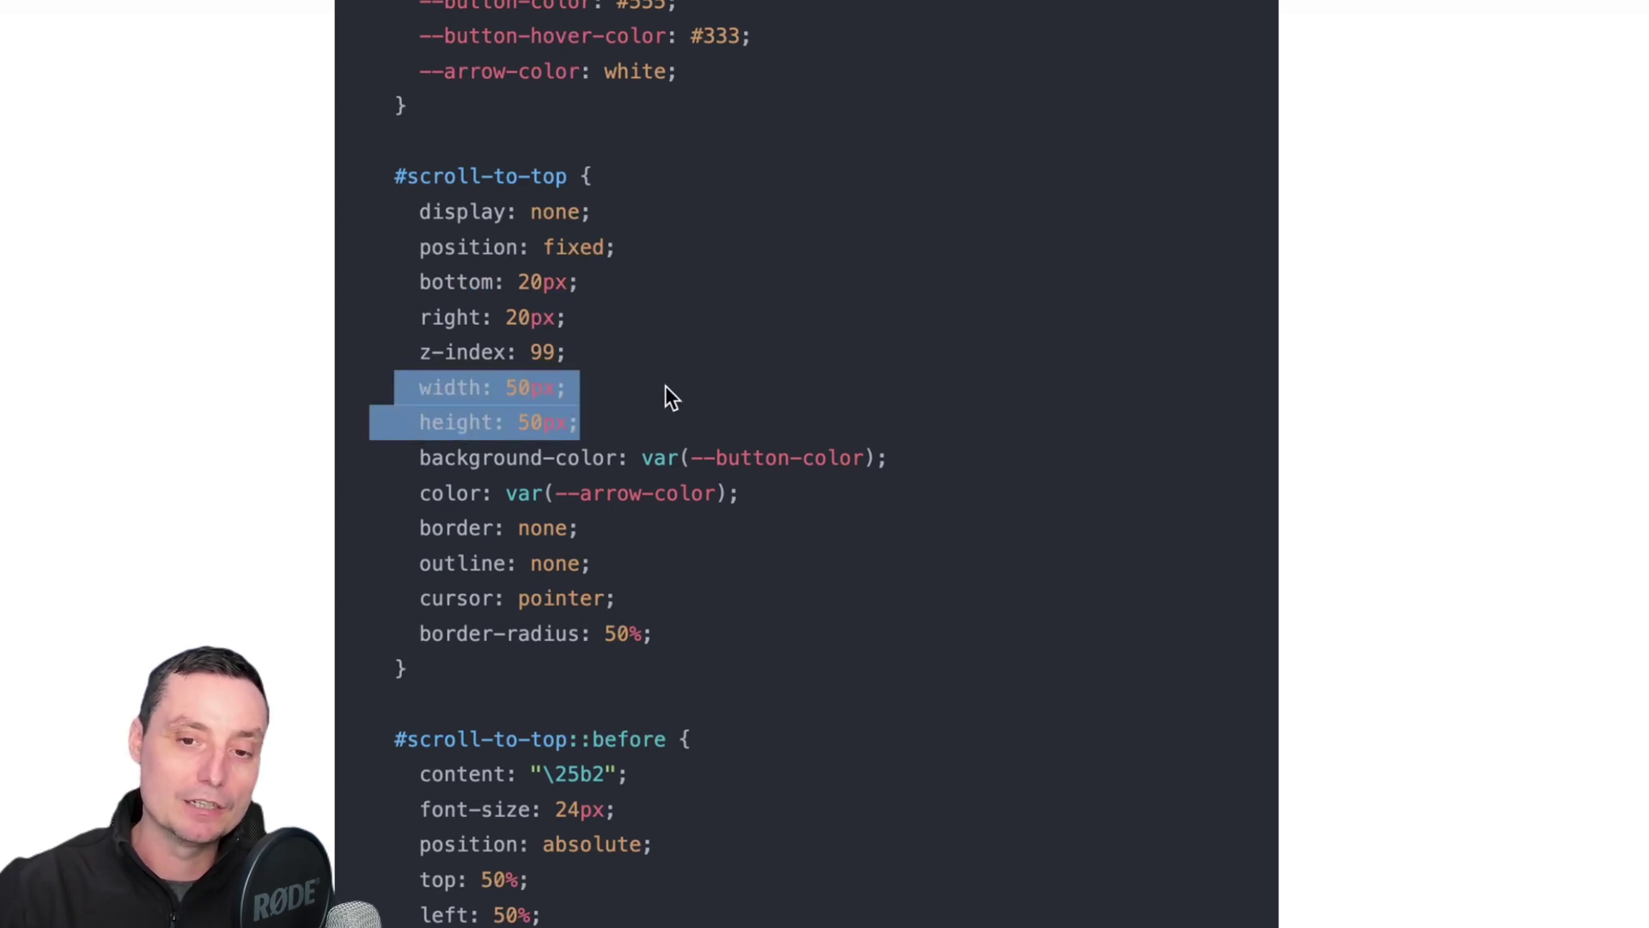
- Scroll down to the tutorial's Colors and Size customization notes
{"action": "scroll", "coordinate": [667, 385], "scroll_direction": "down", "scroll_amount": 15}
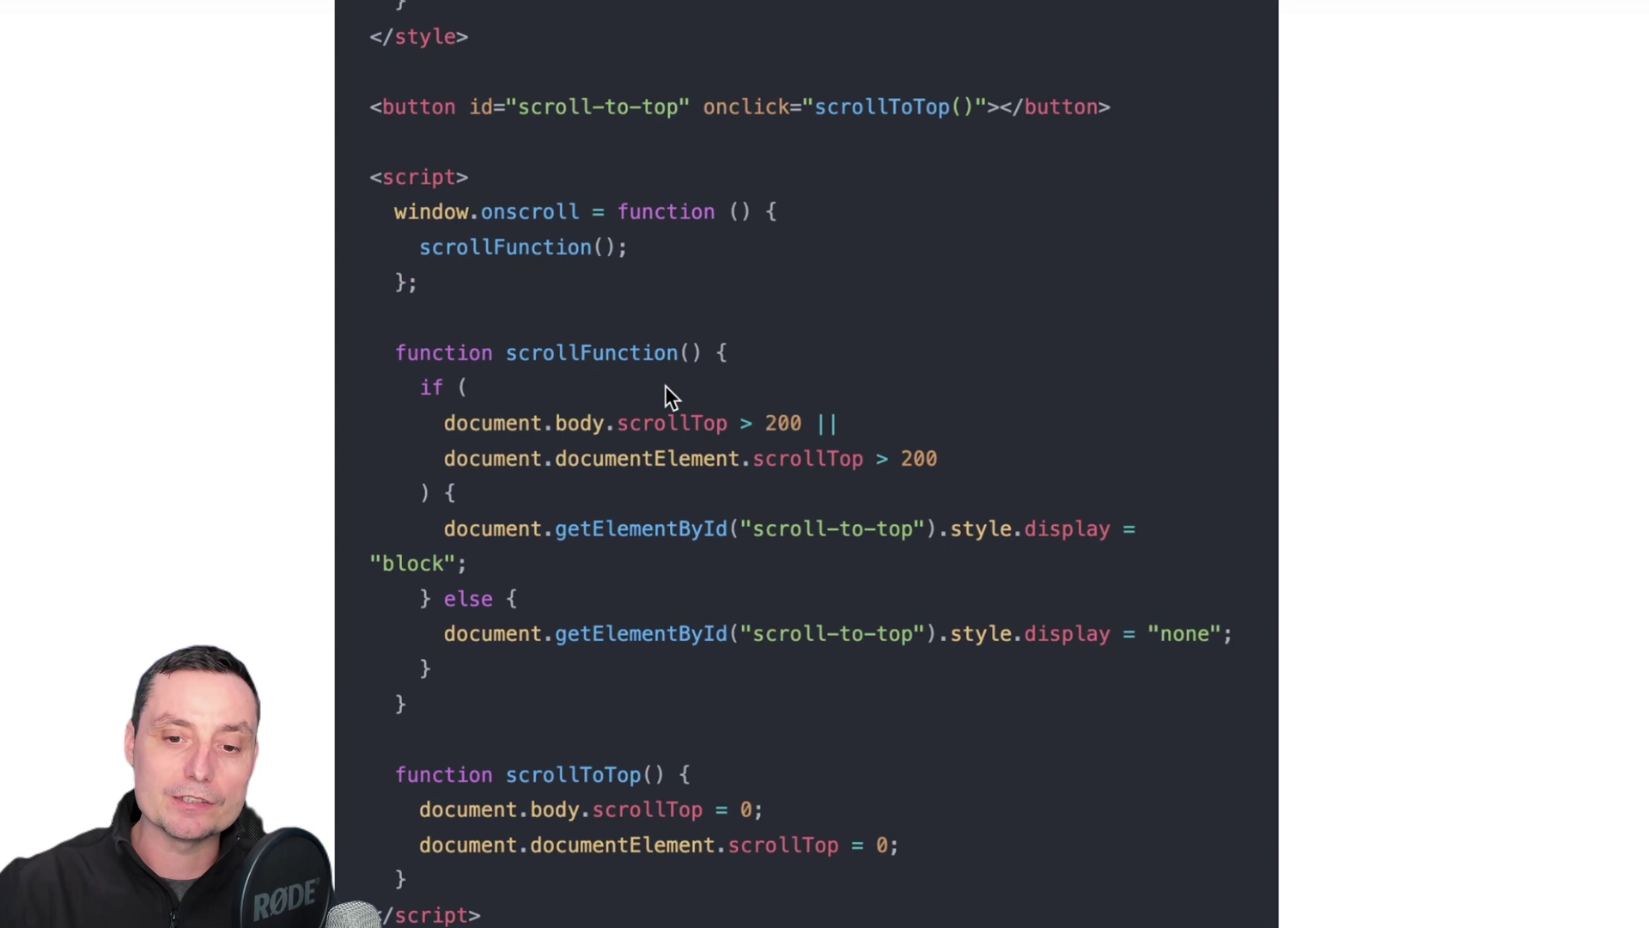
{"action": "scroll", "coordinate": [666, 385], "scroll_direction": "down", "scroll_amount": 5}
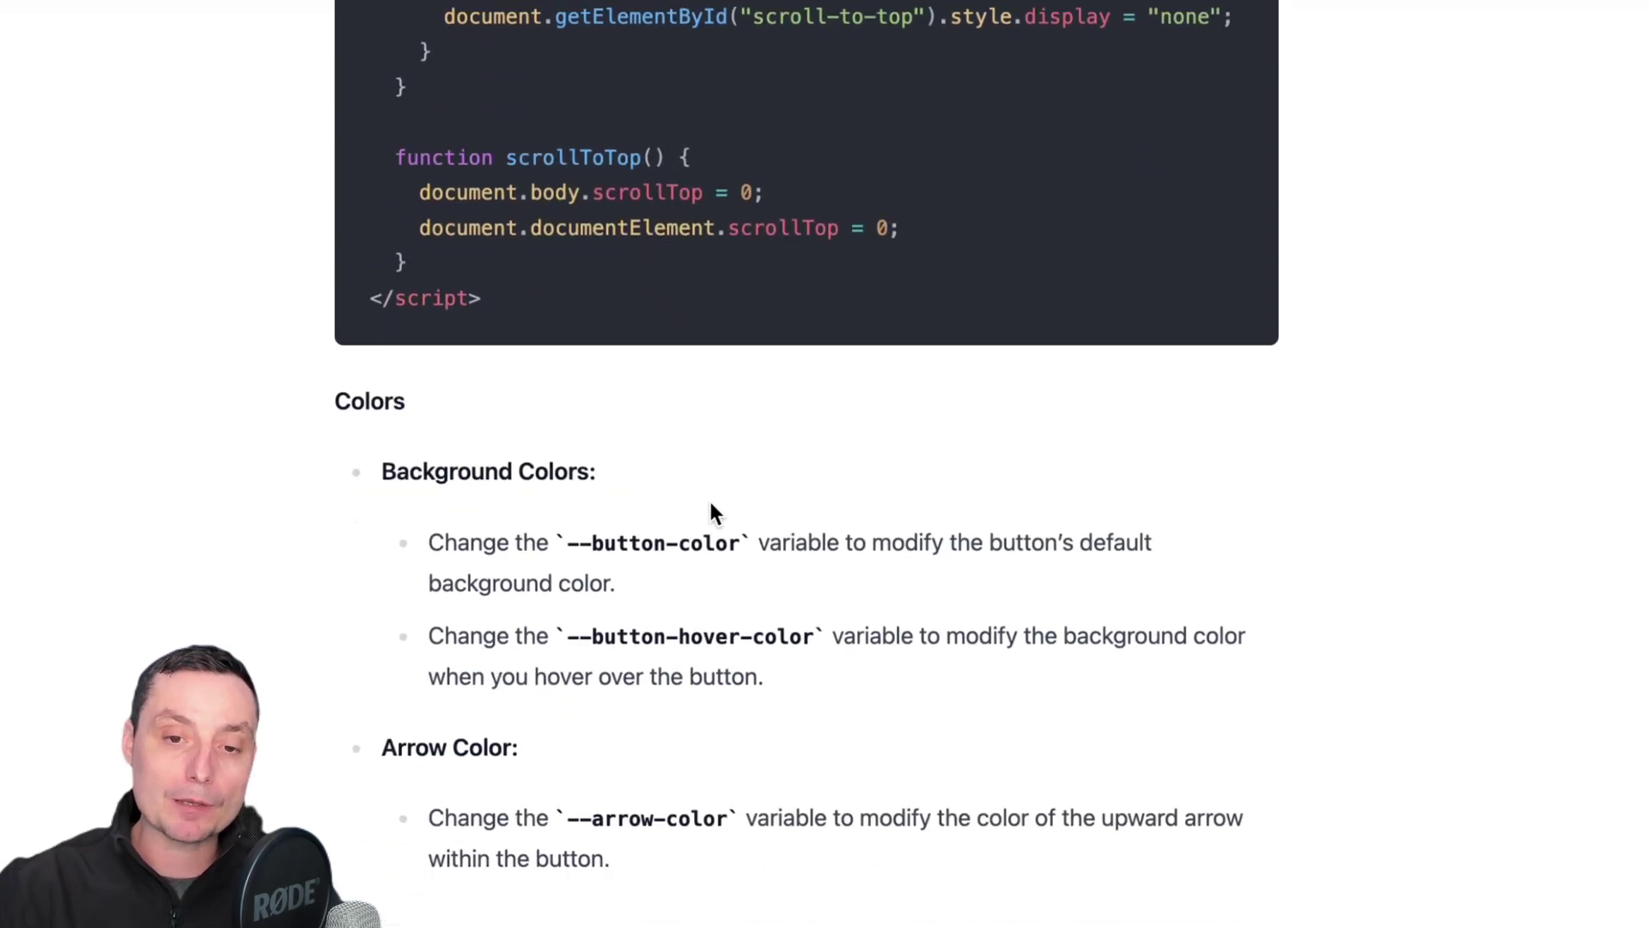
{"action": "scroll", "coordinate": [618, 493], "scroll_direction": "down", "scroll_amount": 4}
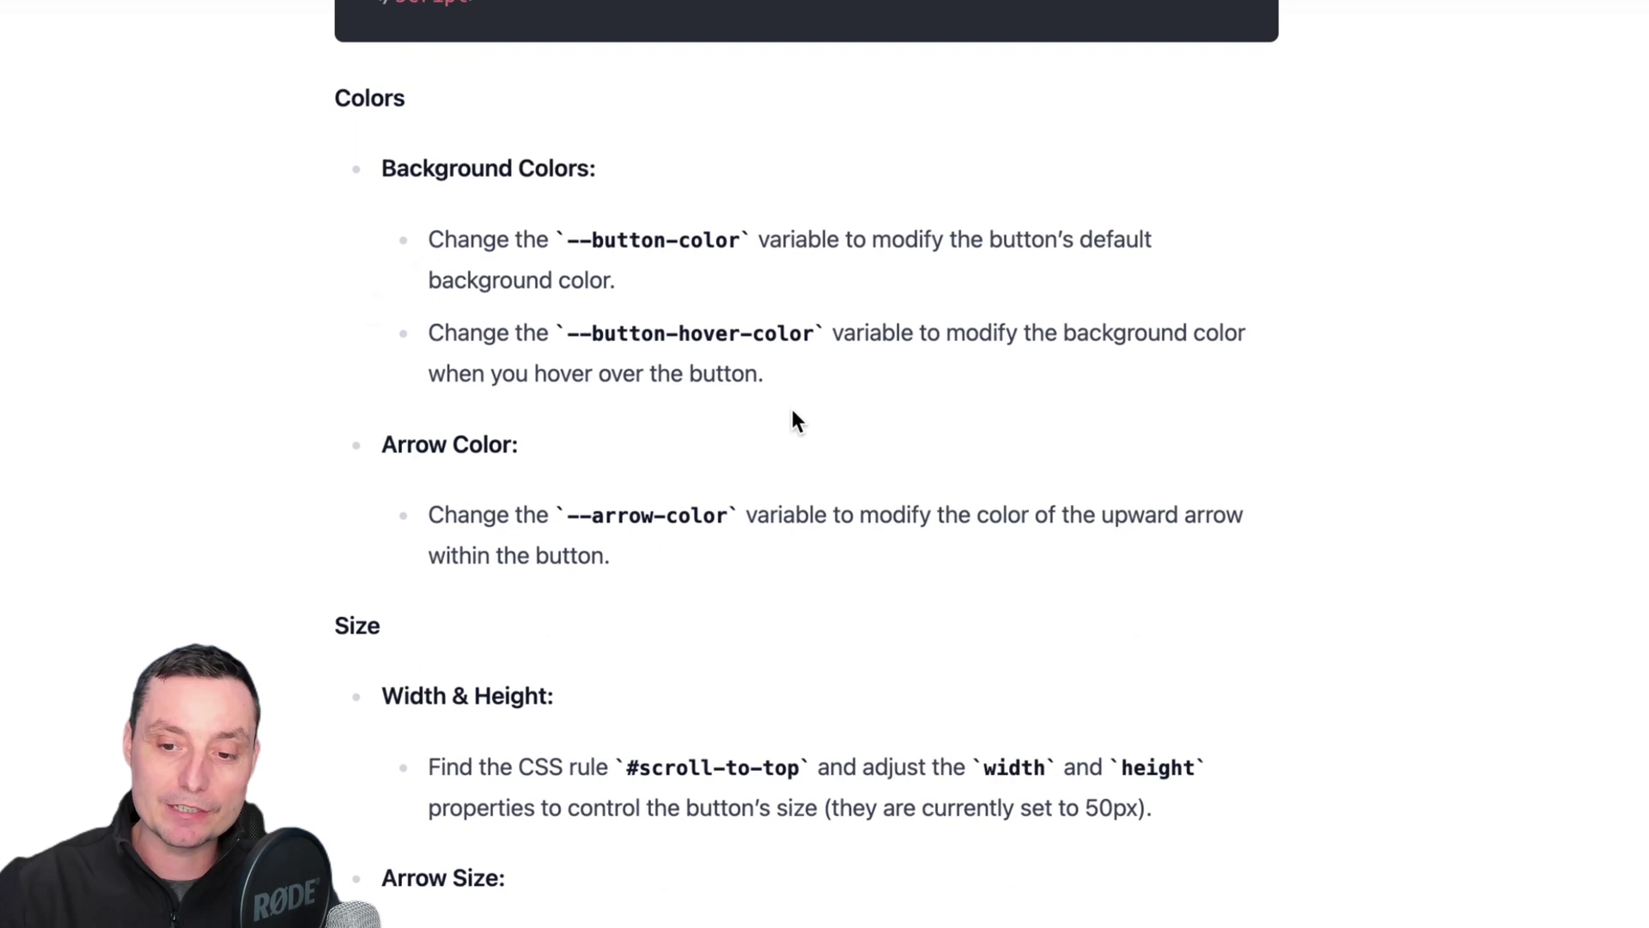
{"action": "scroll", "coordinate": [792, 411], "scroll_direction": "down", "scroll_amount": 1}
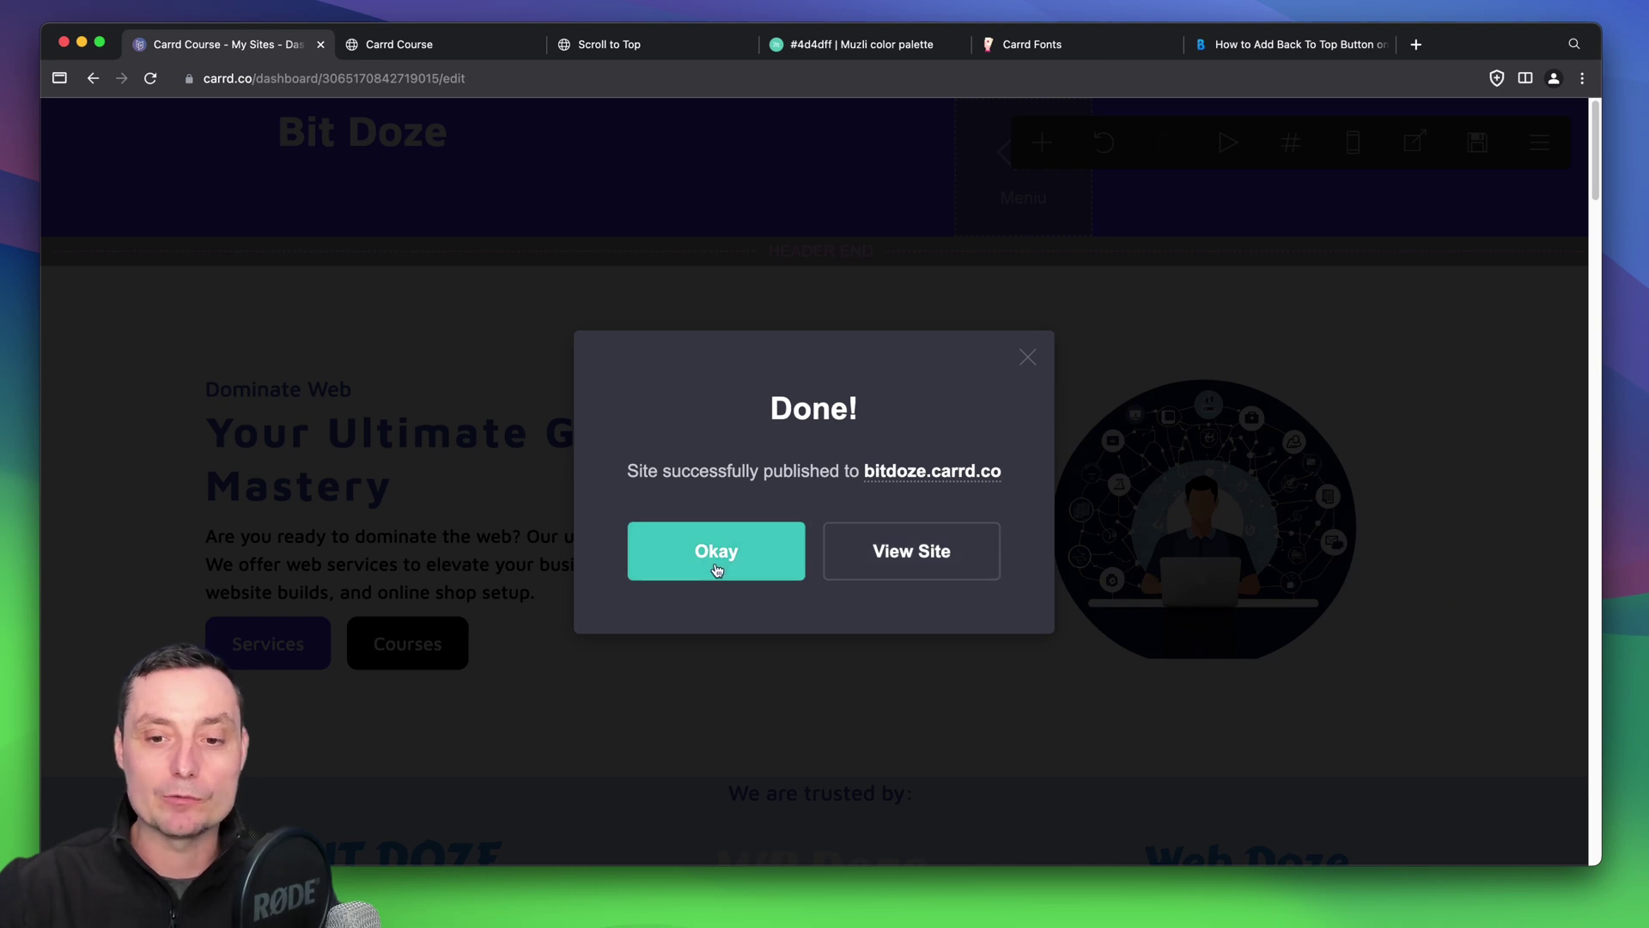
- Open the live bitdoze.carrd.co site, scroll through its sections, then return to the editor
{"action": "left_click", "coordinate": [895, 560]}
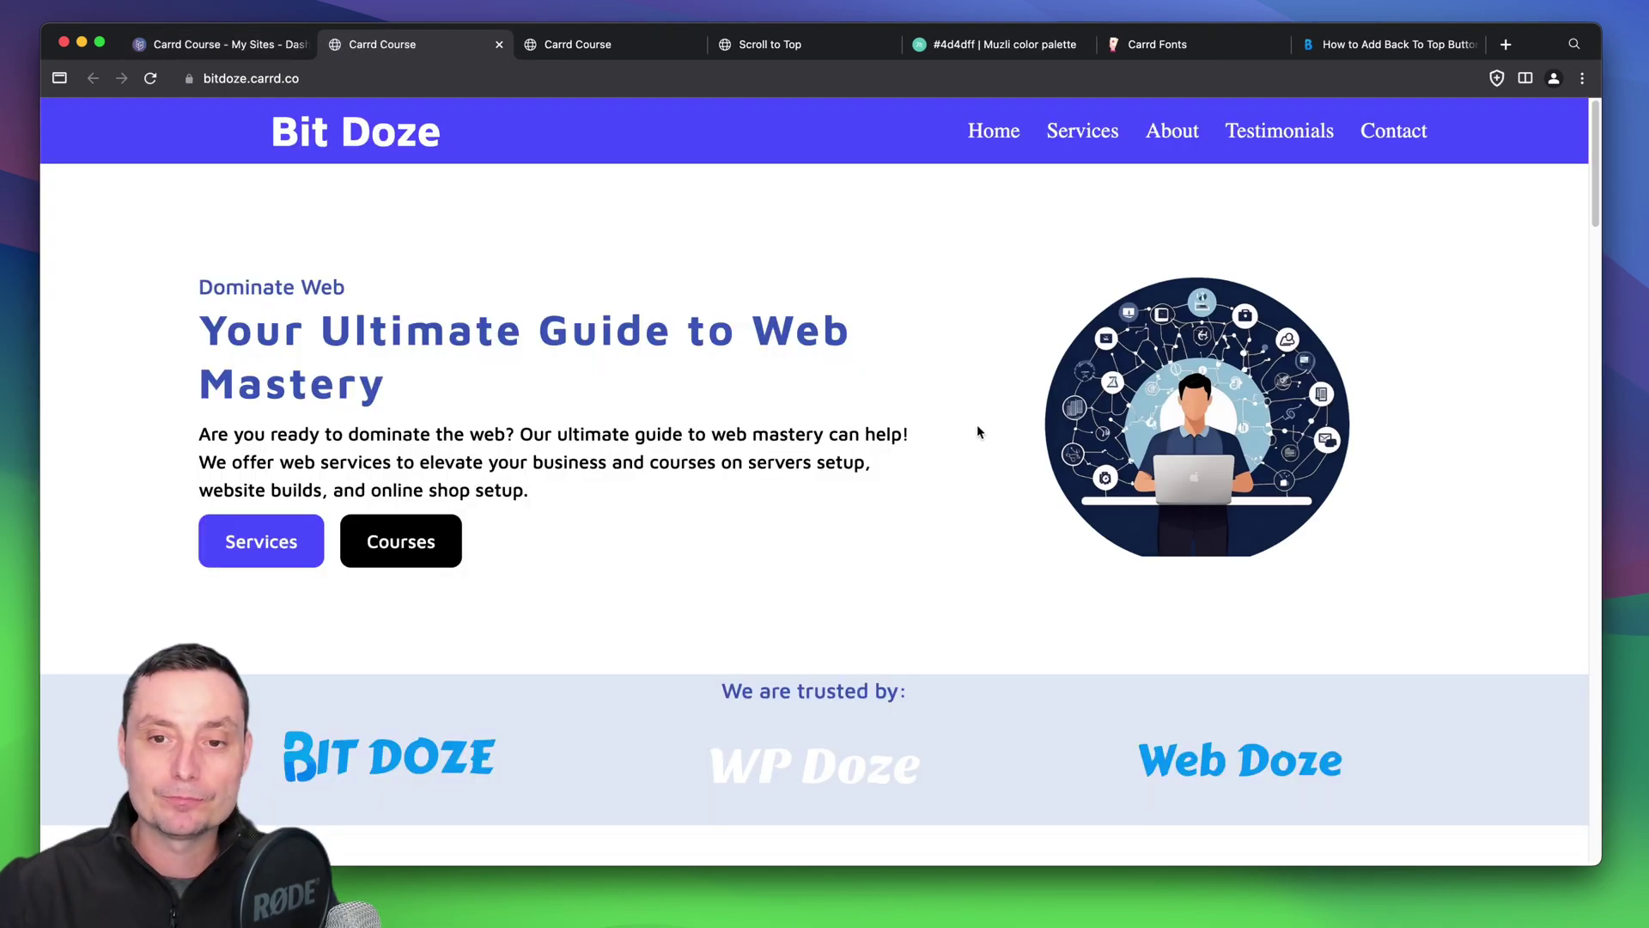
{"action": "scroll", "coordinate": [961, 245], "scroll_direction": "down", "scroll_amount": 1}
{"action": "scroll", "coordinate": [960, 241], "scroll_direction": "up", "scroll_amount": 1}
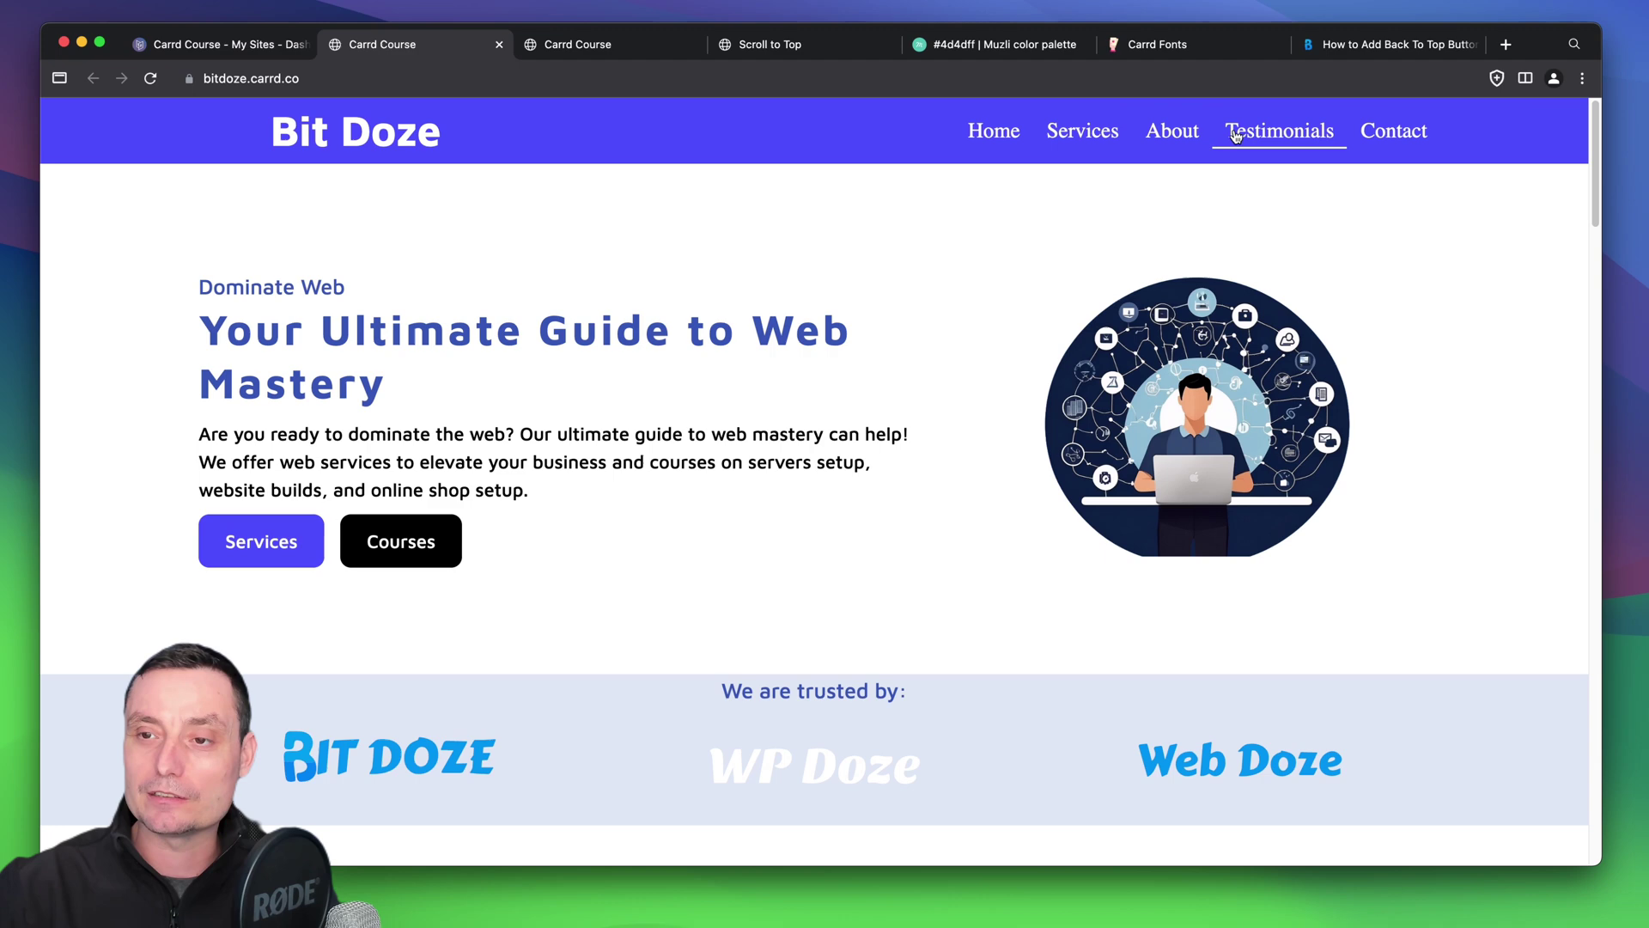
{"action": "scroll", "coordinate": [982, 220], "scroll_direction": "down", "scroll_amount": 10}
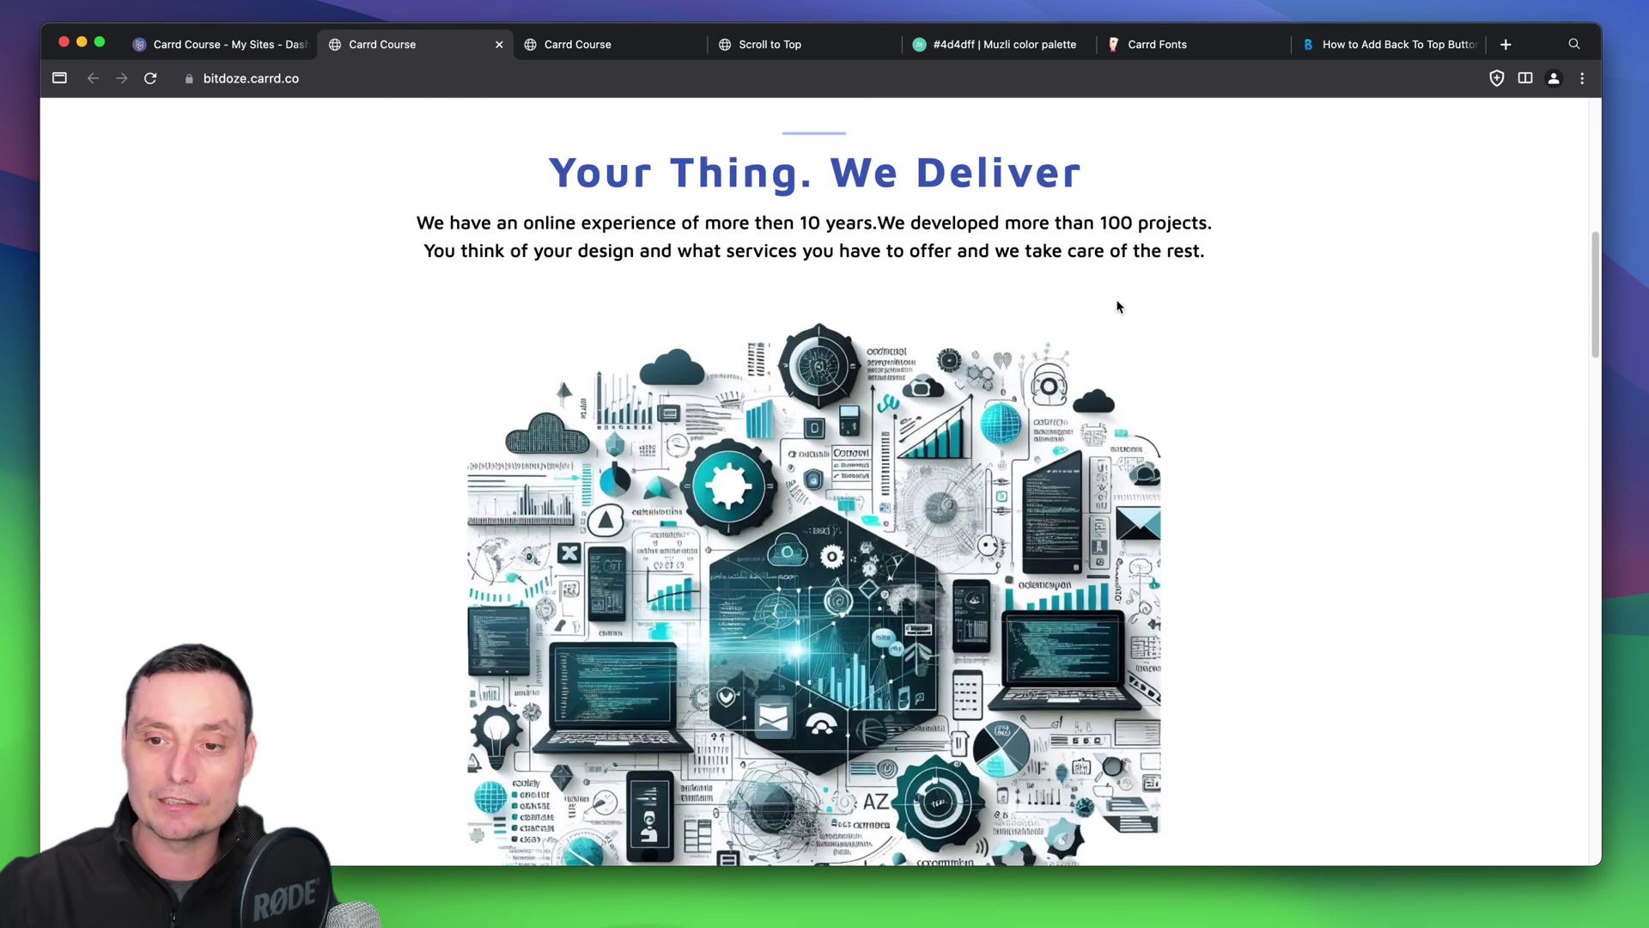
{"action": "scroll", "coordinate": [1117, 307], "scroll_direction": "down", "scroll_amount": 7}
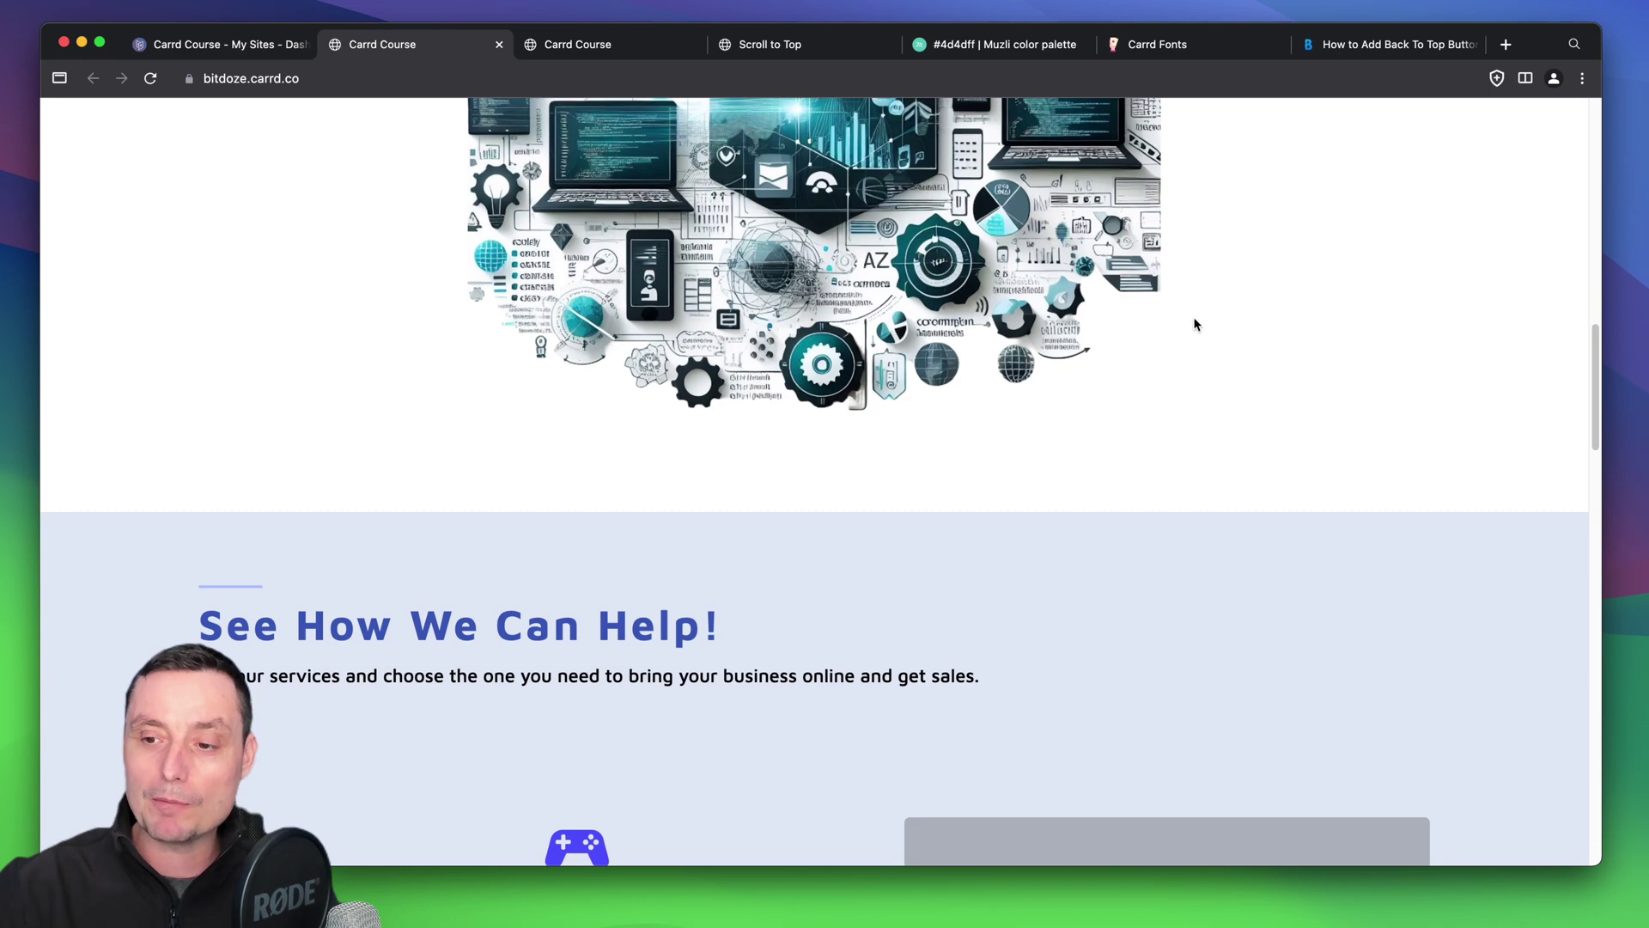
{"action": "scroll", "coordinate": [1196, 324], "scroll_direction": "down", "scroll_amount": 9}
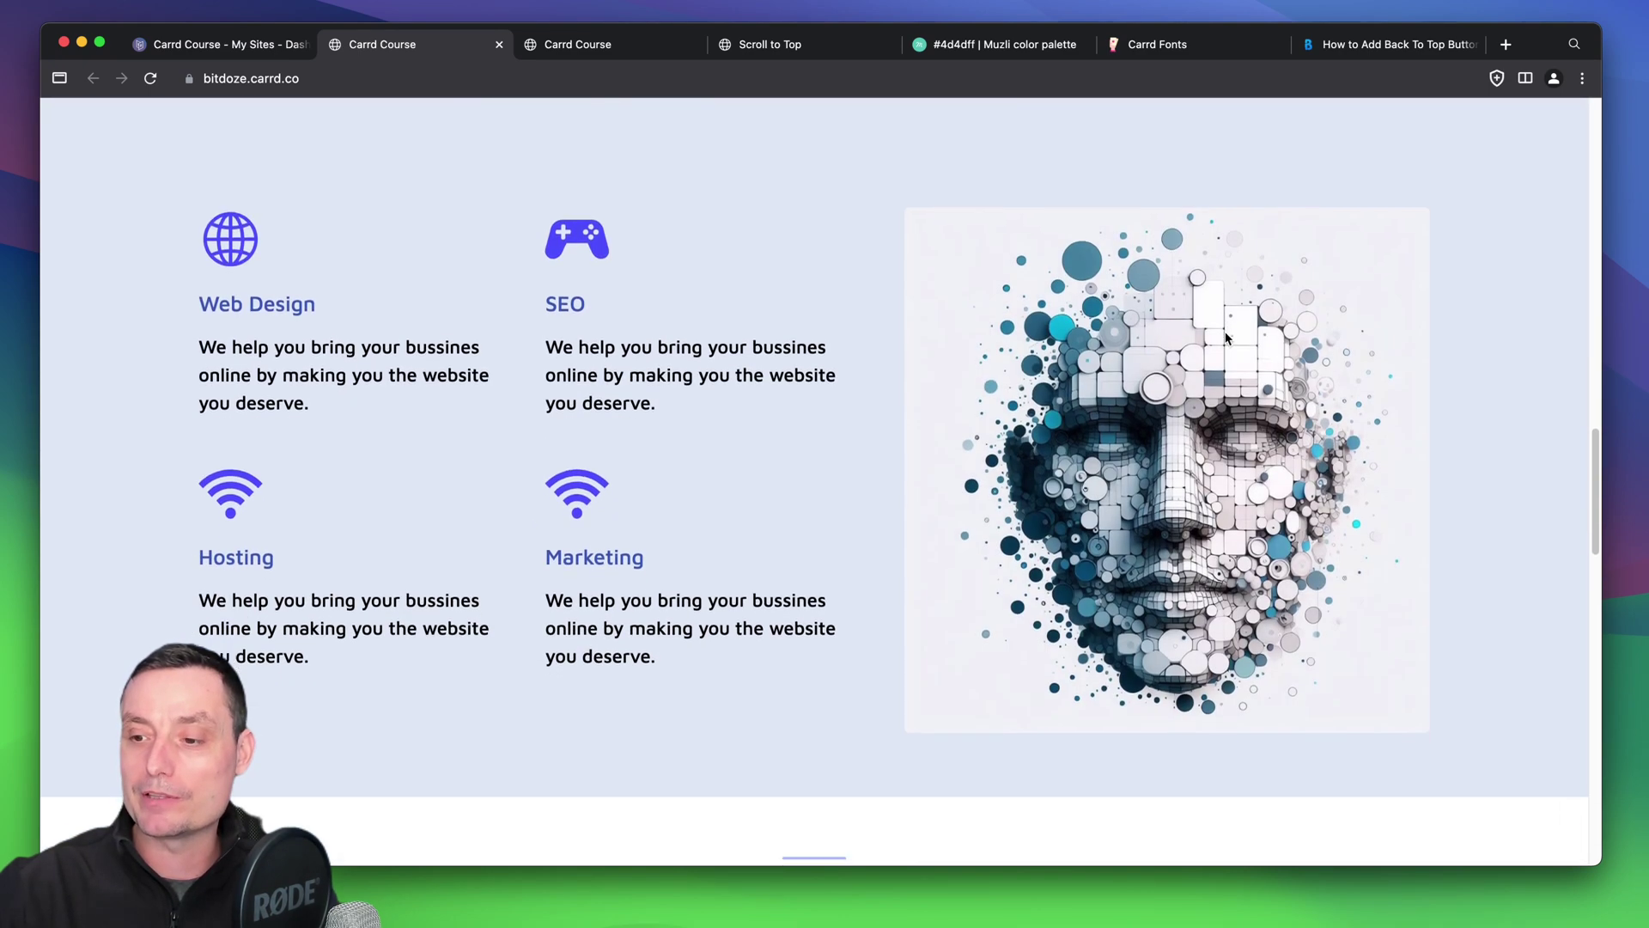
{"action": "scroll", "coordinate": [1227, 337], "scroll_direction": "down", "scroll_amount": 12}
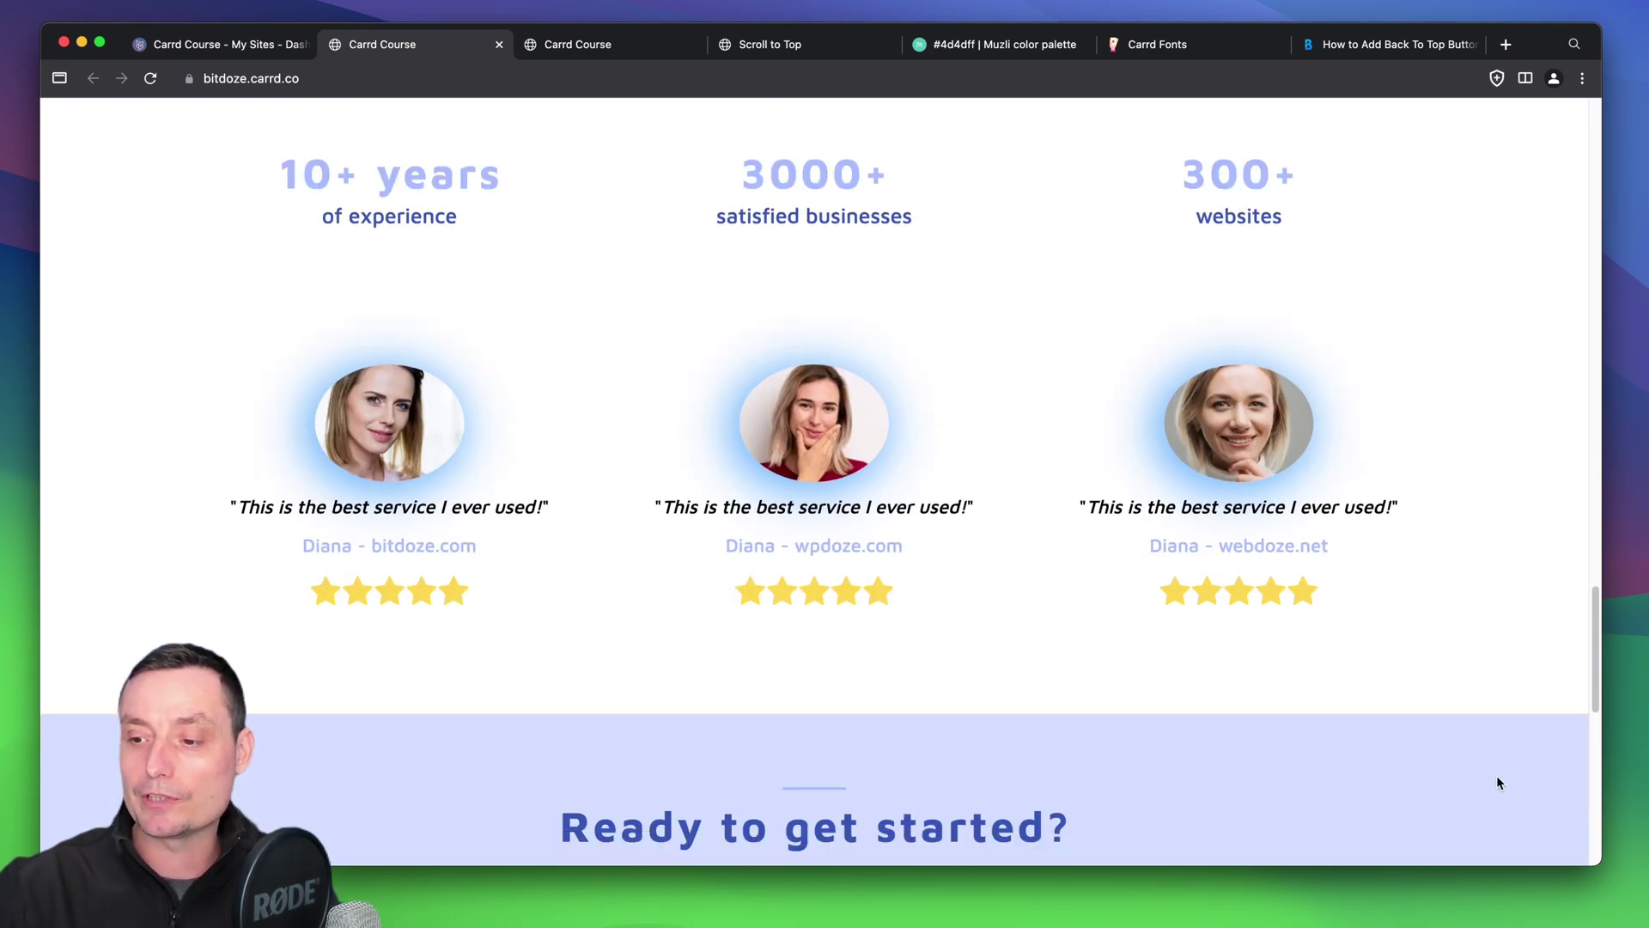
{"action": "left_click", "coordinate": [214, 44]}
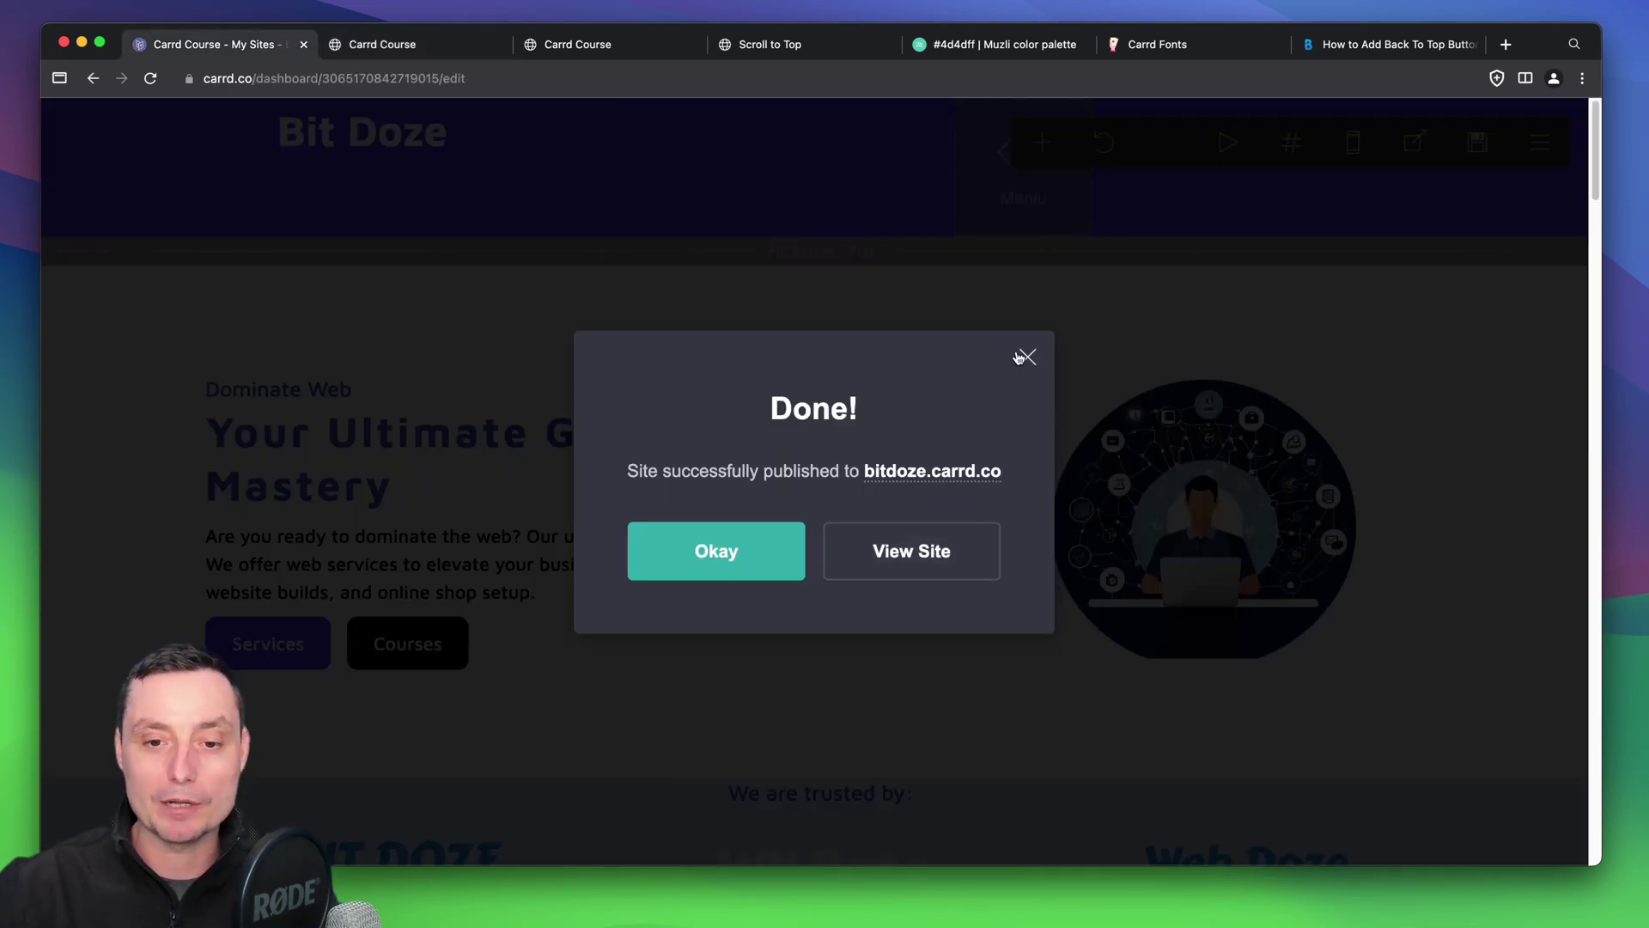
- Dismiss the publish confirmation and add an Embed element to the footer's bottom container
{"action": "left_click", "coordinate": [730, 566]}
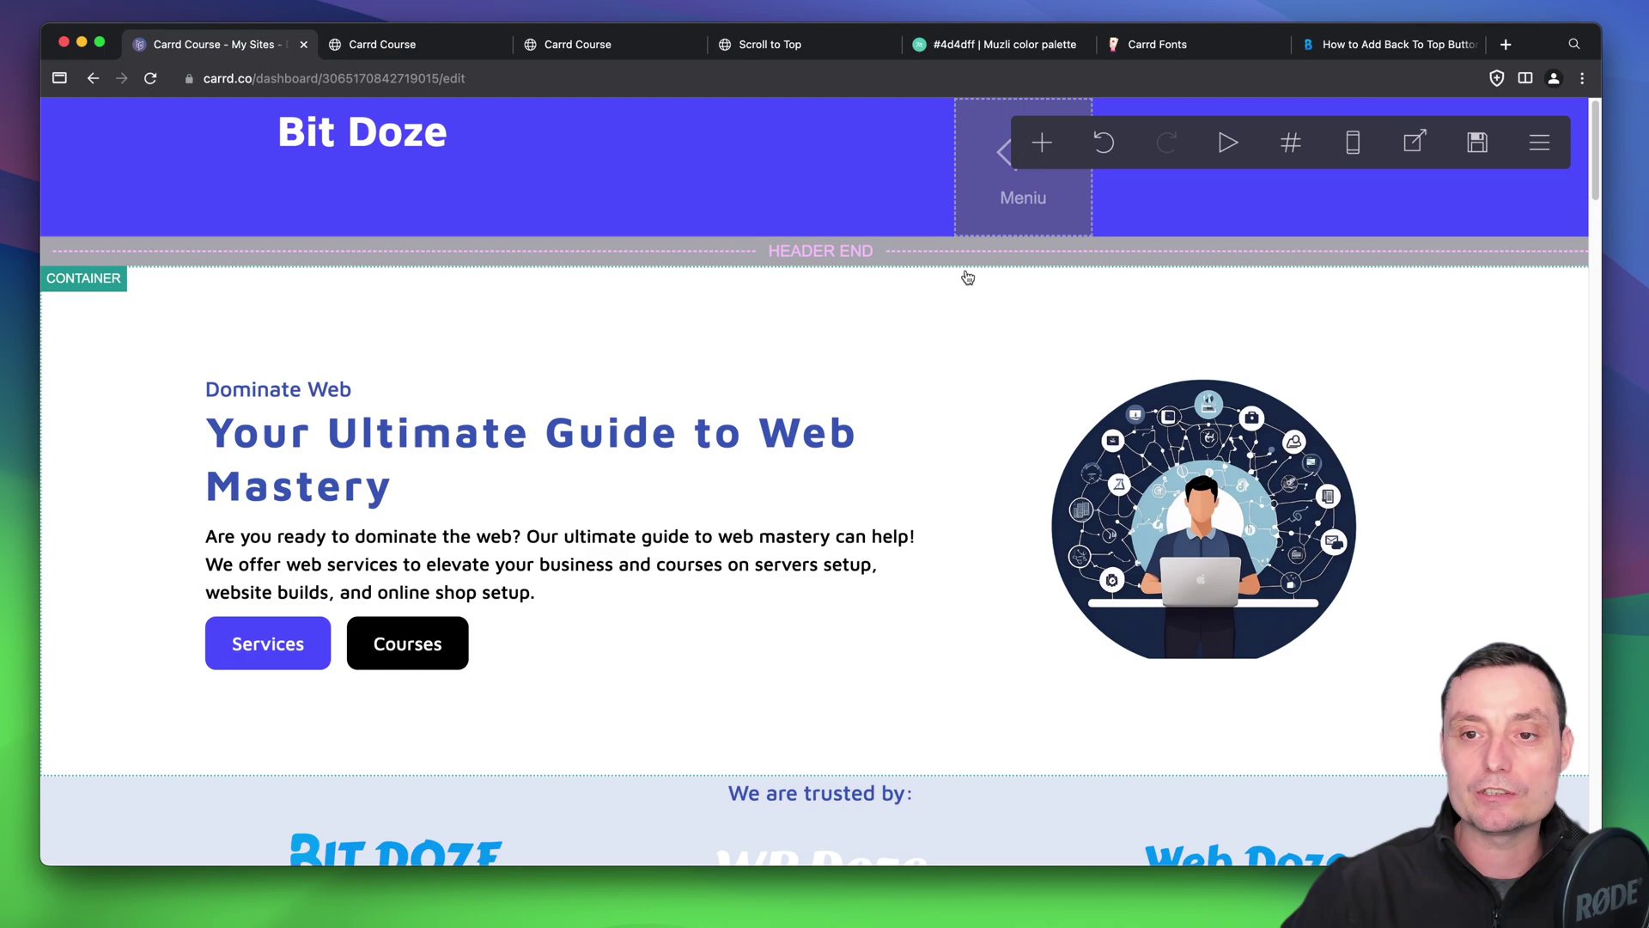
{"action": "scroll", "coordinate": [962, 284], "scroll_direction": "down", "scroll_amount": 4}
{"action": "scroll", "coordinate": [959, 291], "scroll_direction": "down", "scroll_amount": 20}
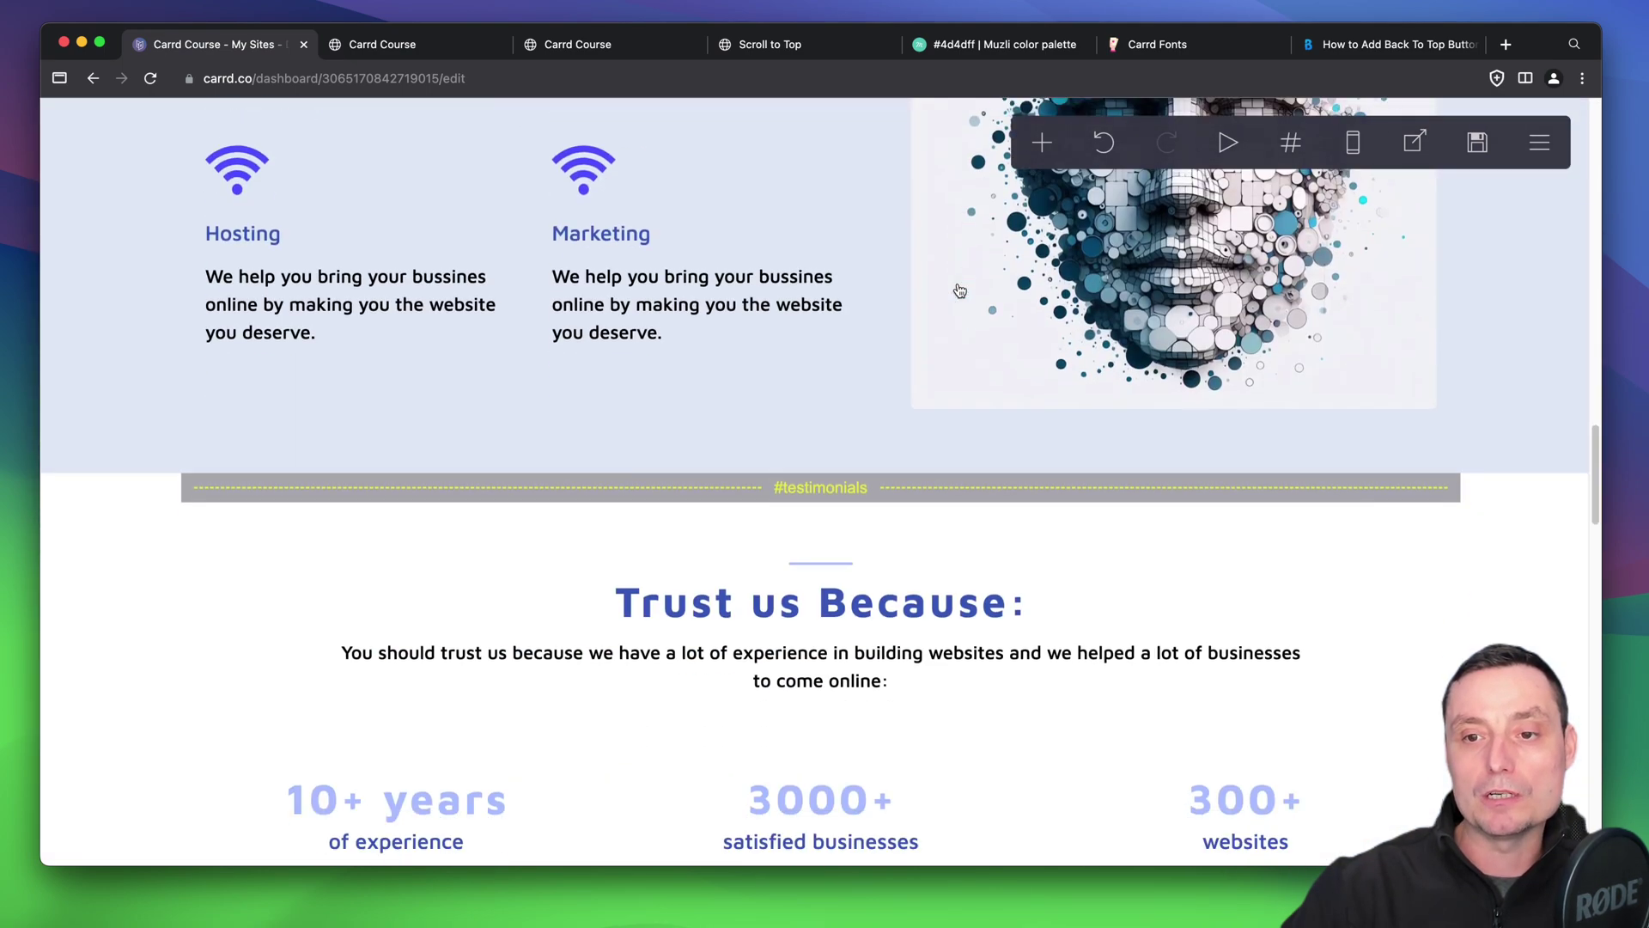
{"action": "scroll", "coordinate": [959, 291], "scroll_direction": "down", "scroll_amount": 15}
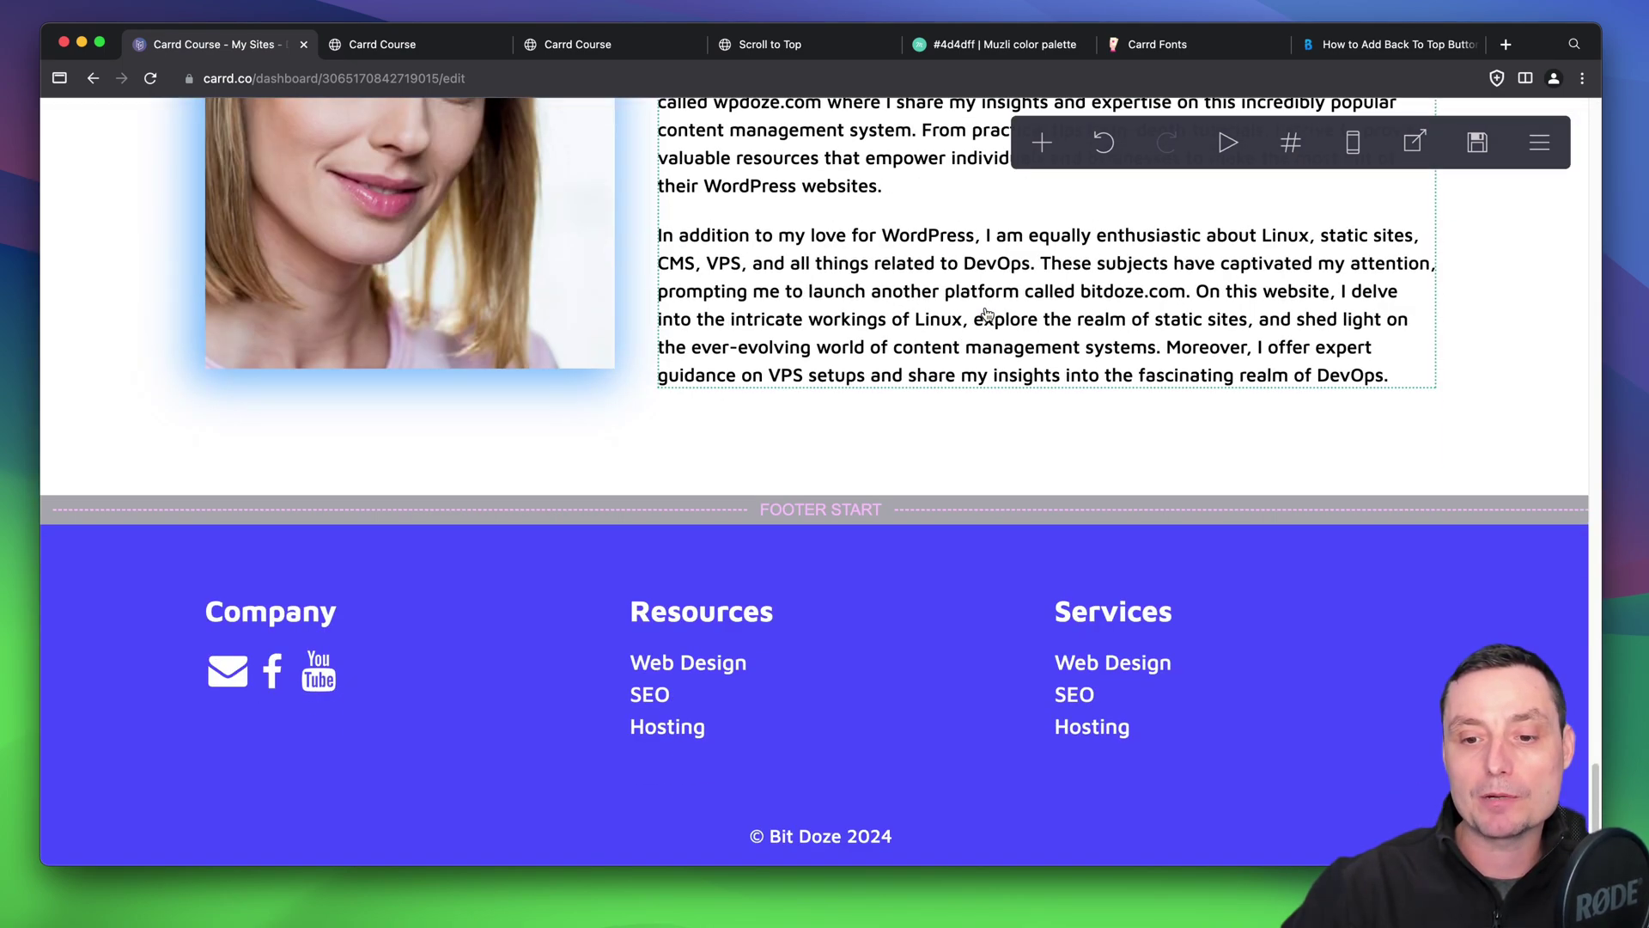
{"action": "left_click", "coordinate": [796, 818]}
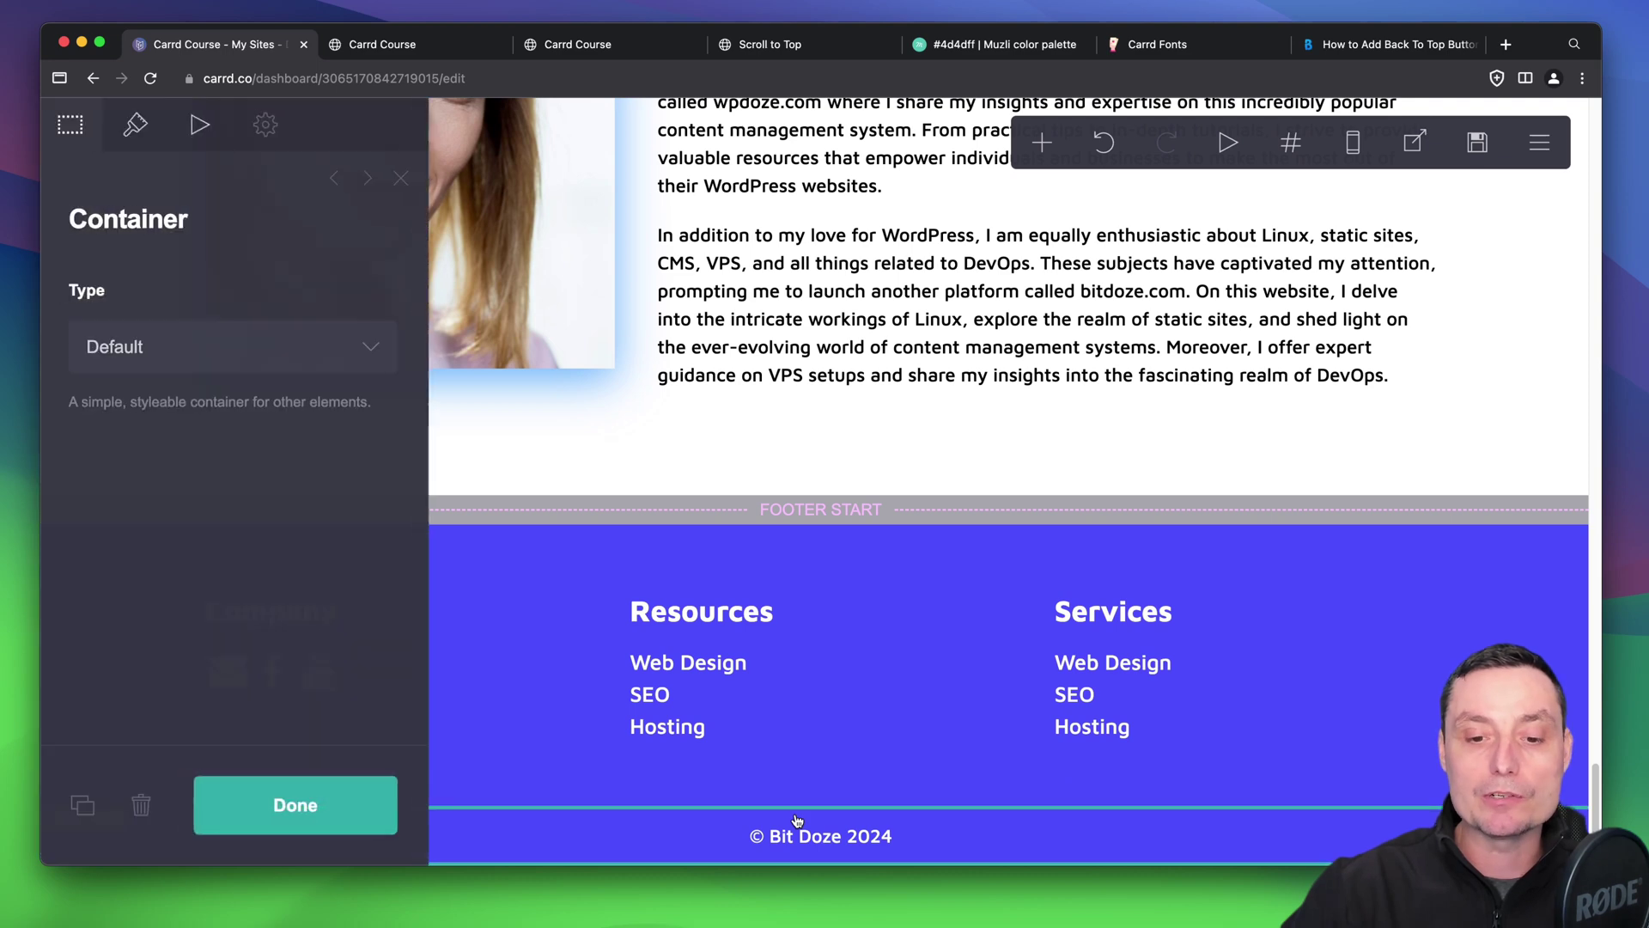
{"action": "left_click", "coordinate": [1042, 145]}
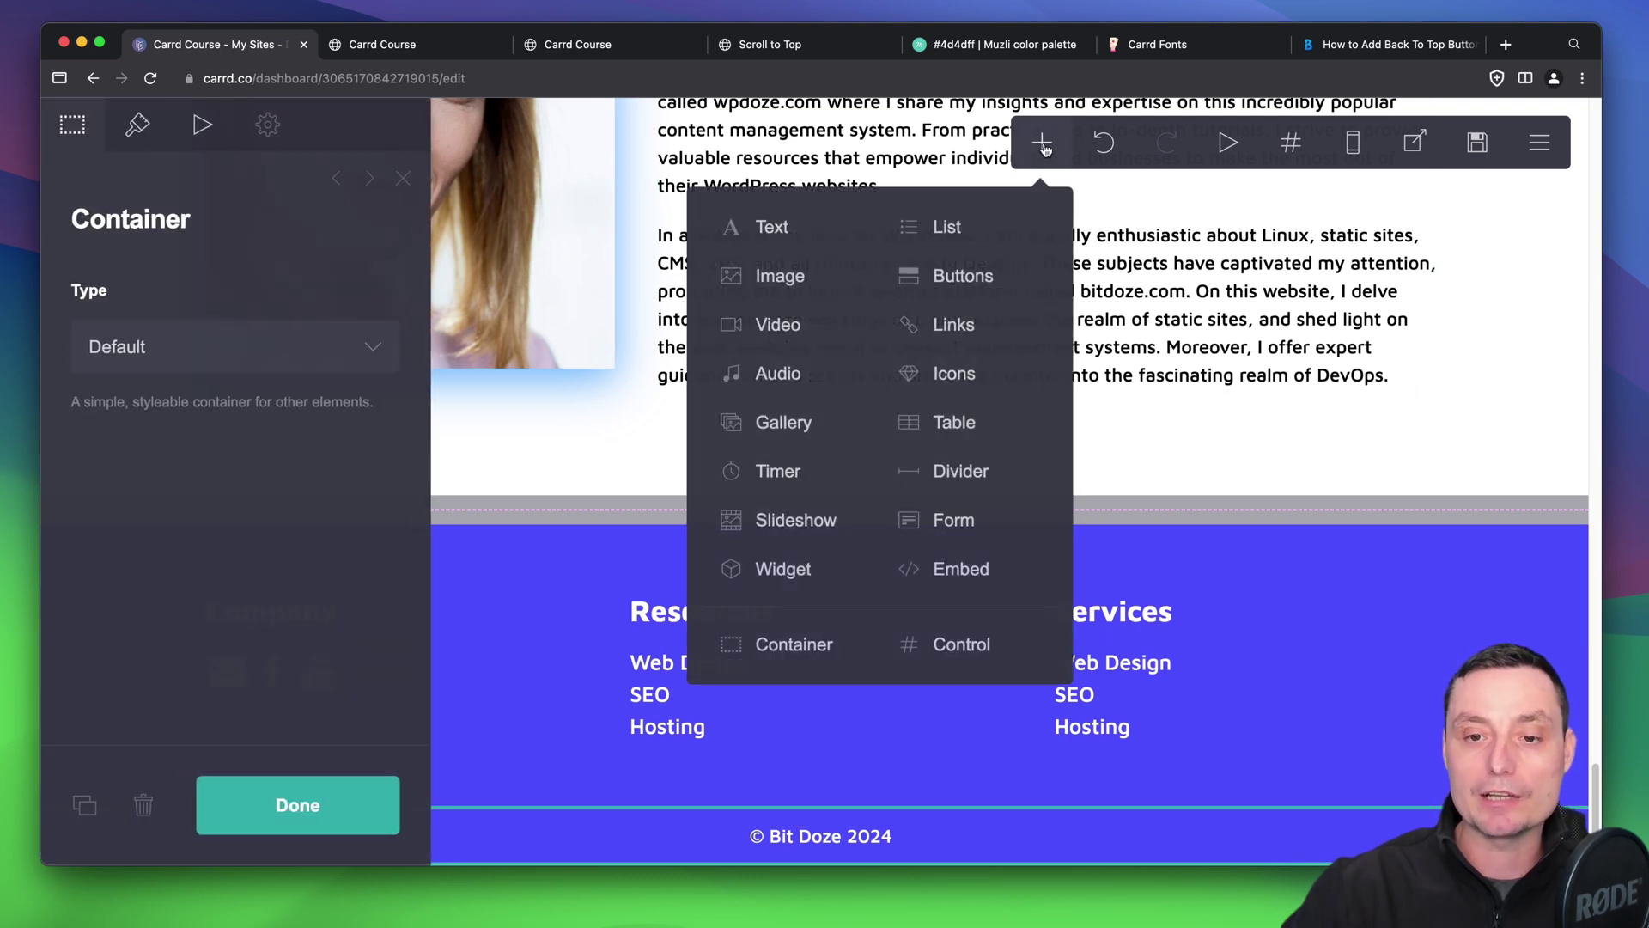
{"action": "left_click", "coordinate": [961, 568]}
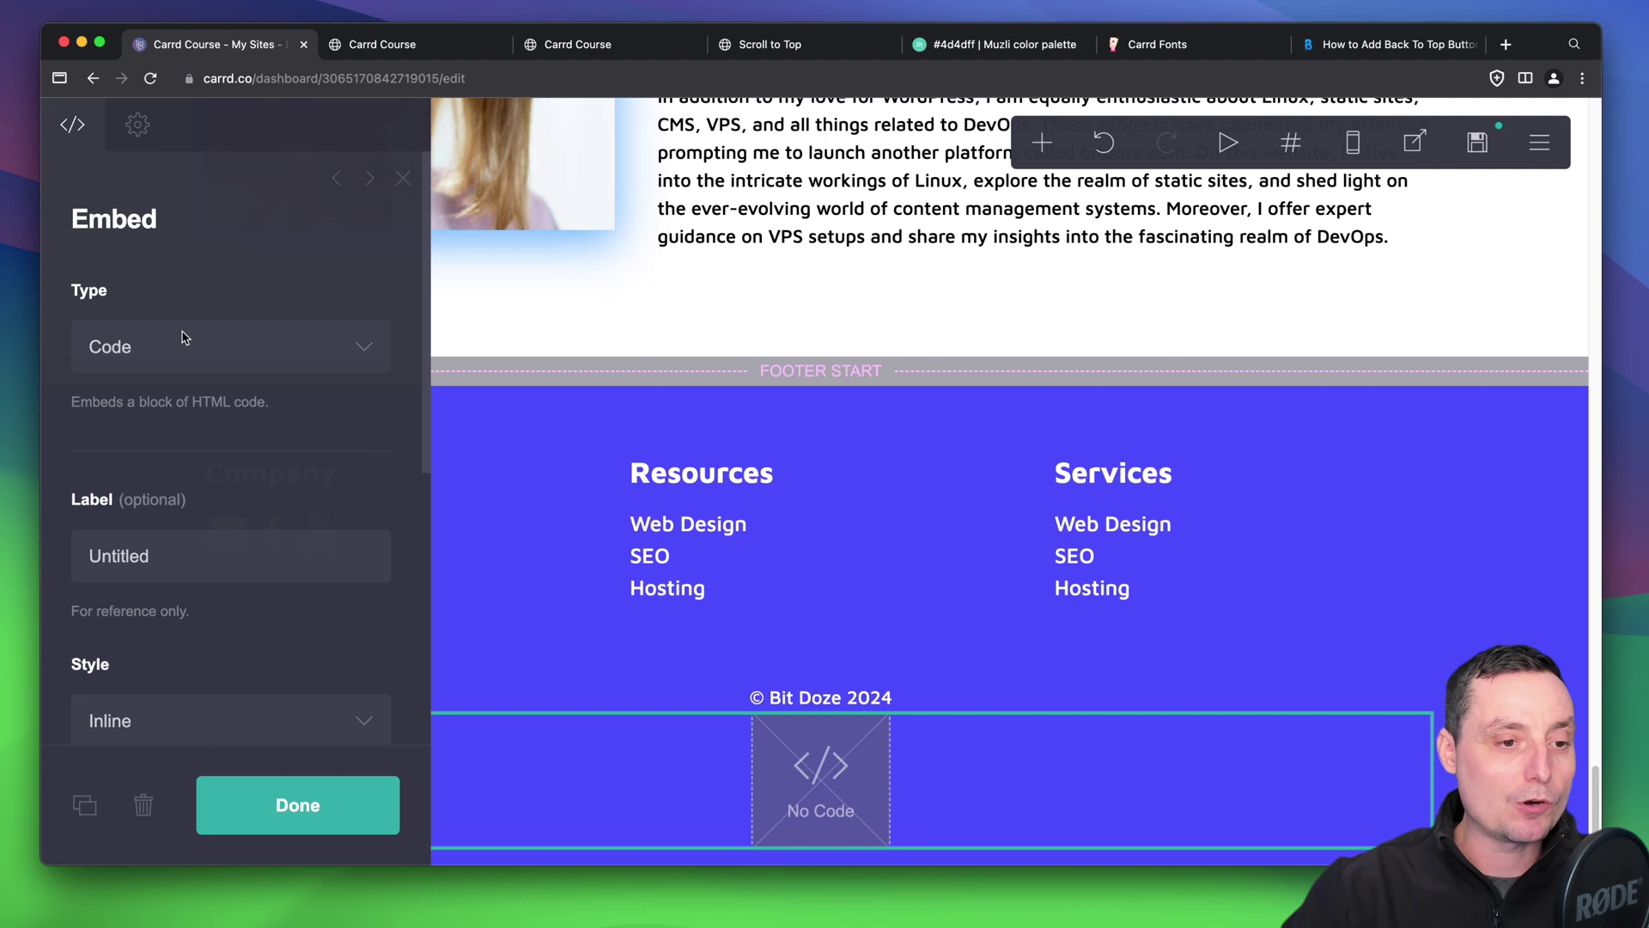
- Label the embed backtotop and set its style to Hidden with code output in Head
{"action": "double_click", "coordinate": [145, 561]}
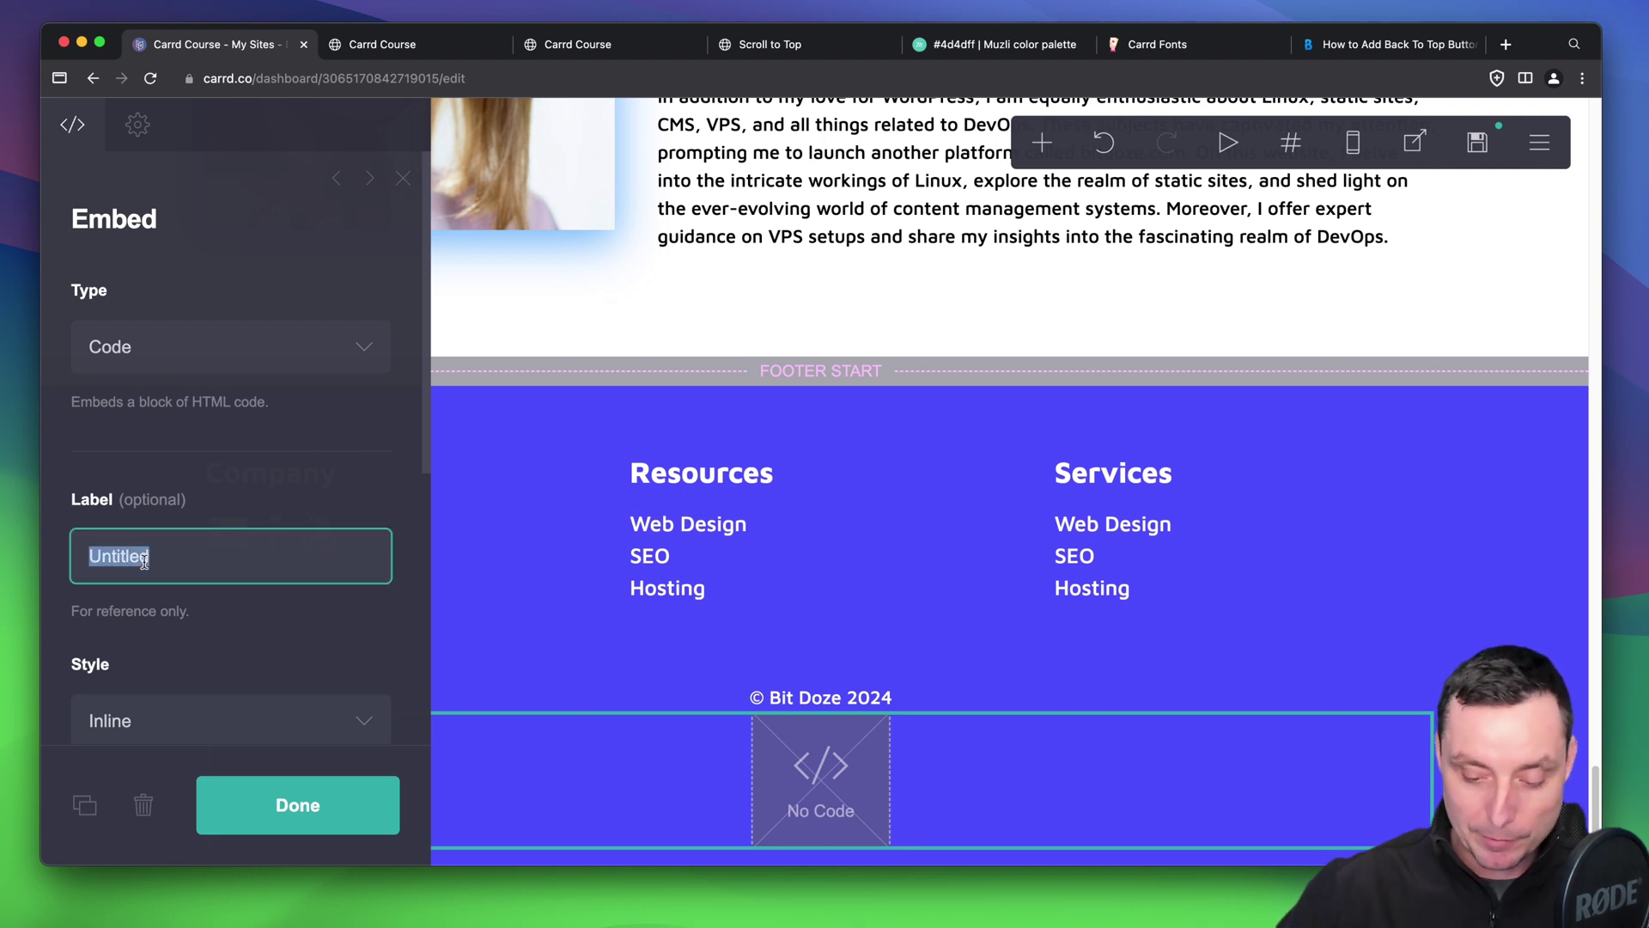
{"action": "type", "text": "backtotop"}
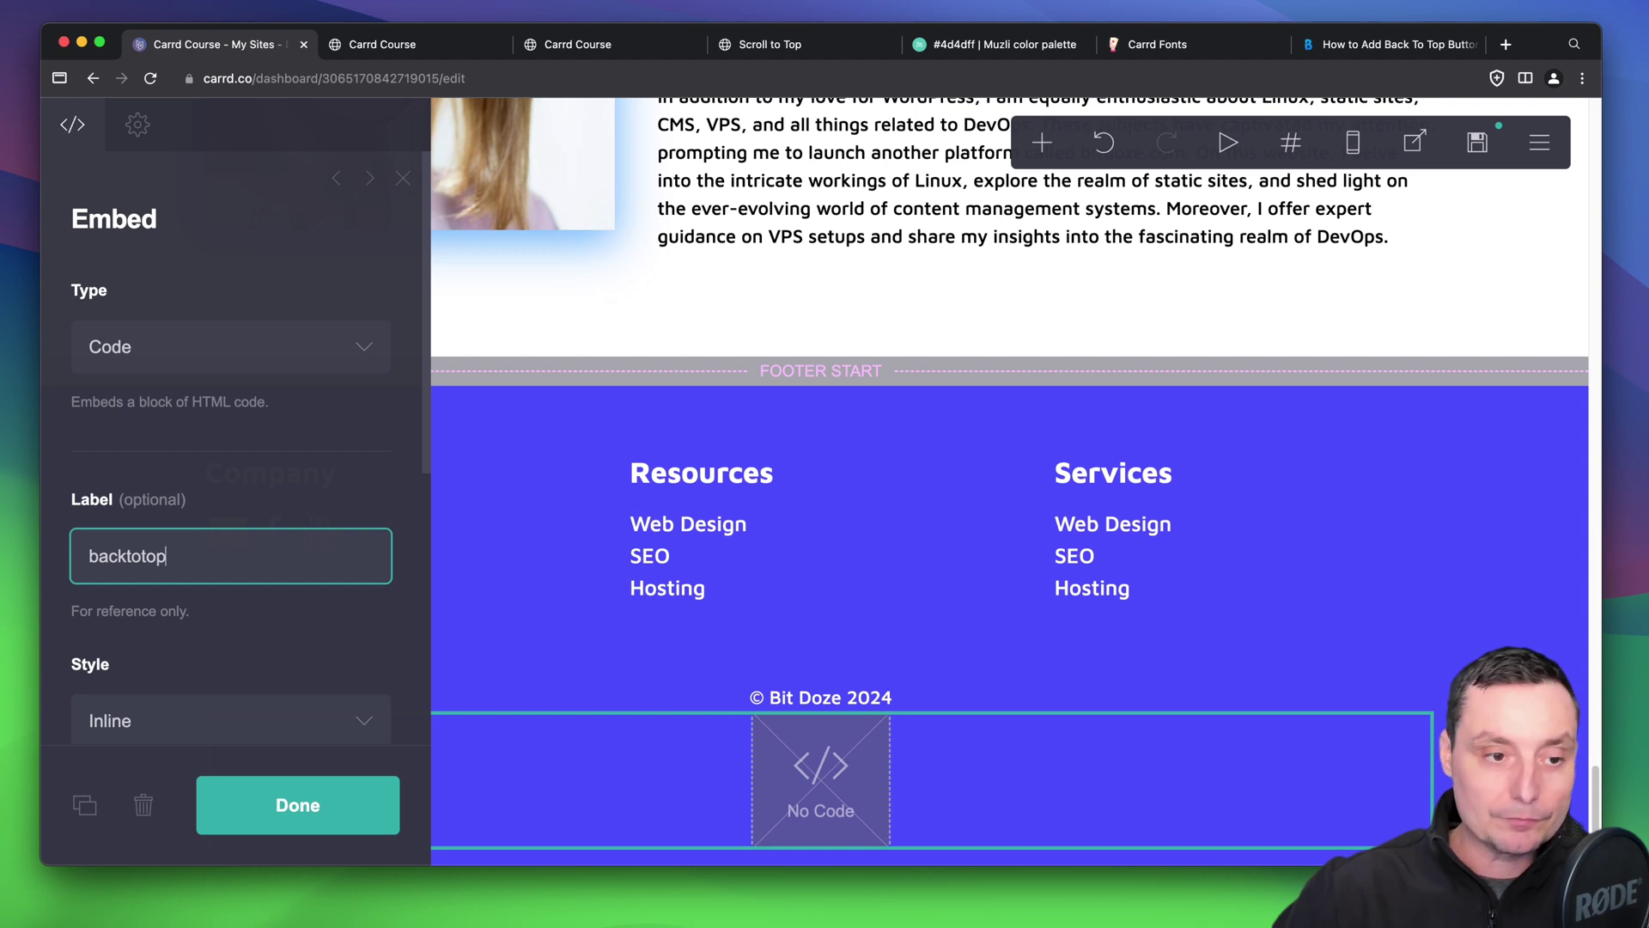
{"action": "scroll", "coordinate": [147, 567], "scroll_direction": "down", "scroll_amount": 4}
{"action": "left_click", "coordinate": [178, 486]}
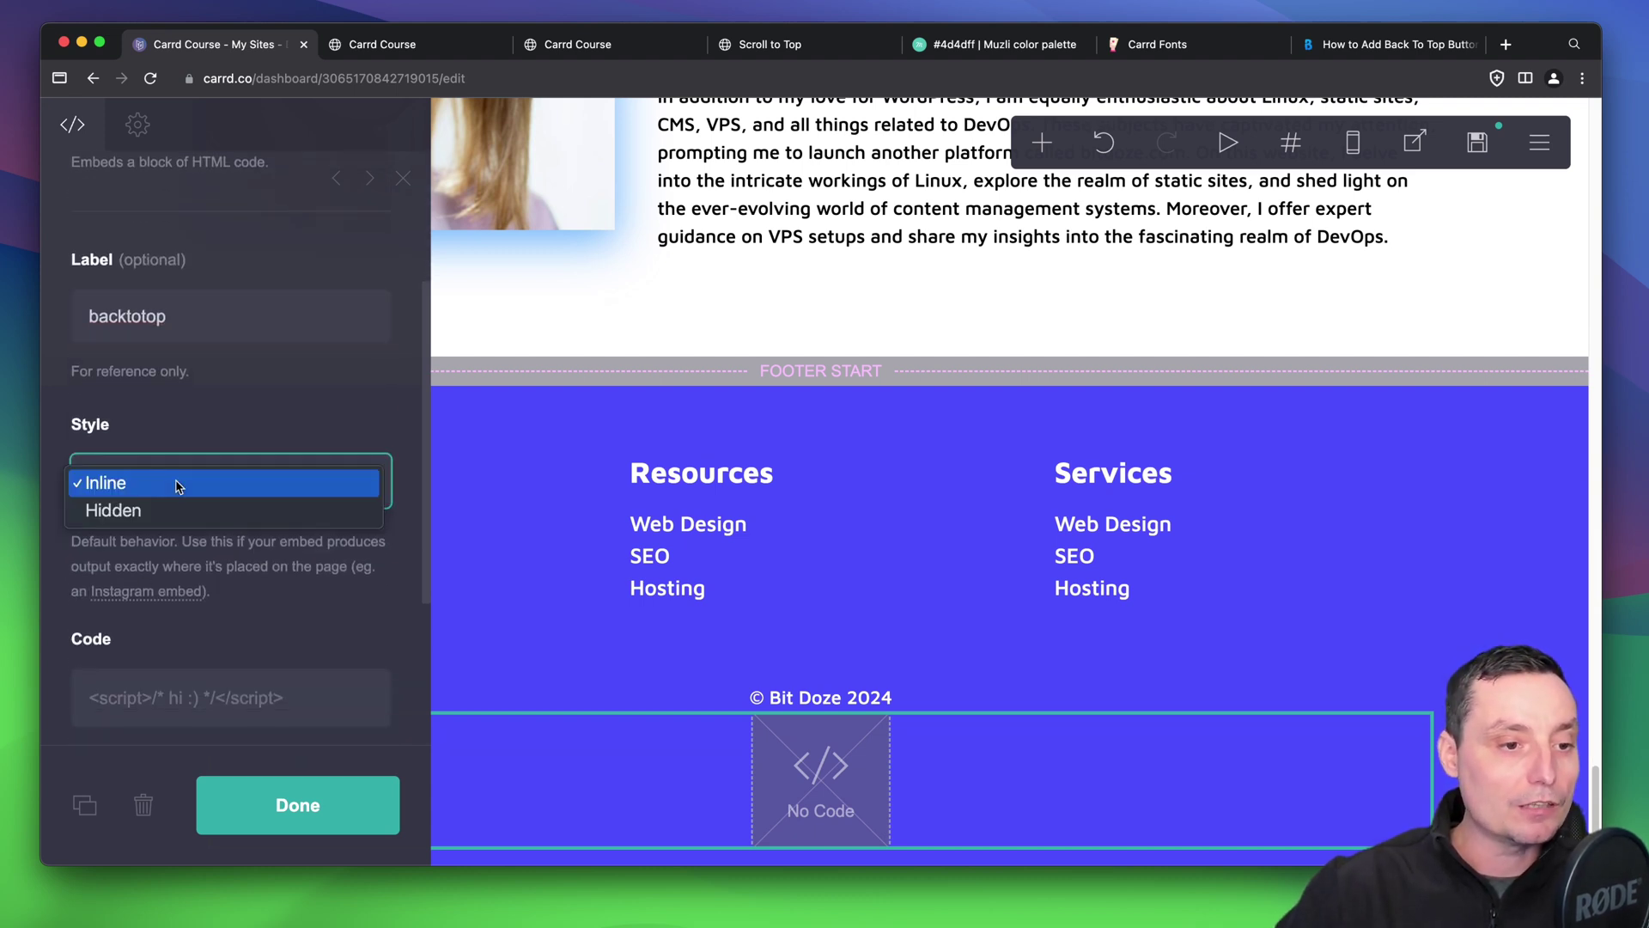
{"action": "left_click", "coordinate": [147, 510]}
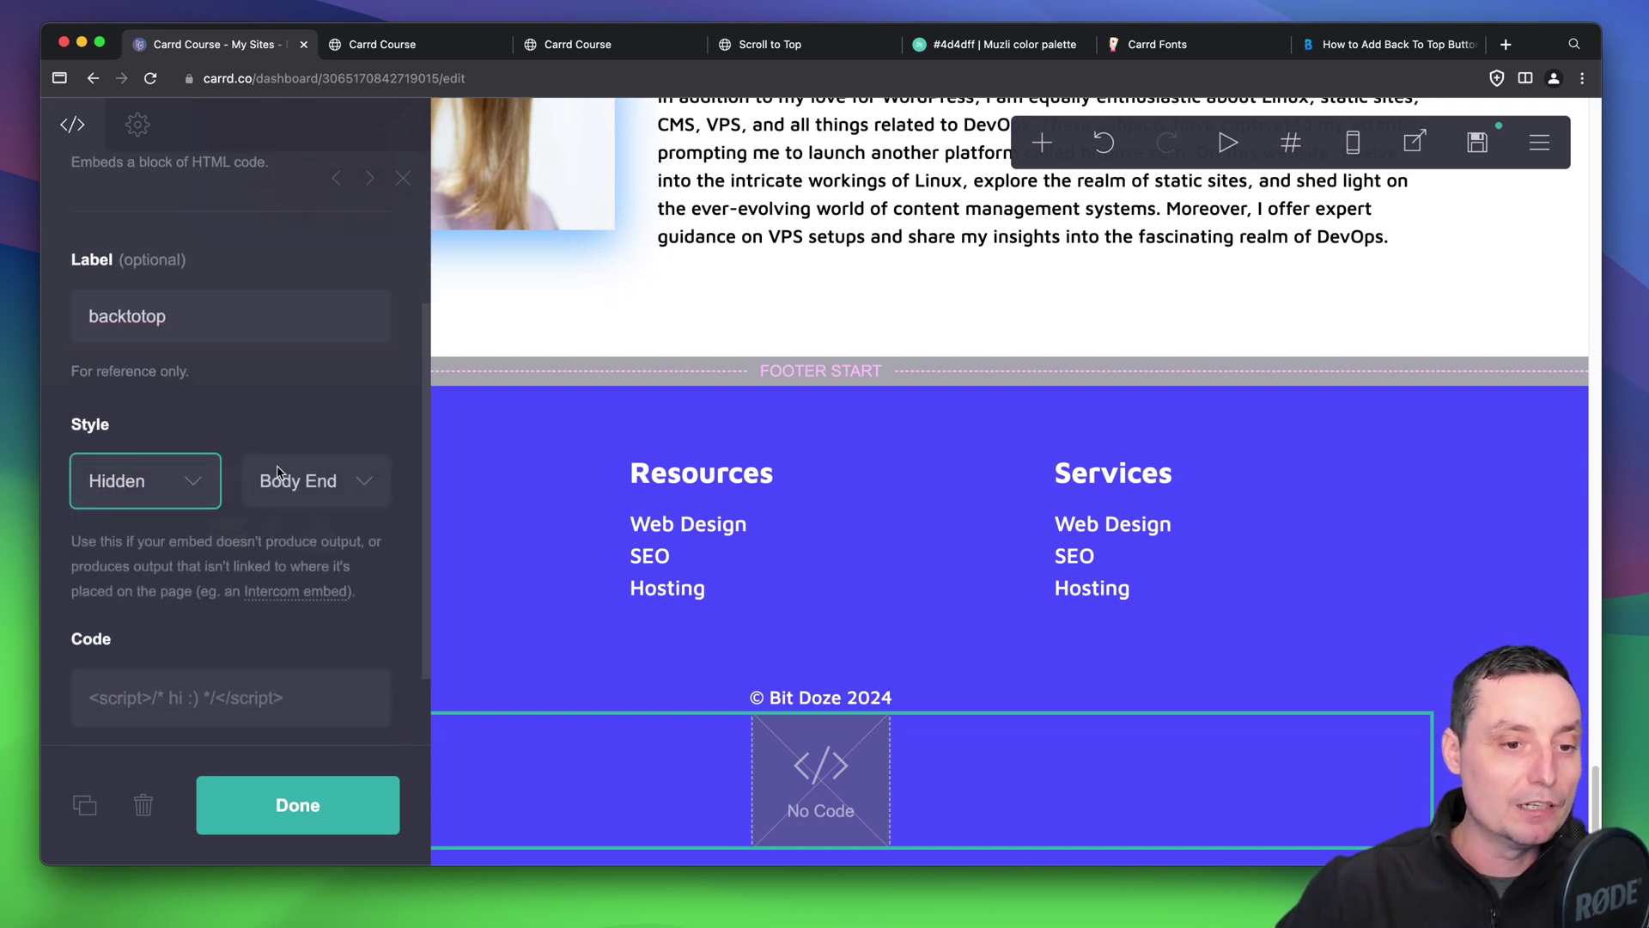
{"action": "left_click", "coordinate": [277, 472]}
{"action": "left_click", "coordinate": [328, 432]}
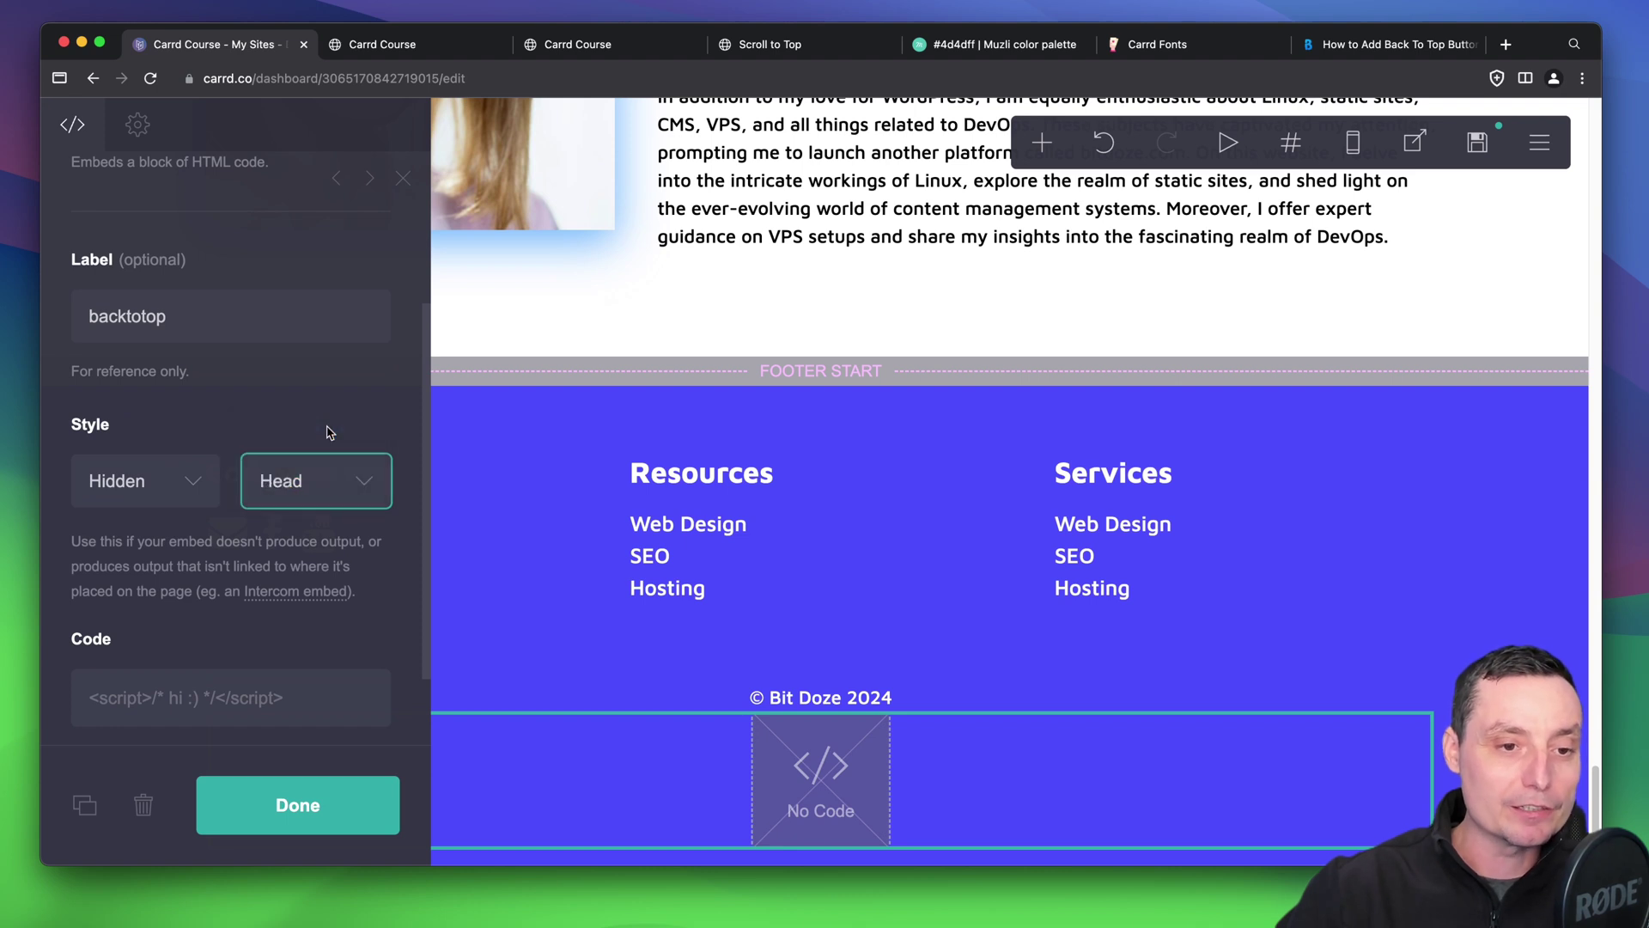
{"action": "scroll", "coordinate": [328, 433], "scroll_direction": "down", "scroll_amount": 1}
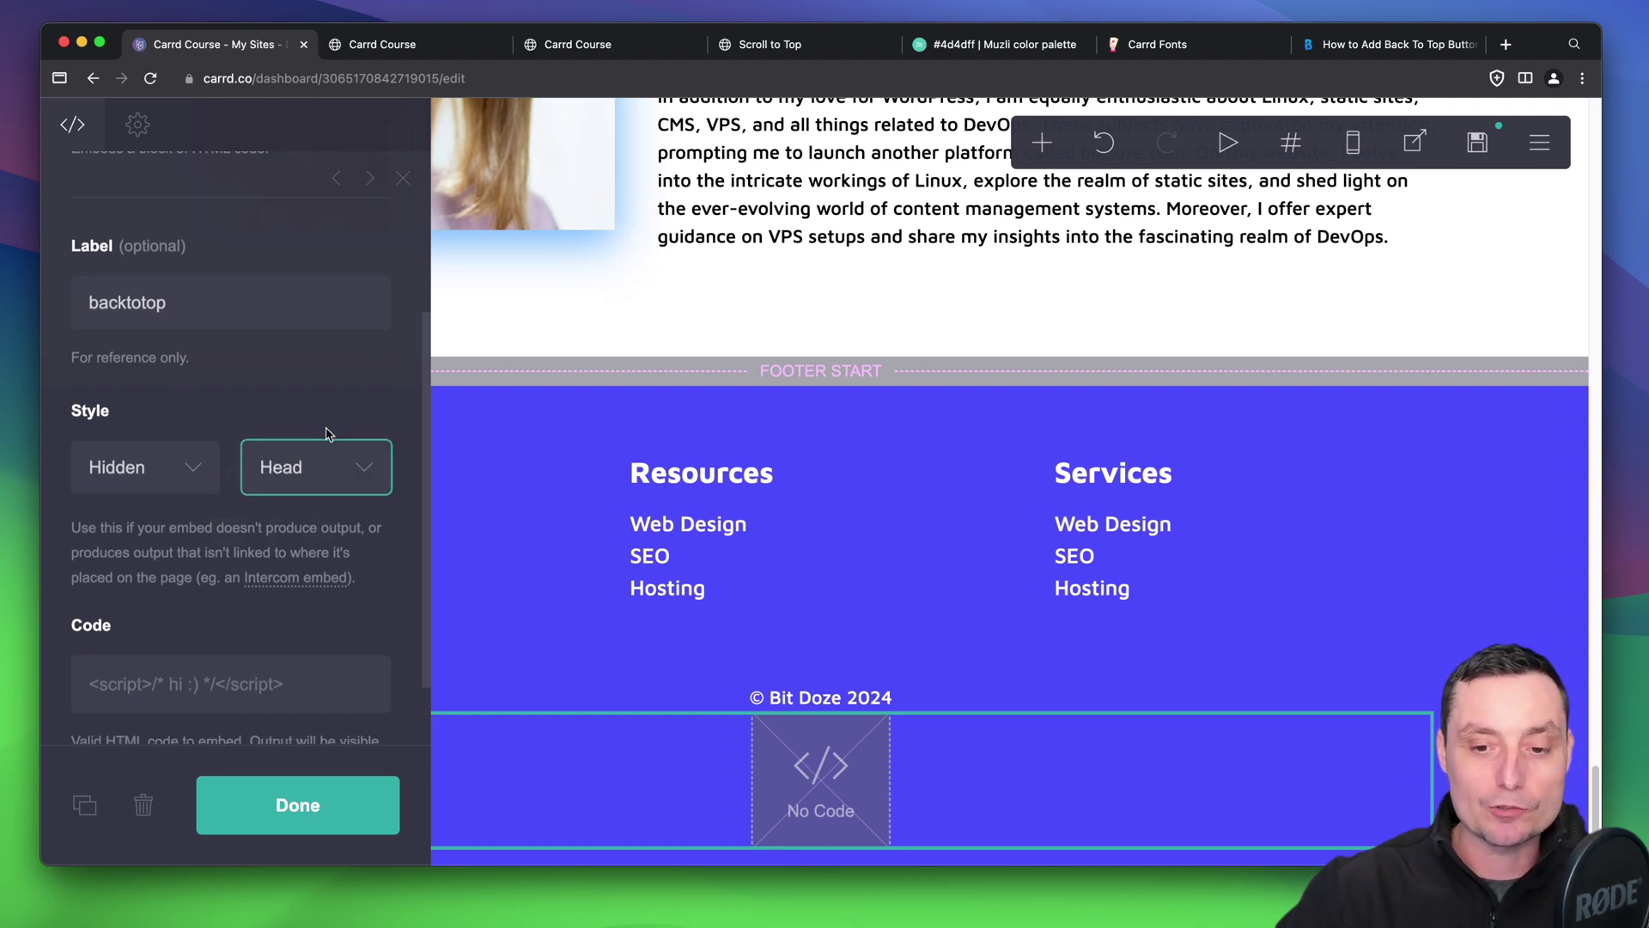
{"action": "scroll", "coordinate": [322, 440], "scroll_direction": "down", "scroll_amount": 2}
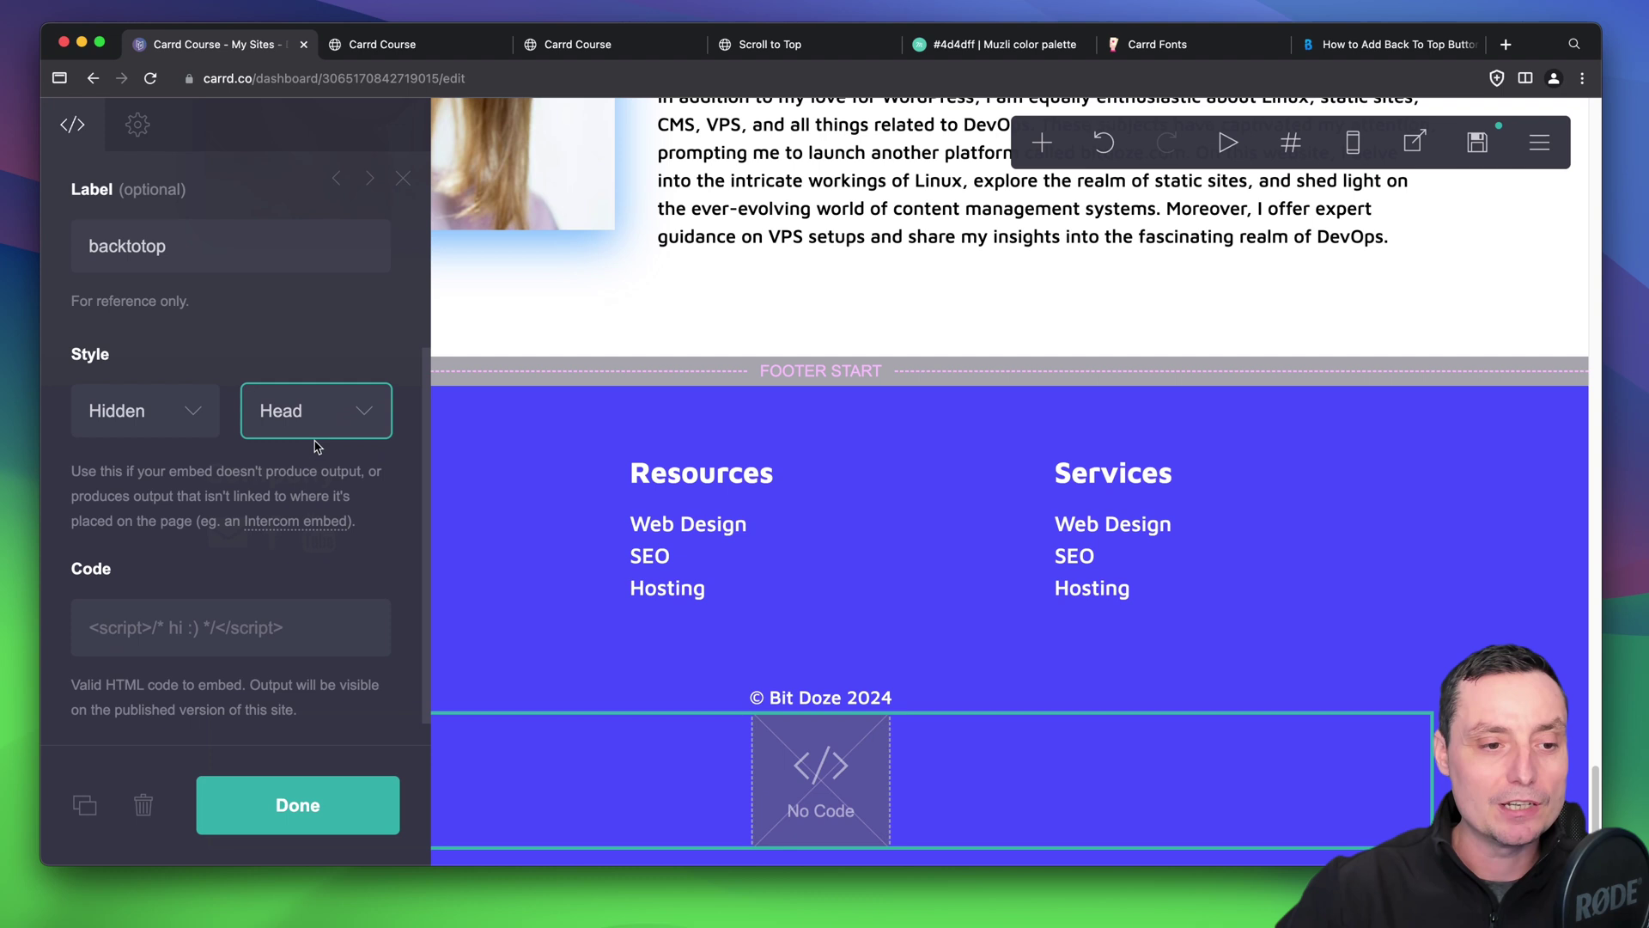
{"action": "left_click", "coordinate": [128, 619]}
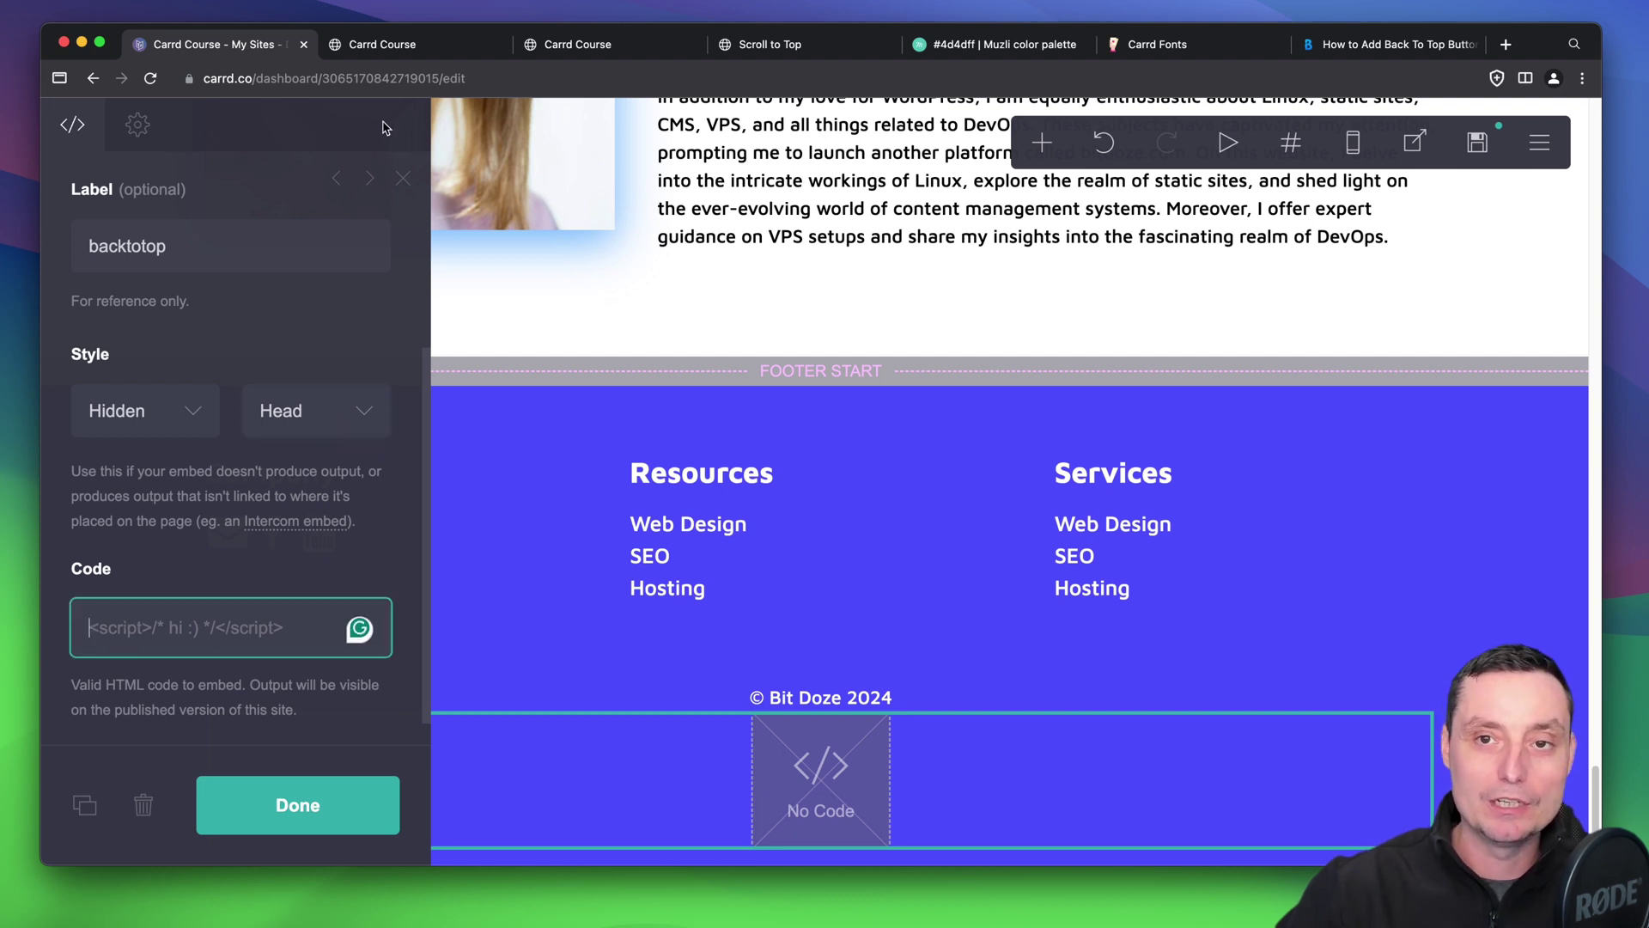
- Copy the tutorial's back-to-top code from <style> through </script> and return to Carrd
{"action": "left_click", "coordinate": [1383, 43]}
{"action": "scroll", "coordinate": [1027, 307], "scroll_direction": "down", "scroll_amount": 1}
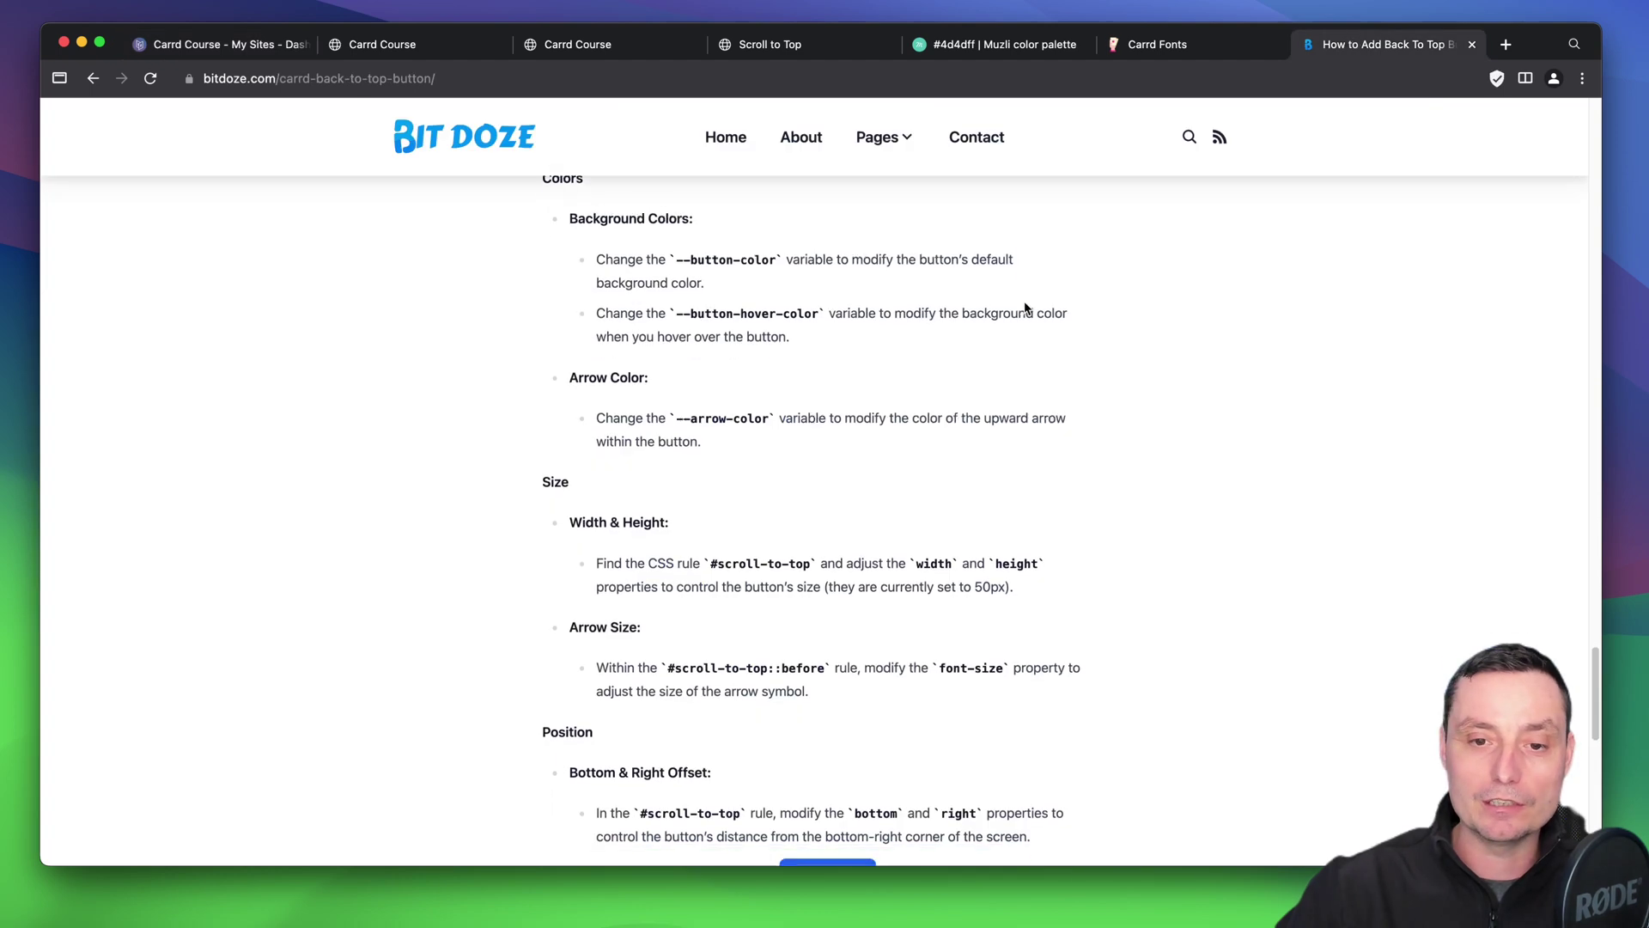
{"action": "scroll", "coordinate": [1026, 307], "scroll_direction": "up", "scroll_amount": 8}
{"action": "scroll", "coordinate": [725, 524], "scroll_direction": "down", "scroll_amount": 2}
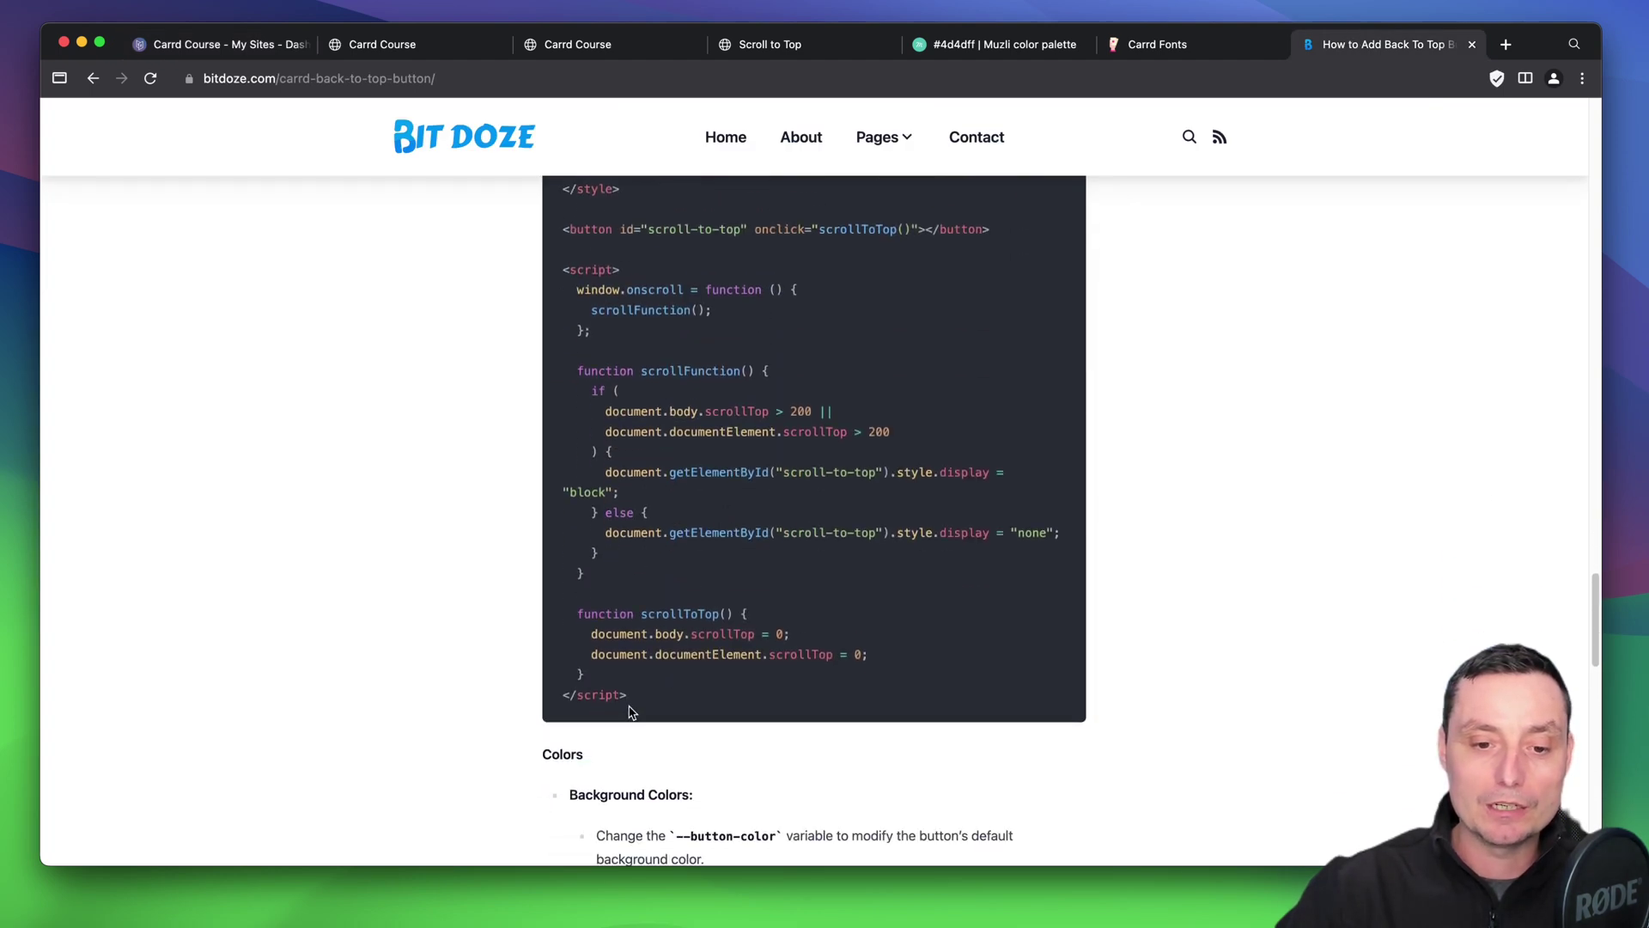
{"action": "left_click_drag", "start_coordinate": [630, 711], "coordinate": [544, 521]}
{"action": "scroll", "coordinate": [591, 635], "scroll_direction": "up", "scroll_amount": 10}
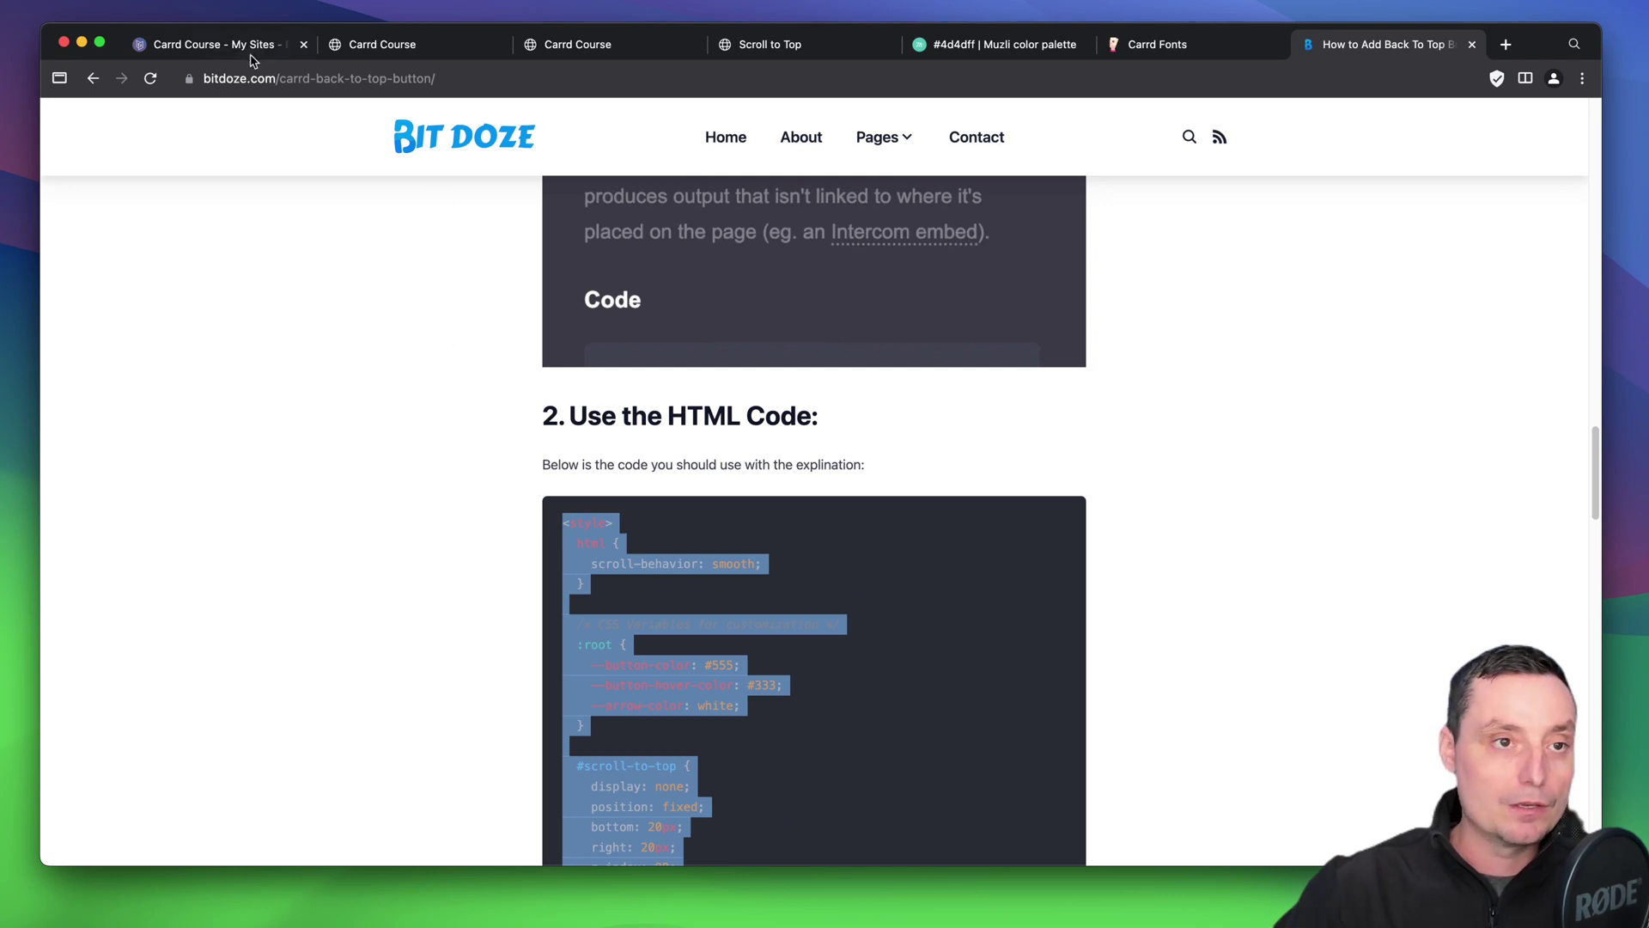
{"action": "left_click", "coordinate": [215, 44]}
- Paste the copied code into the backtotop embed's Code field, then publish the changes
{"action": "left_click", "coordinate": [232, 611]}
{"action": "key", "text": "cmd+v"}
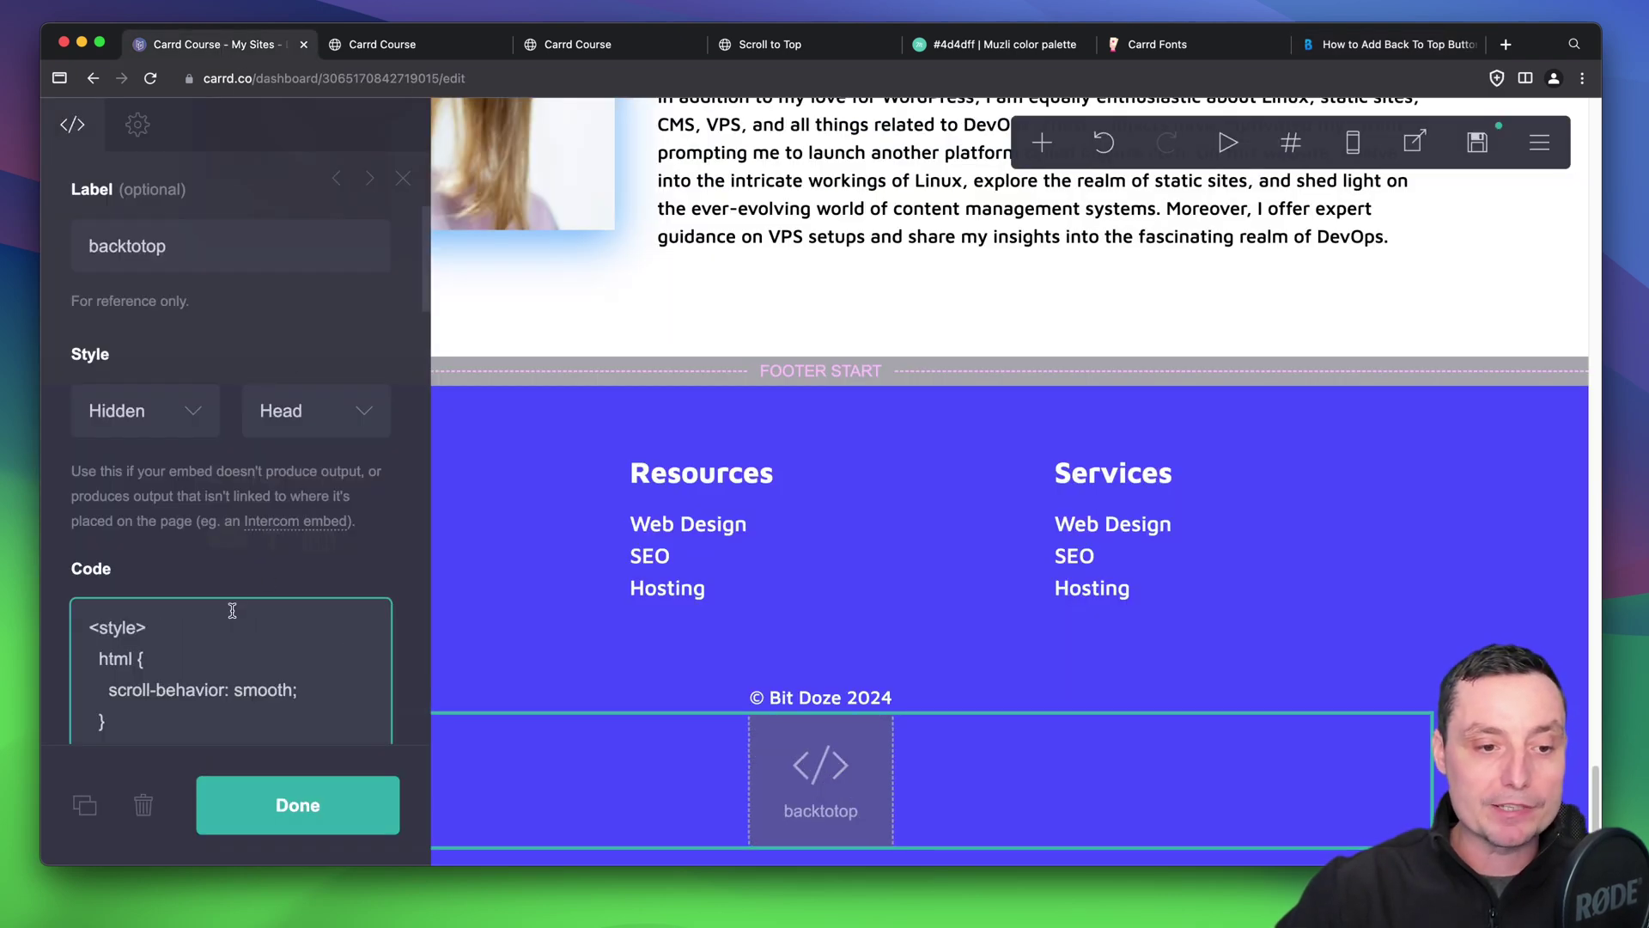
{"action": "scroll", "coordinate": [324, 538], "scroll_direction": "down", "scroll_amount": 2}
{"action": "left_click", "coordinate": [298, 805]}
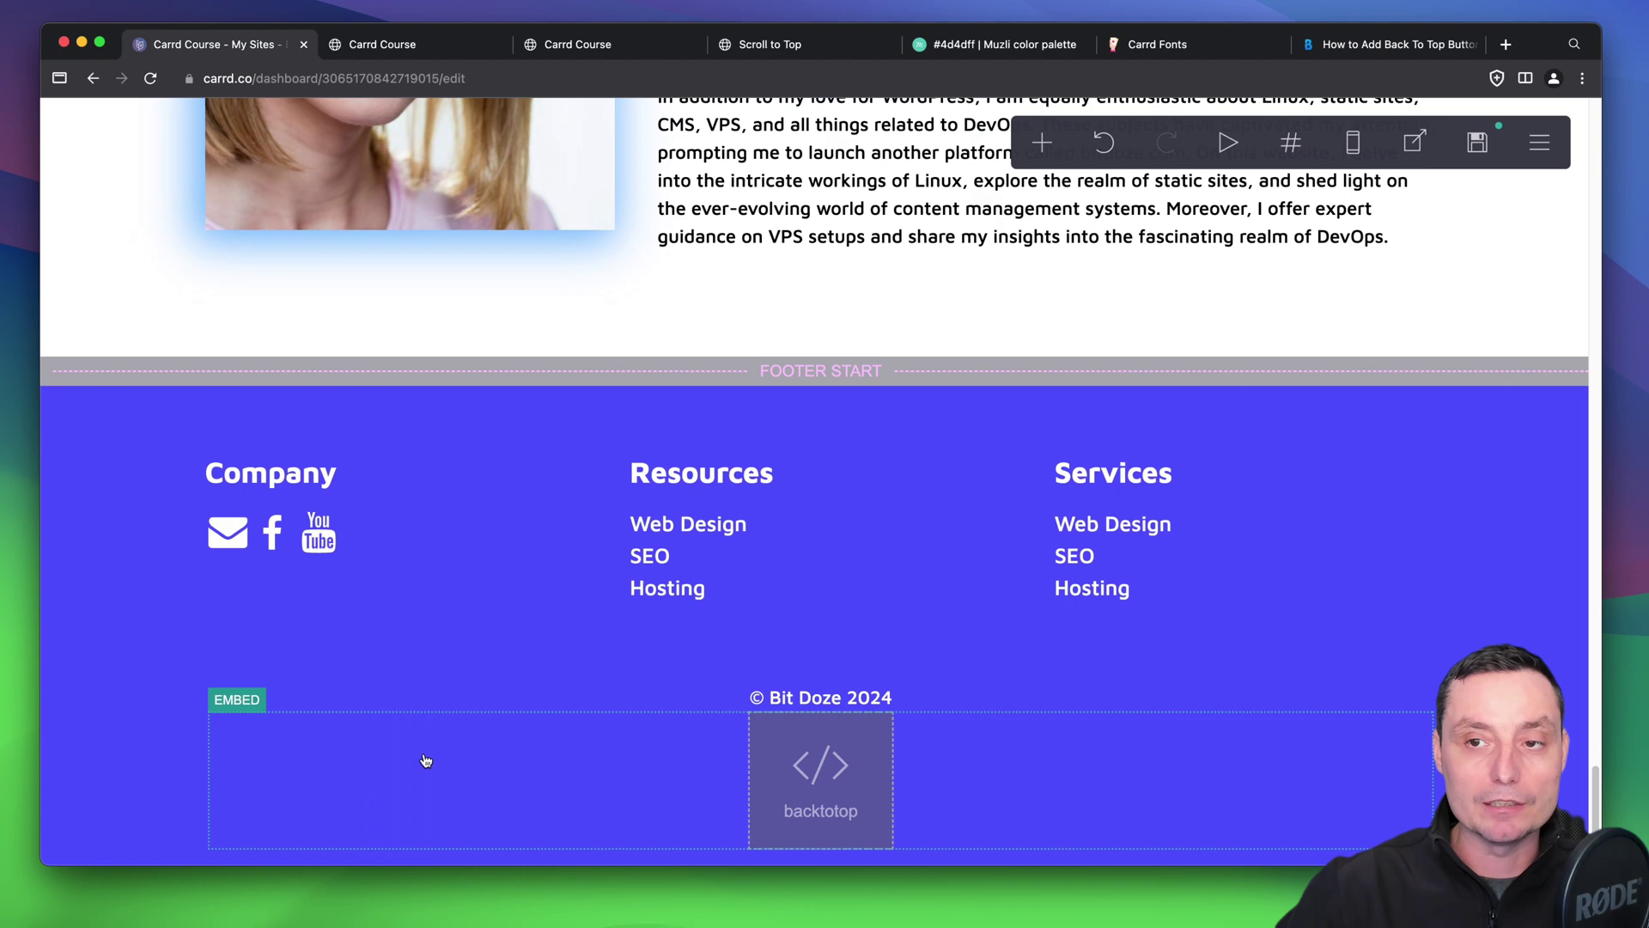
{"action": "left_click", "coordinate": [1479, 143]}
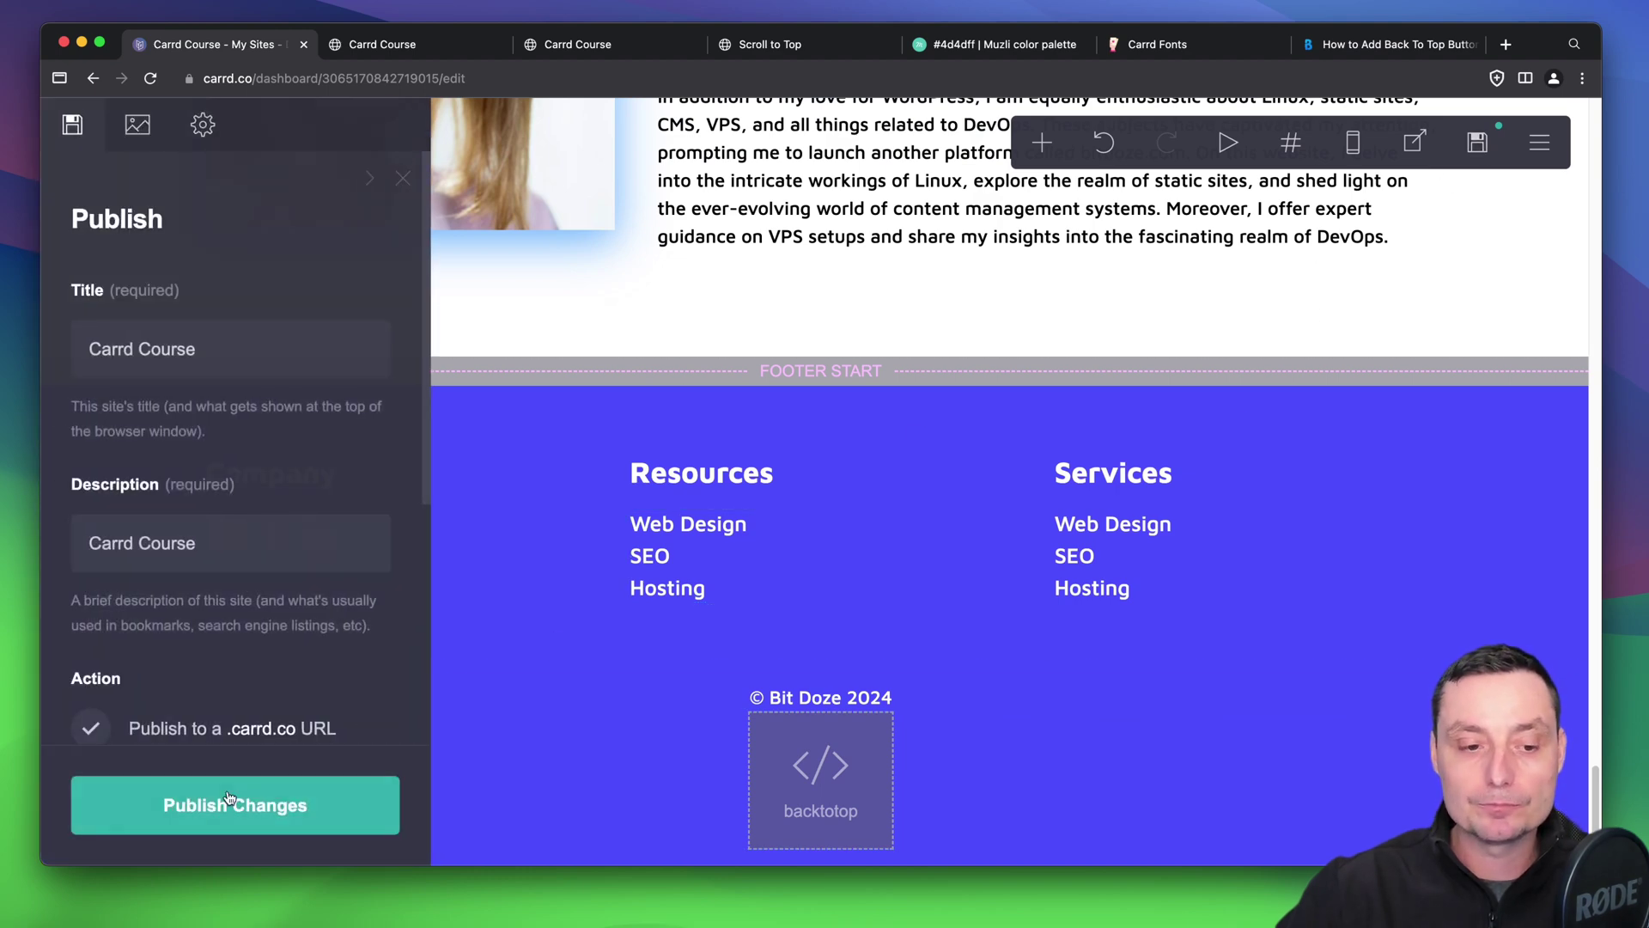
{"action": "left_click", "coordinate": [213, 815]}
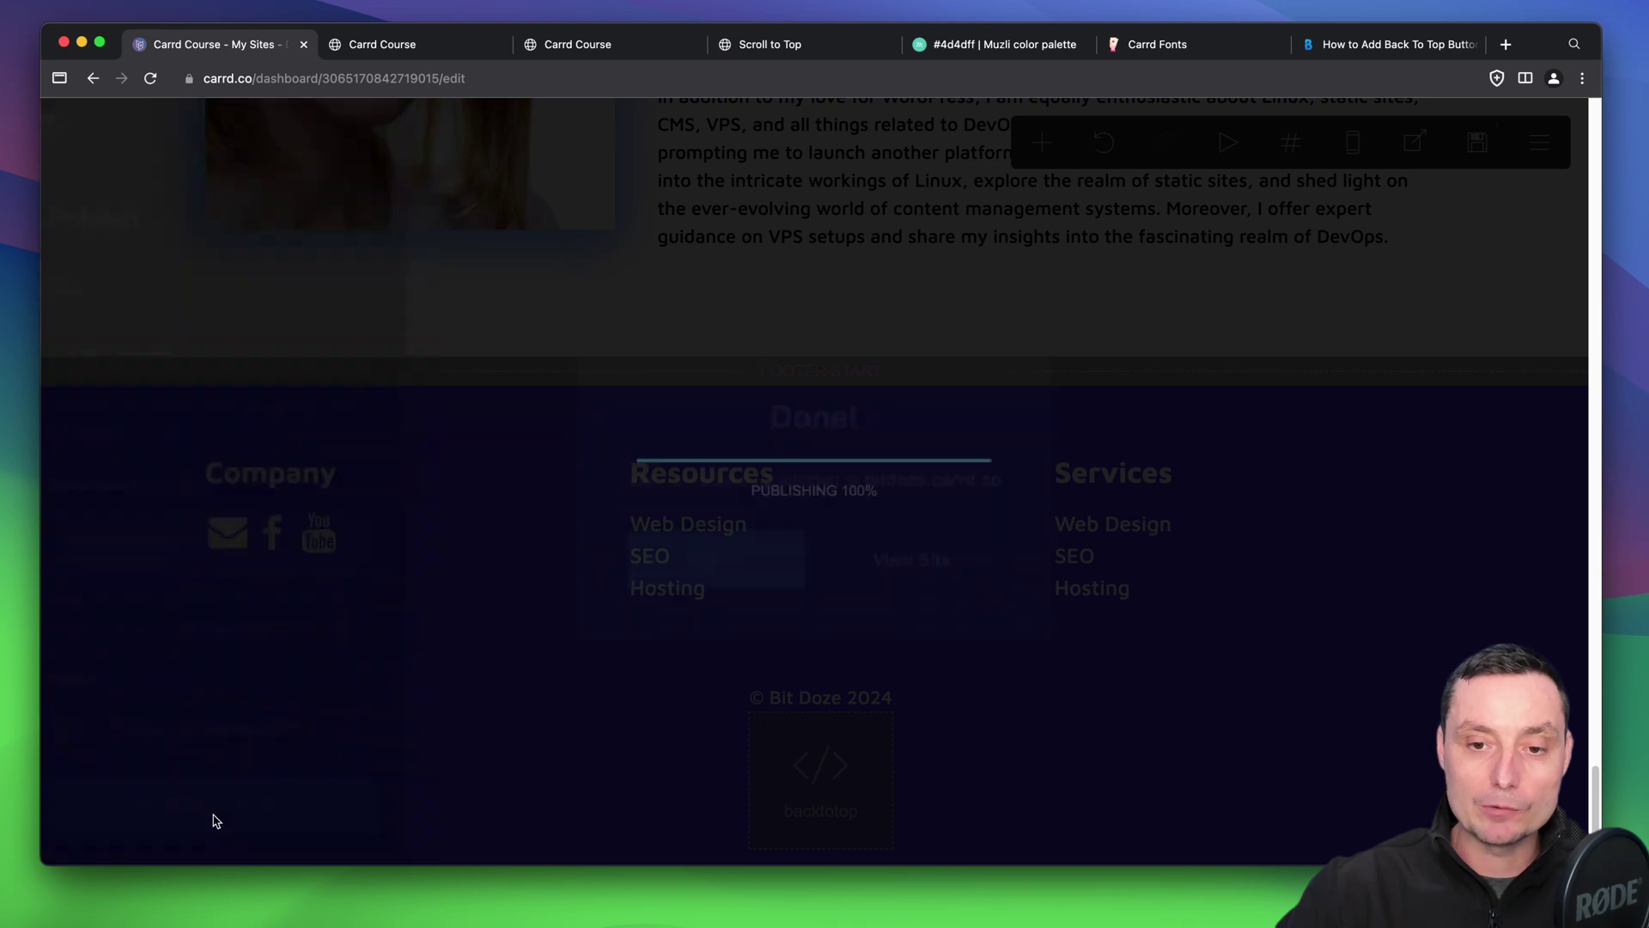
- Open the live site, scroll to the footer, and test the back-to-top arrow
{"action": "left_click", "coordinate": [926, 560]}
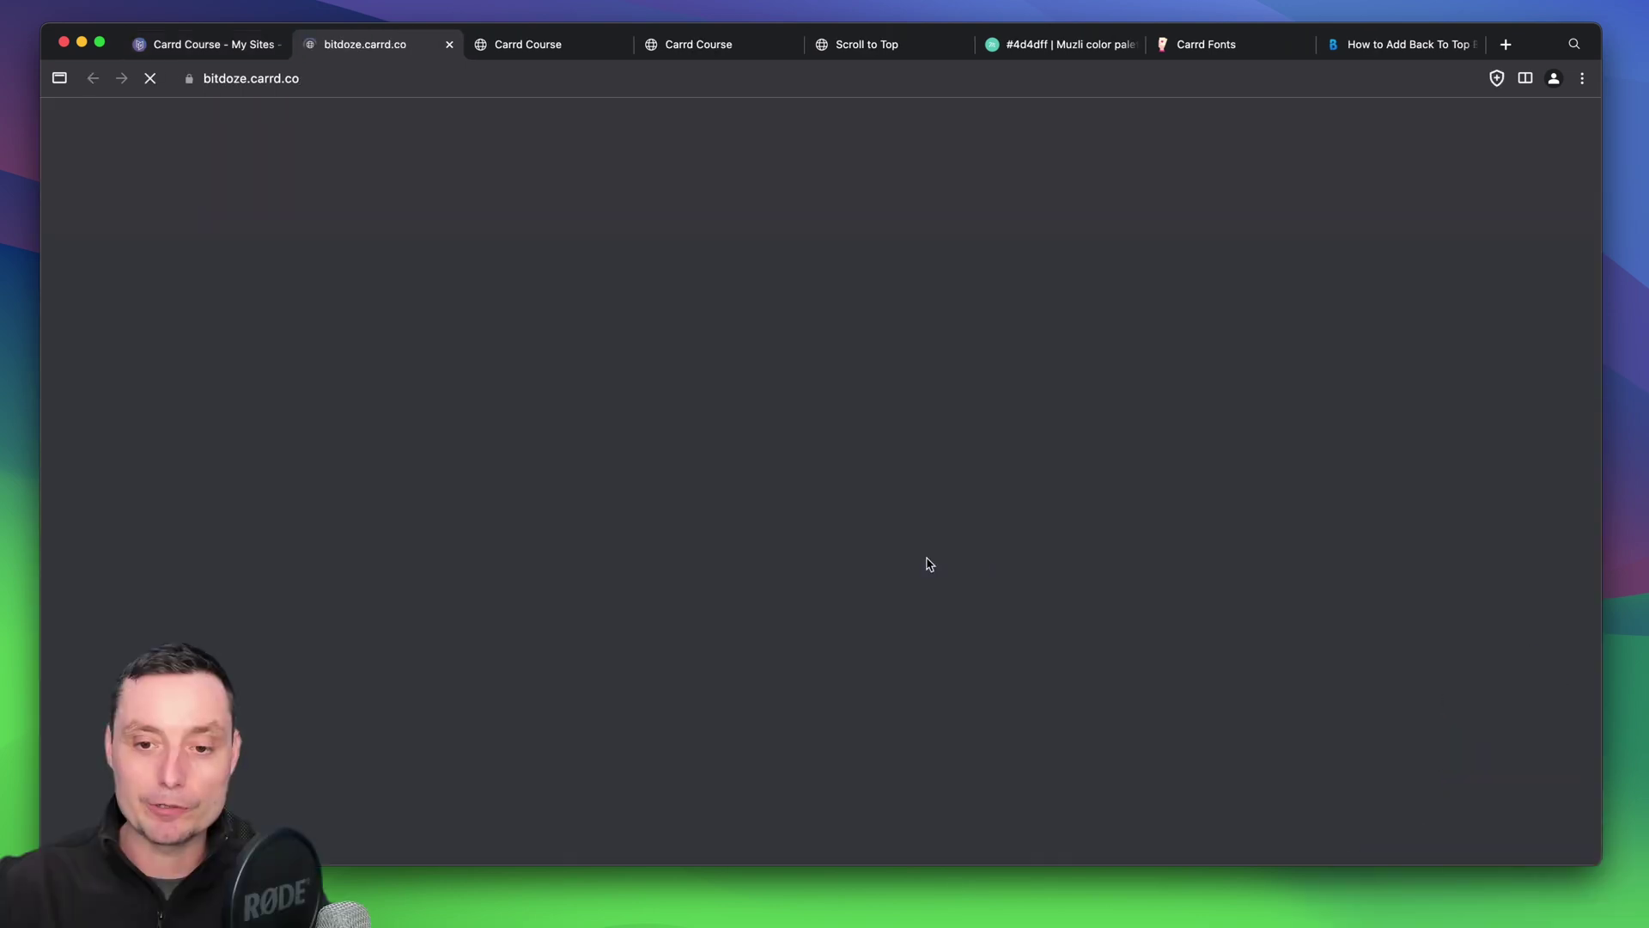
{"action": "scroll", "coordinate": [984, 378], "scroll_direction": "down", "scroll_amount": 10}
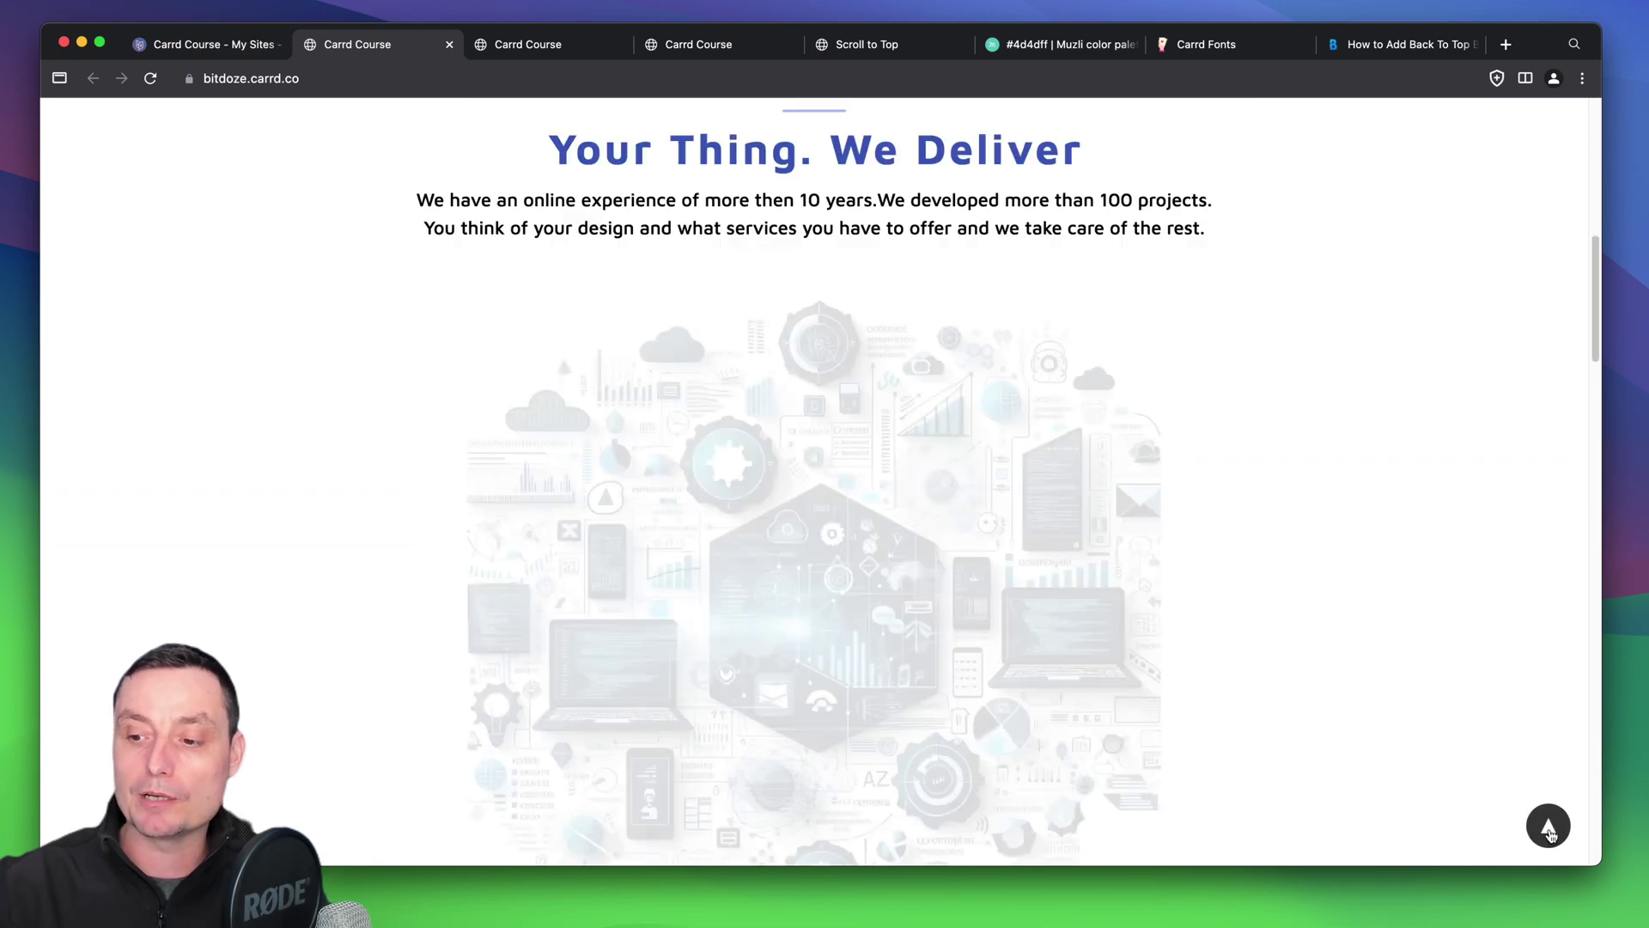
{"action": "scroll", "coordinate": [1499, 639], "scroll_direction": "down", "scroll_amount": 15}
{"action": "scroll", "coordinate": [1497, 639], "scroll_direction": "down", "scroll_amount": 10}
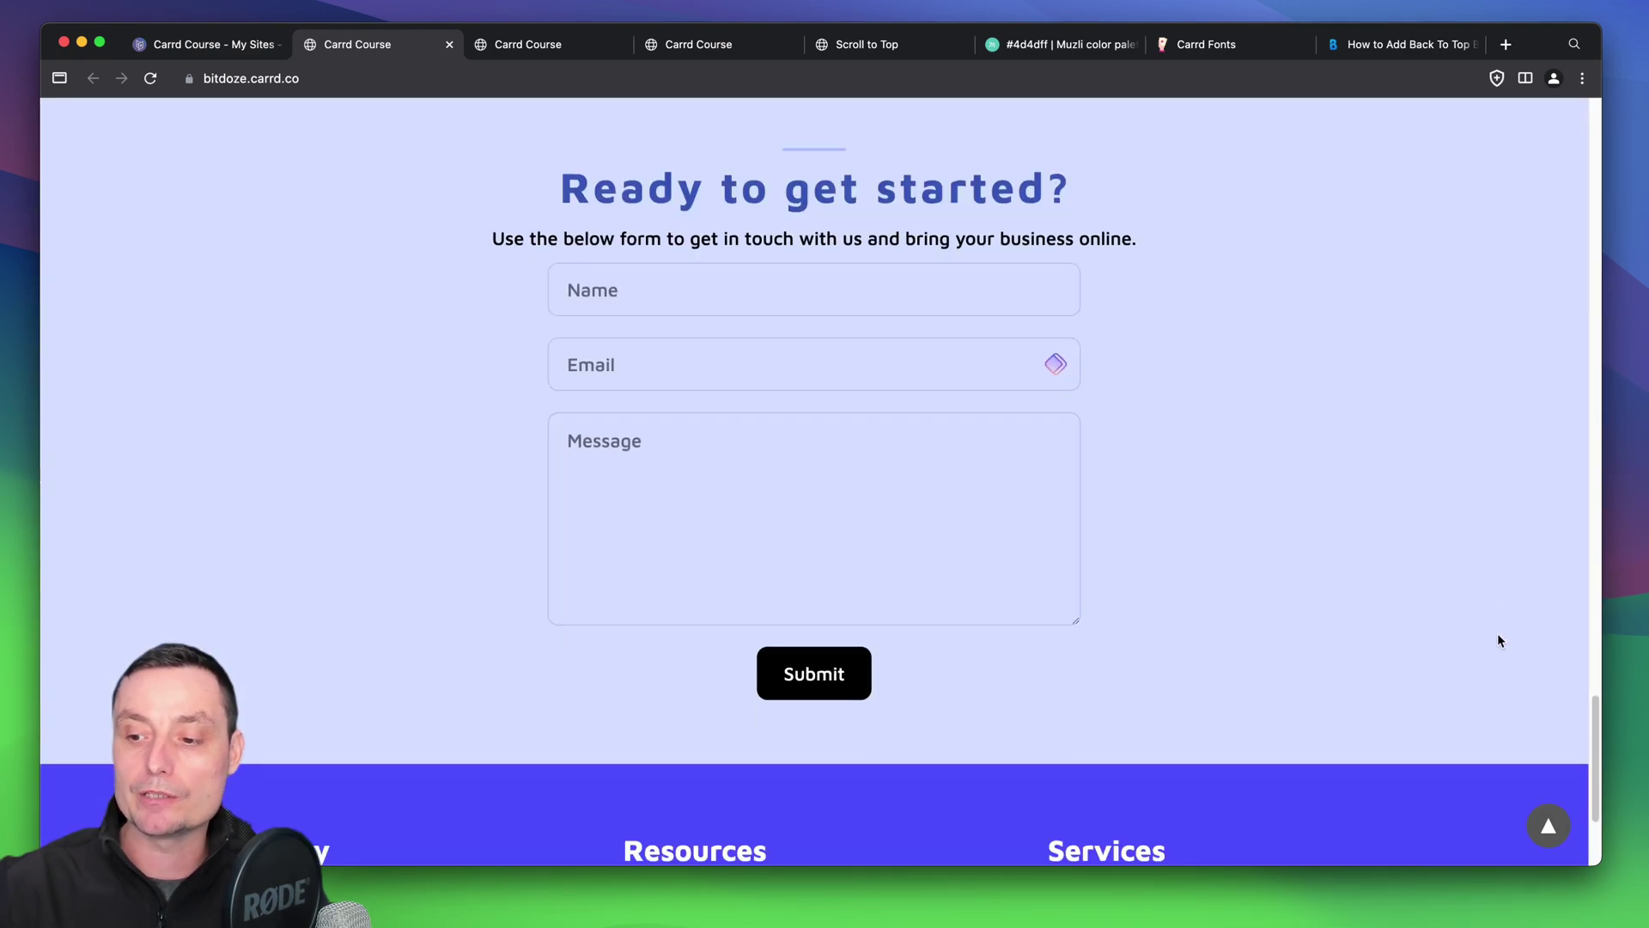
{"action": "left_click", "coordinate": [1553, 826]}
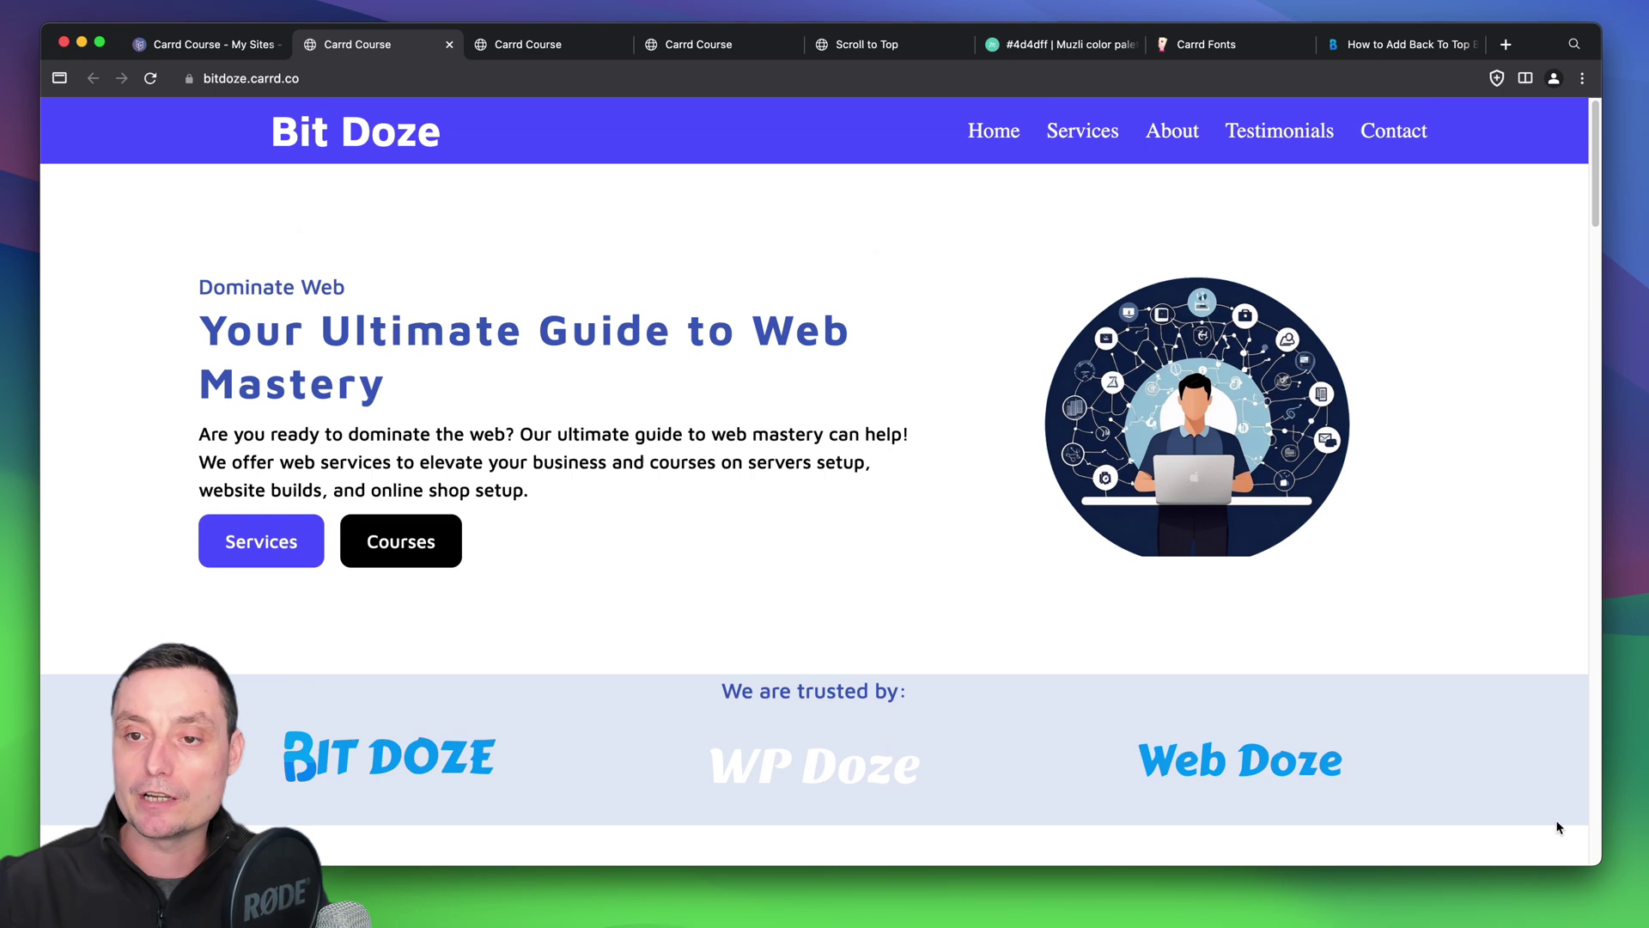
{"action": "scroll", "coordinate": [1505, 607], "scroll_direction": "down", "scroll_amount": 5}
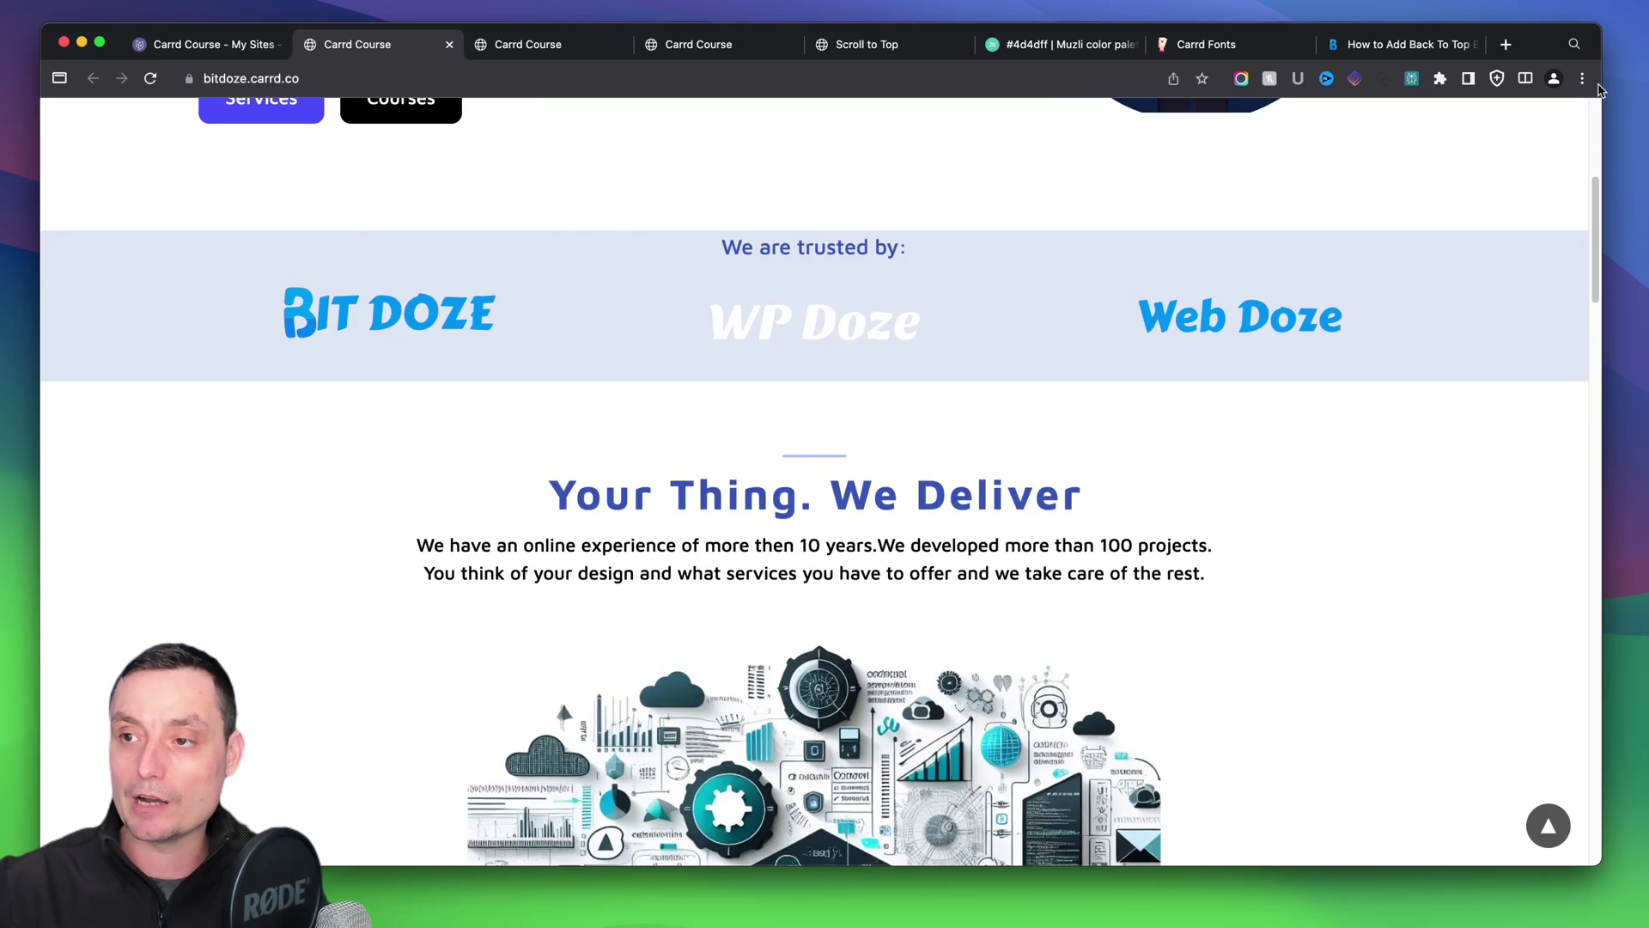
- Test the arrow again at narrow phone width, then widen the window back to desktop layout
{"action": "left_click_drag", "start_coordinate": [1603, 39], "coordinate": [484, 39]}
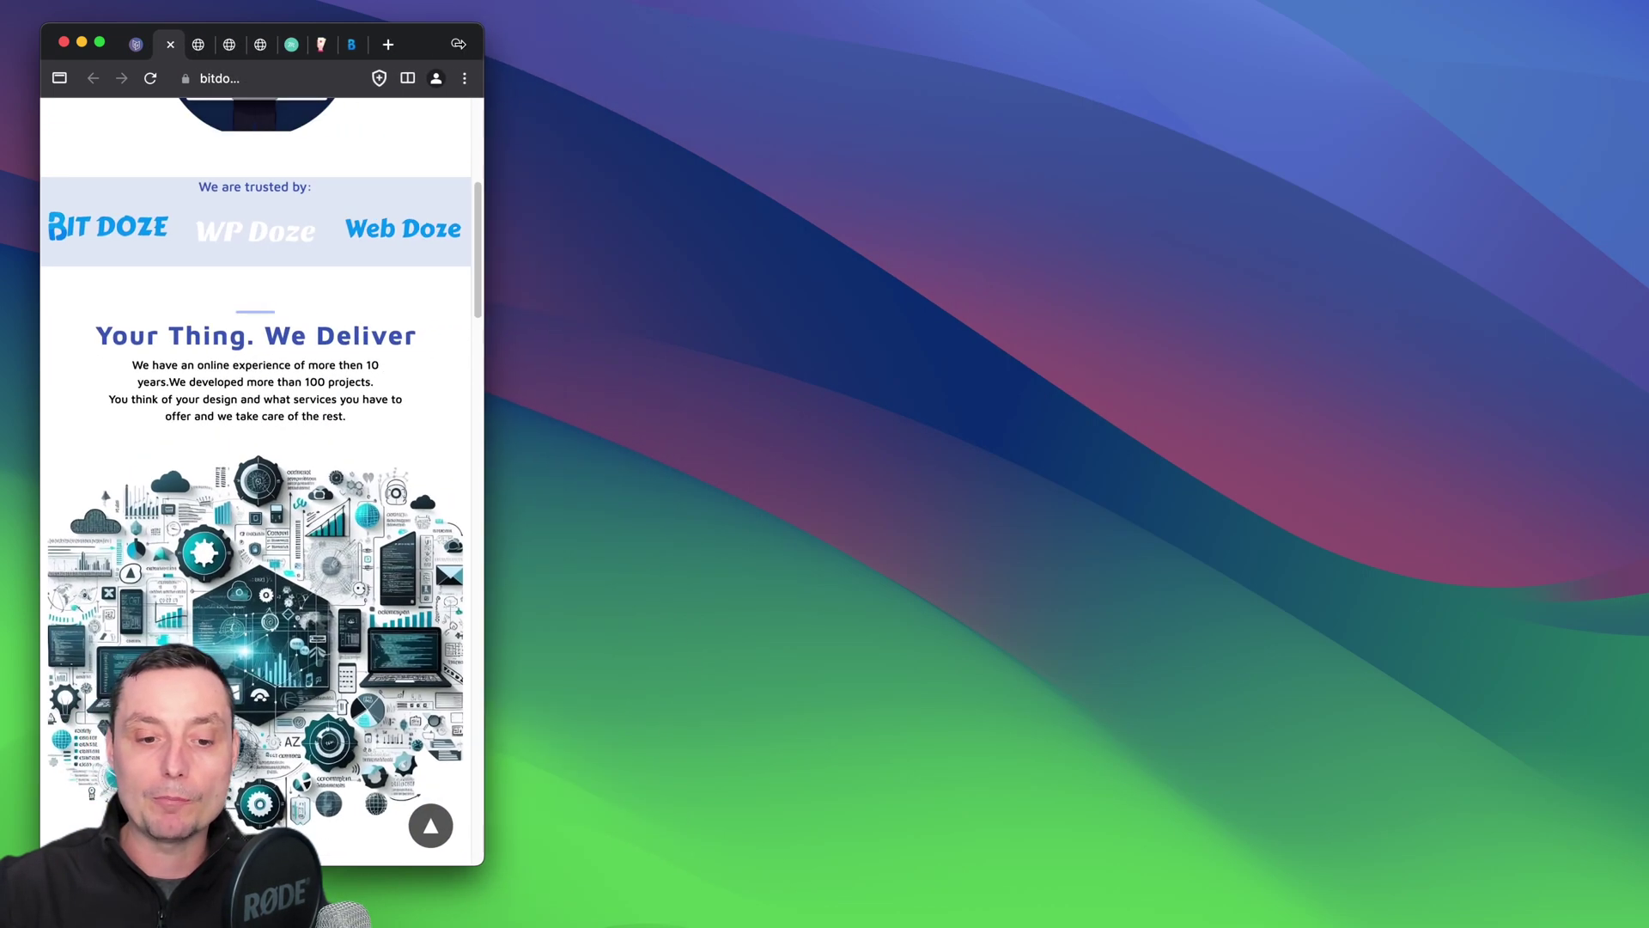
{"action": "scroll", "coordinate": [357, 336], "scroll_direction": "down", "scroll_amount": 5}
{"action": "scroll", "coordinate": [361, 352], "scroll_direction": "down", "scroll_amount": 15}
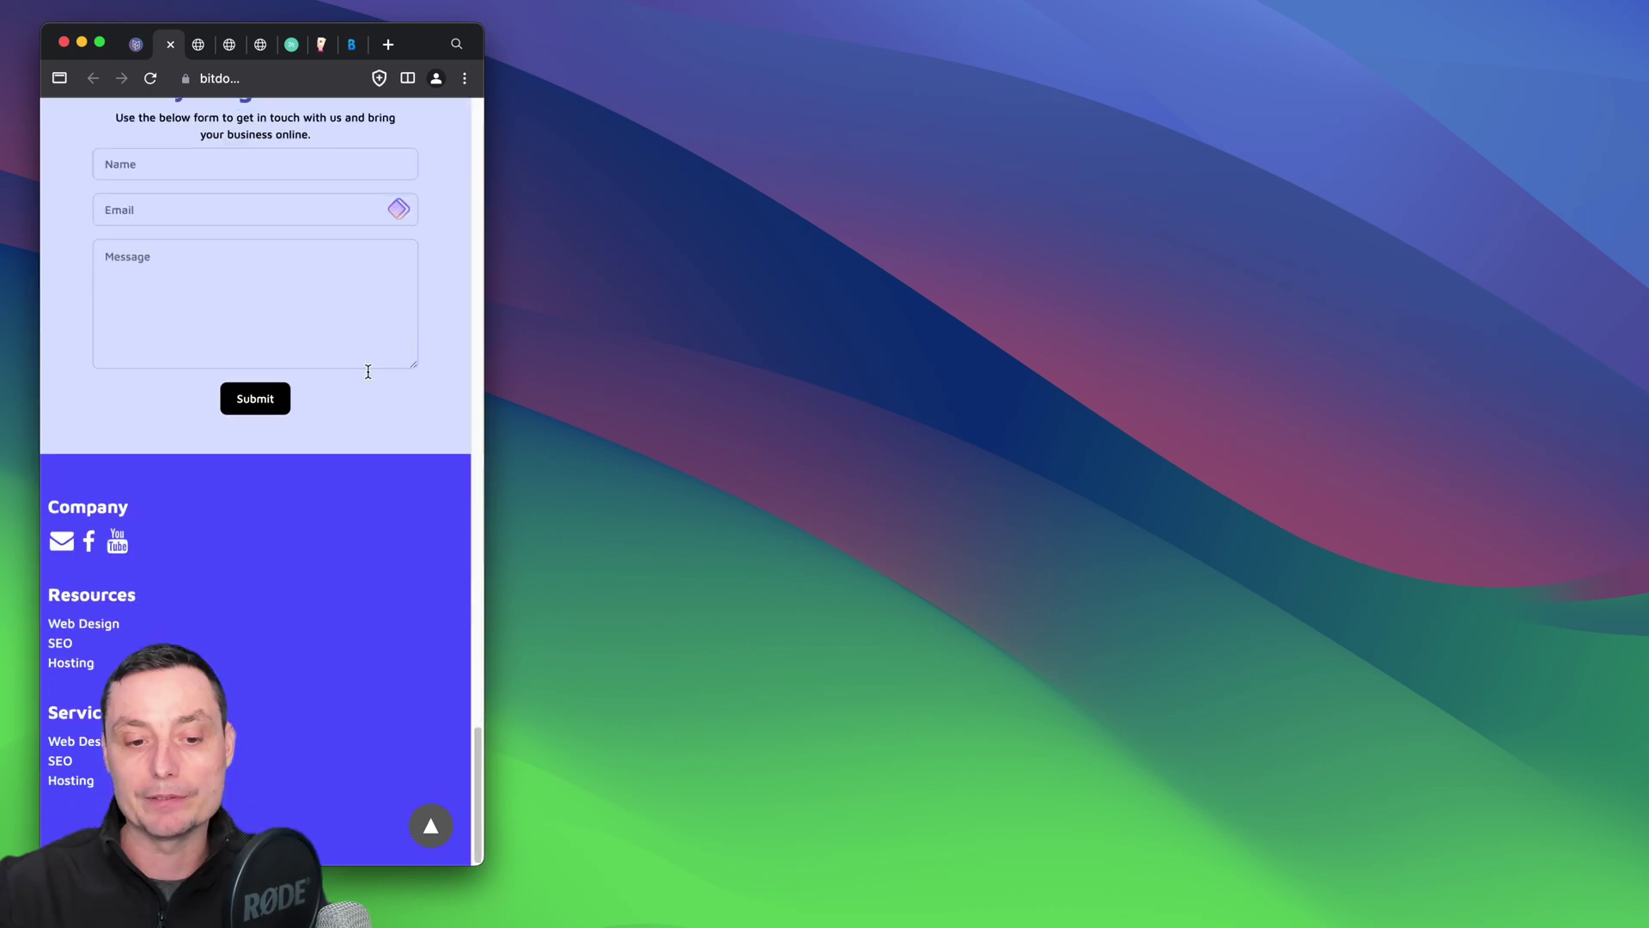
{"action": "left_click", "coordinate": [449, 834]}
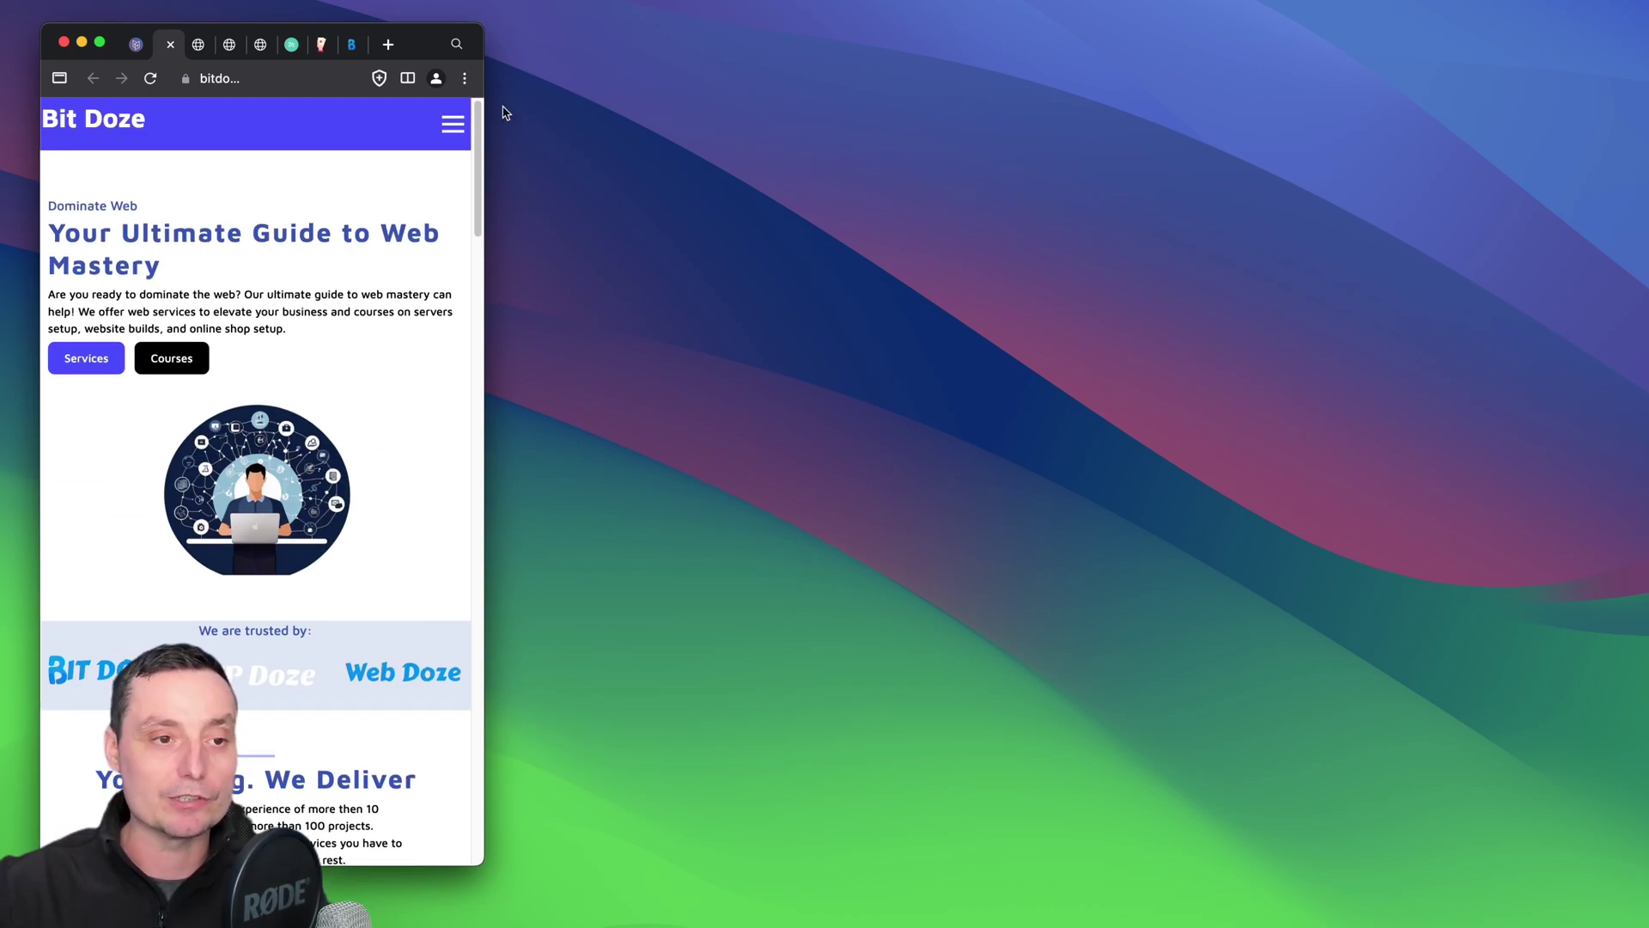
{"action": "left_click_drag", "start_coordinate": [486, 38], "coordinate": [1547, 27]}
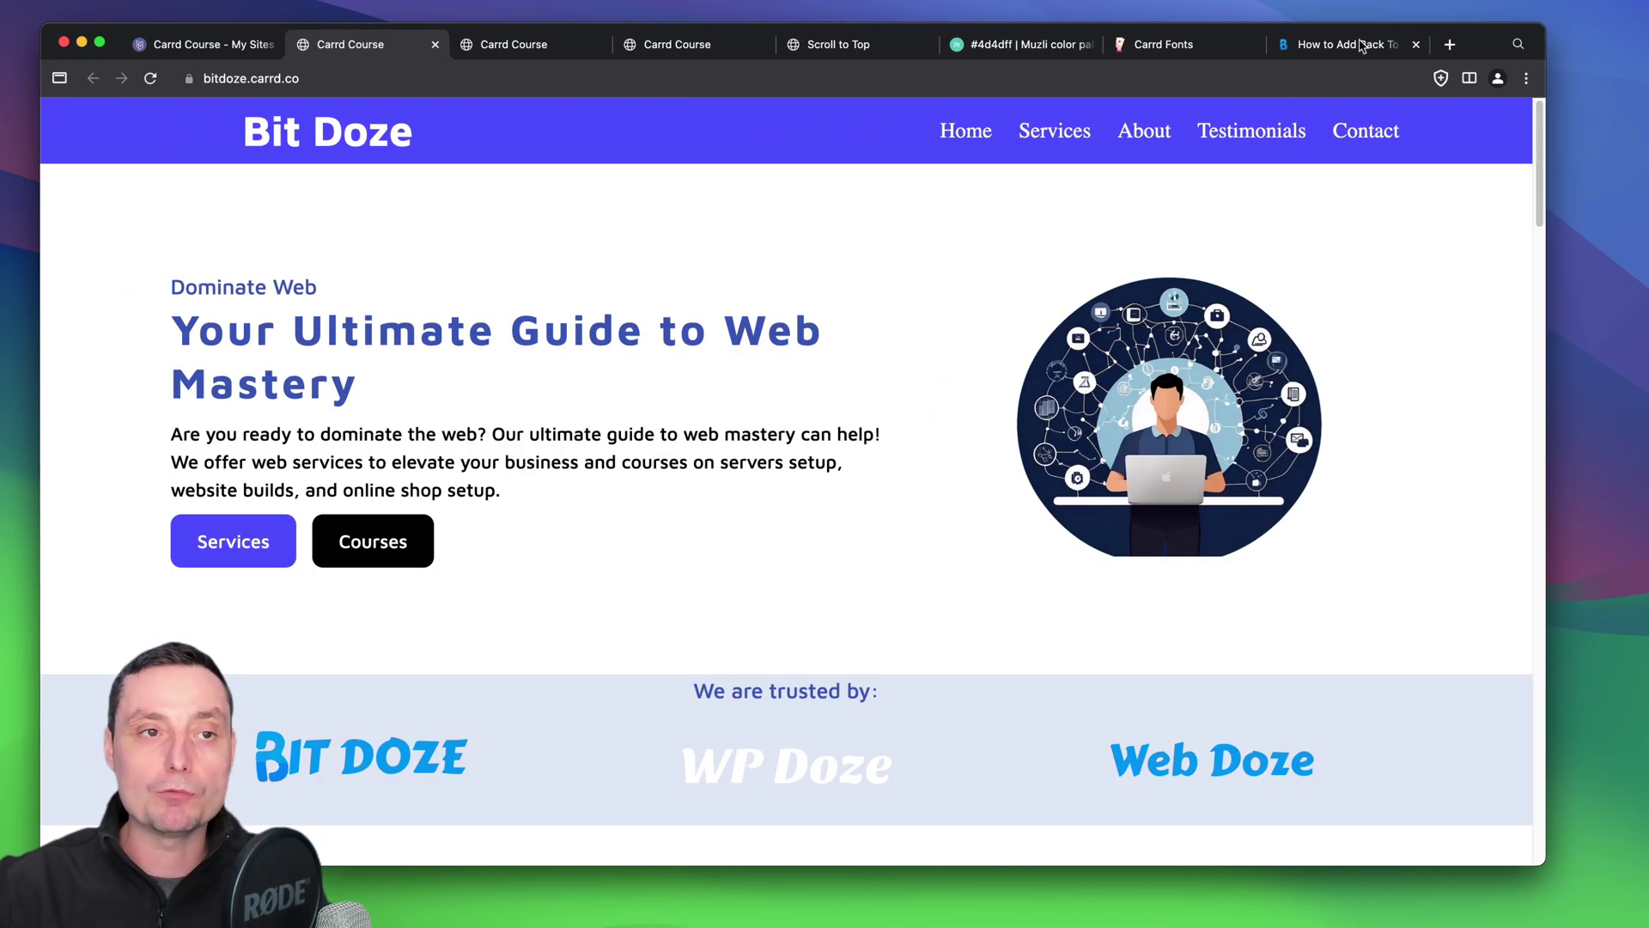
- Close Carrd's Done! publish dialog and switch to the Muzli palette starting at #4d4dff
{"action": "left_click", "coordinate": [178, 47]}
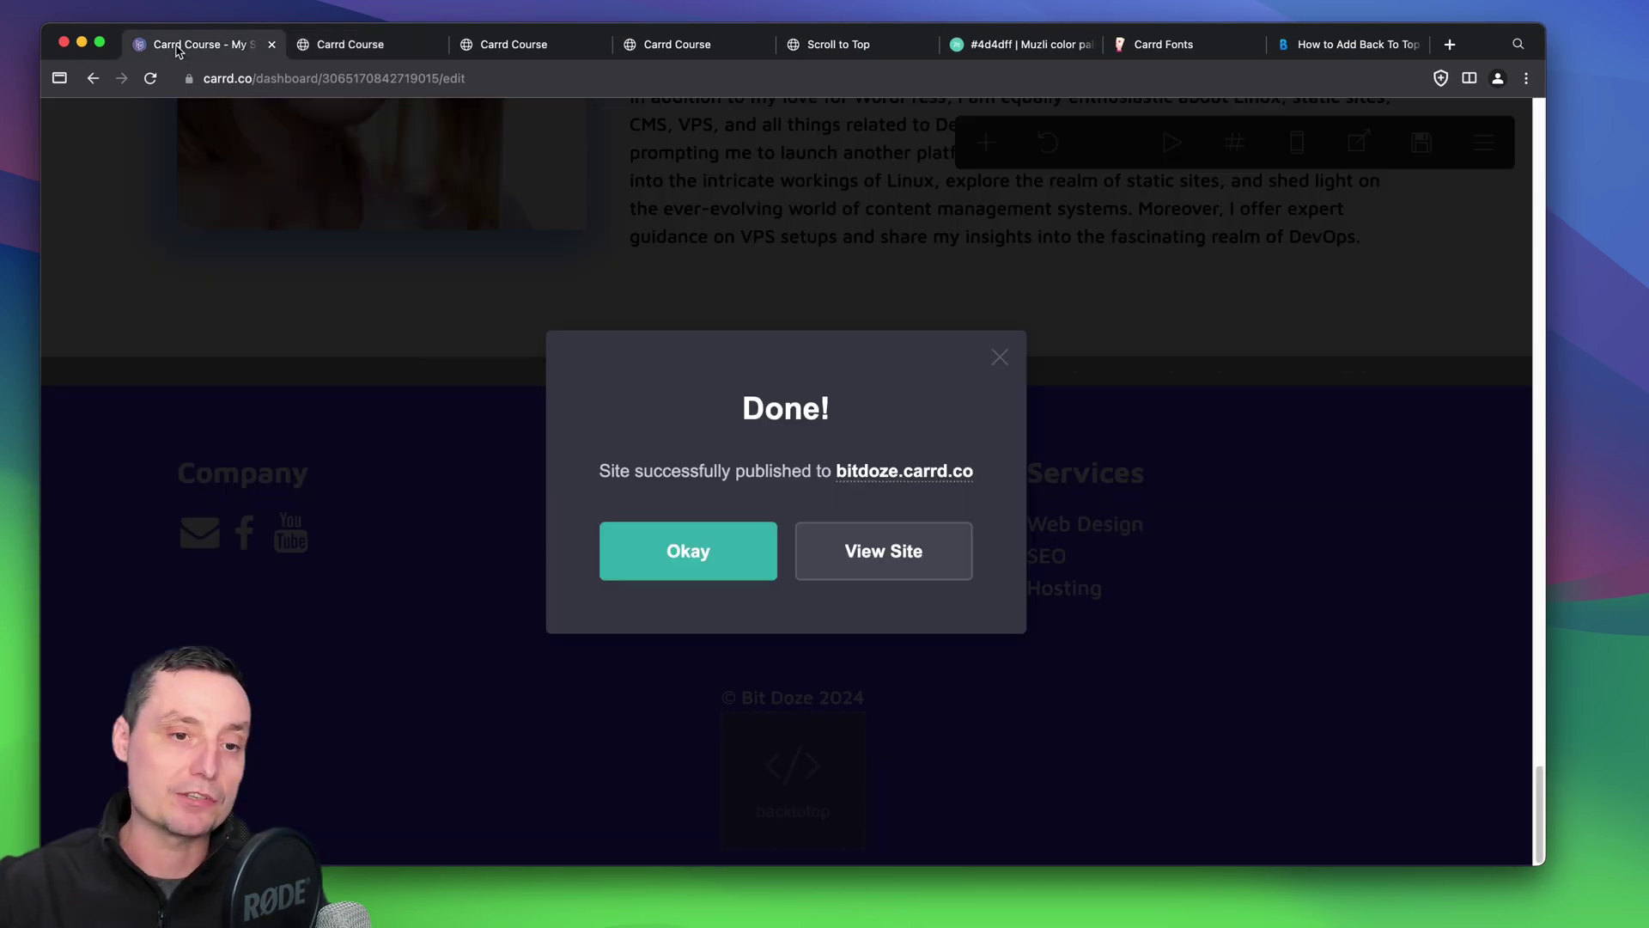
{"action": "left_click", "coordinate": [1000, 357]}
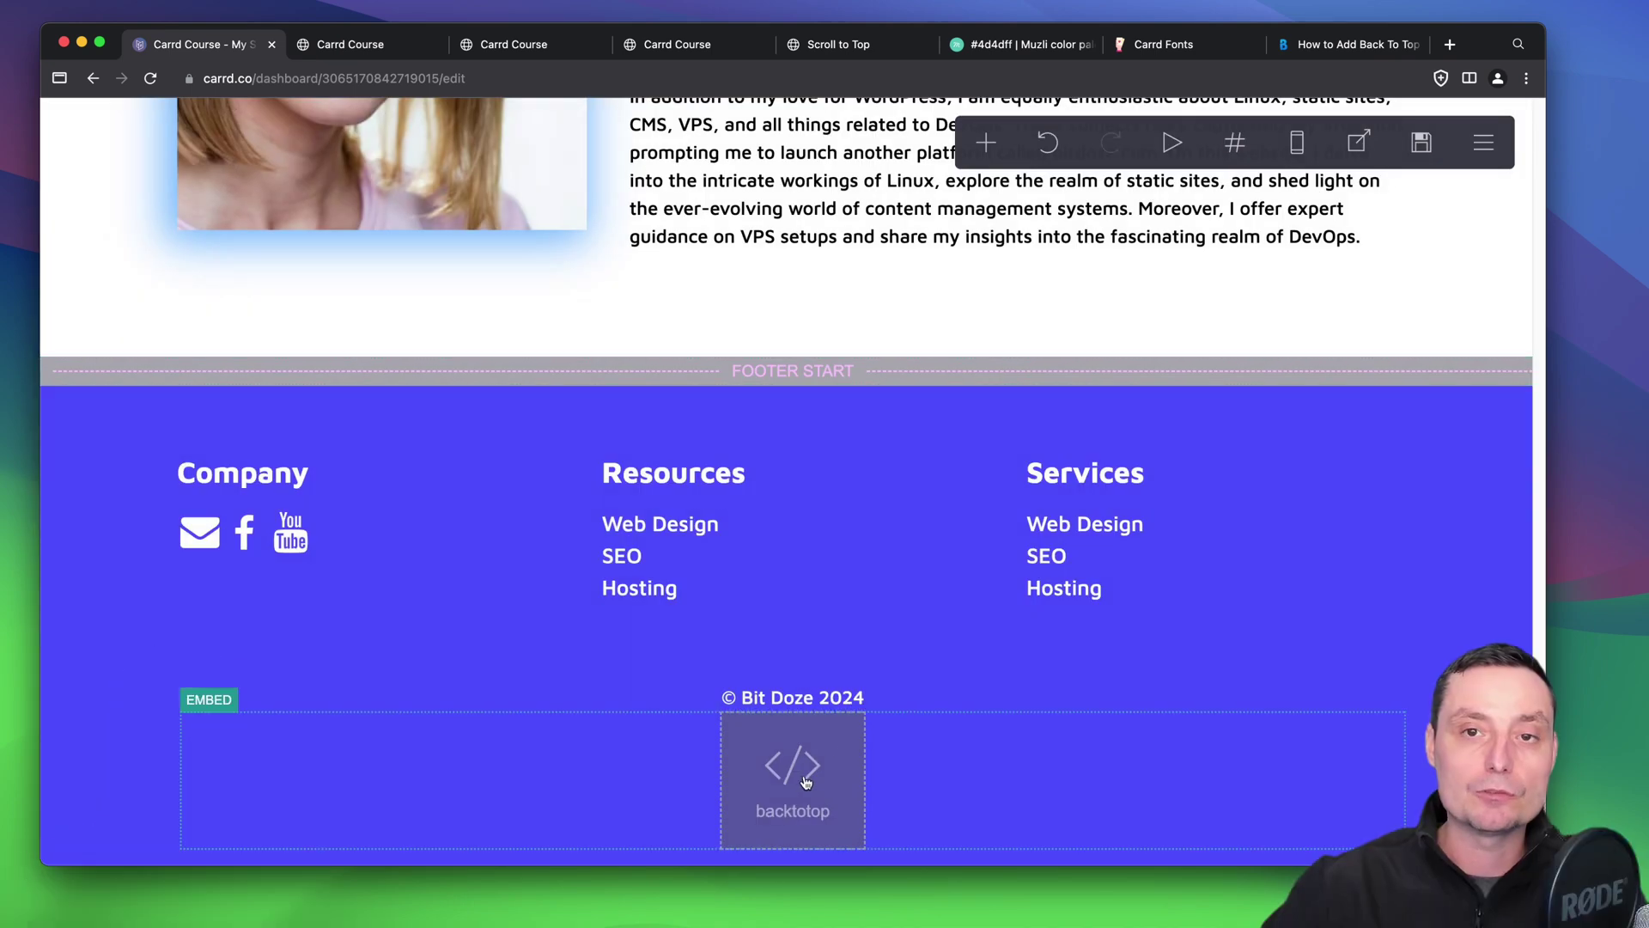
{"action": "left_click", "coordinate": [1029, 47]}
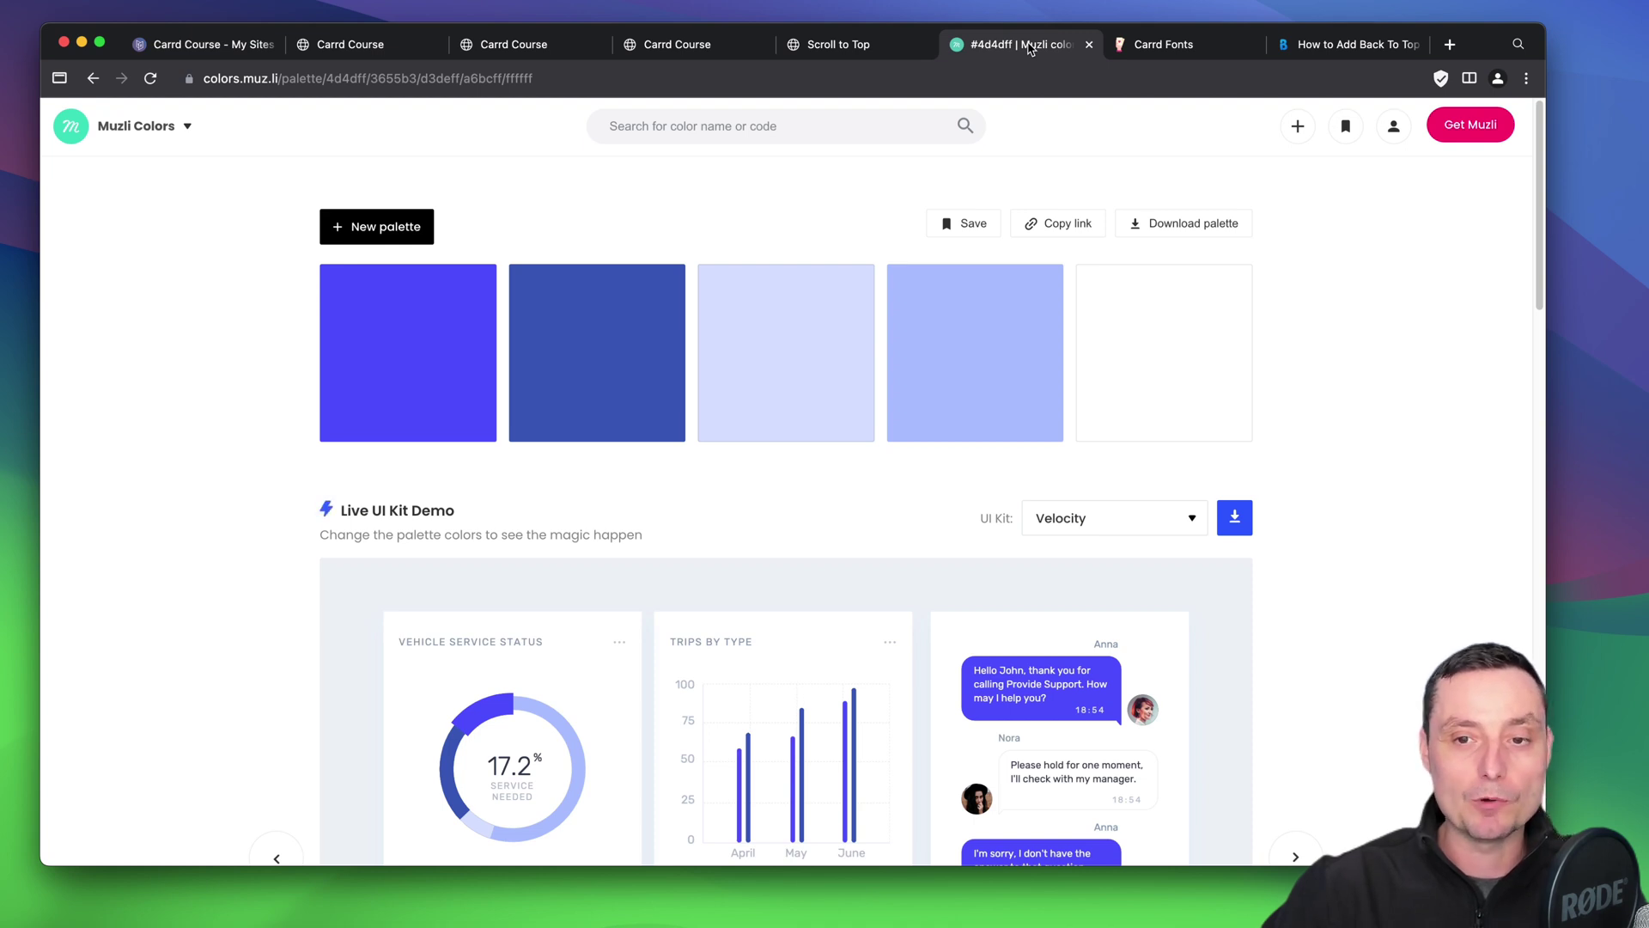
- Copy the second swatch's #3655B3 in Muzli Colors, then go back to the Carrd editor
{"action": "mouse_move", "coordinate": [560, 397]}
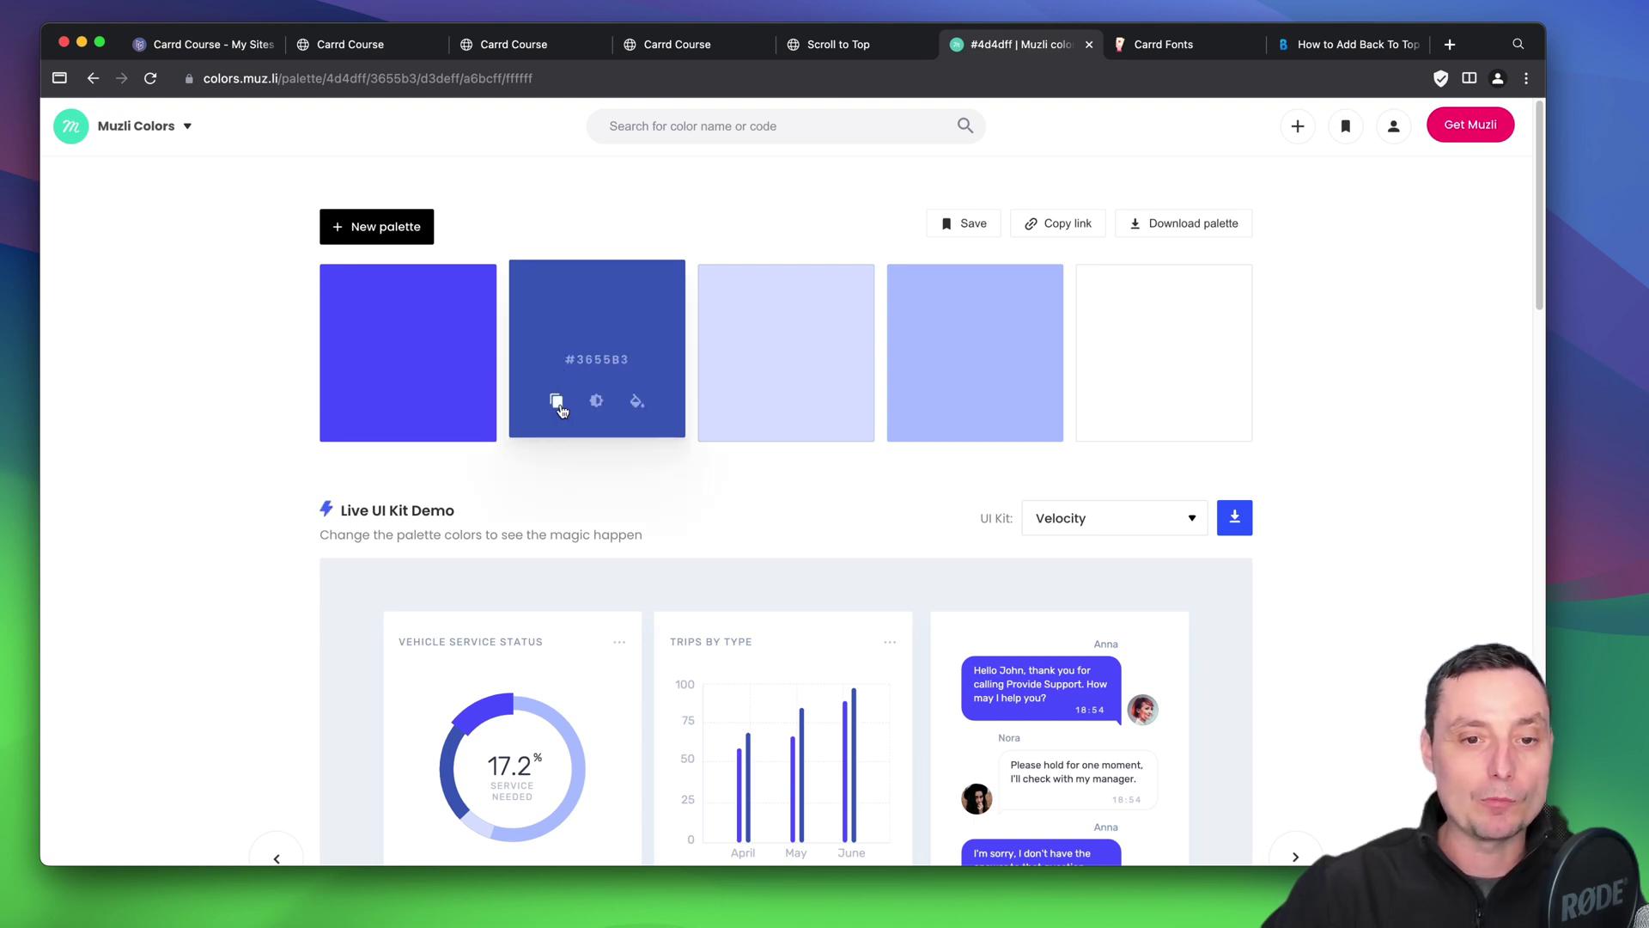
{"action": "left_click", "coordinate": [557, 402]}
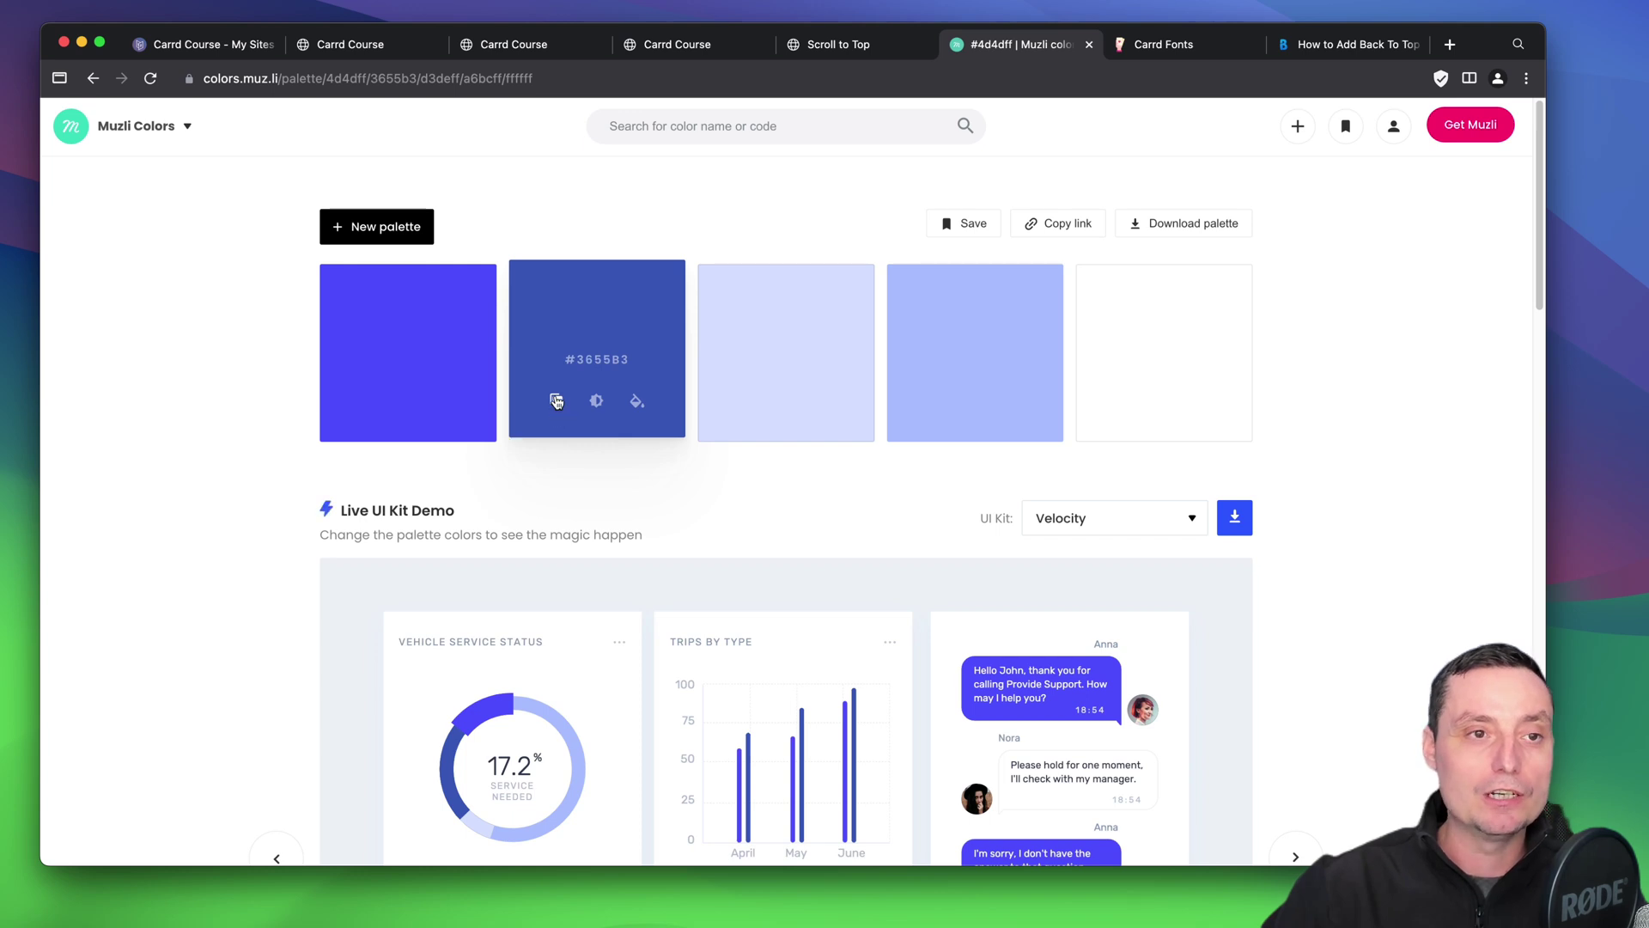
{"action": "left_click", "coordinate": [183, 45]}
- In the backtotop embed's code, replace the button colour #555 with #3655b3
{"action": "left_click", "coordinate": [793, 773]}
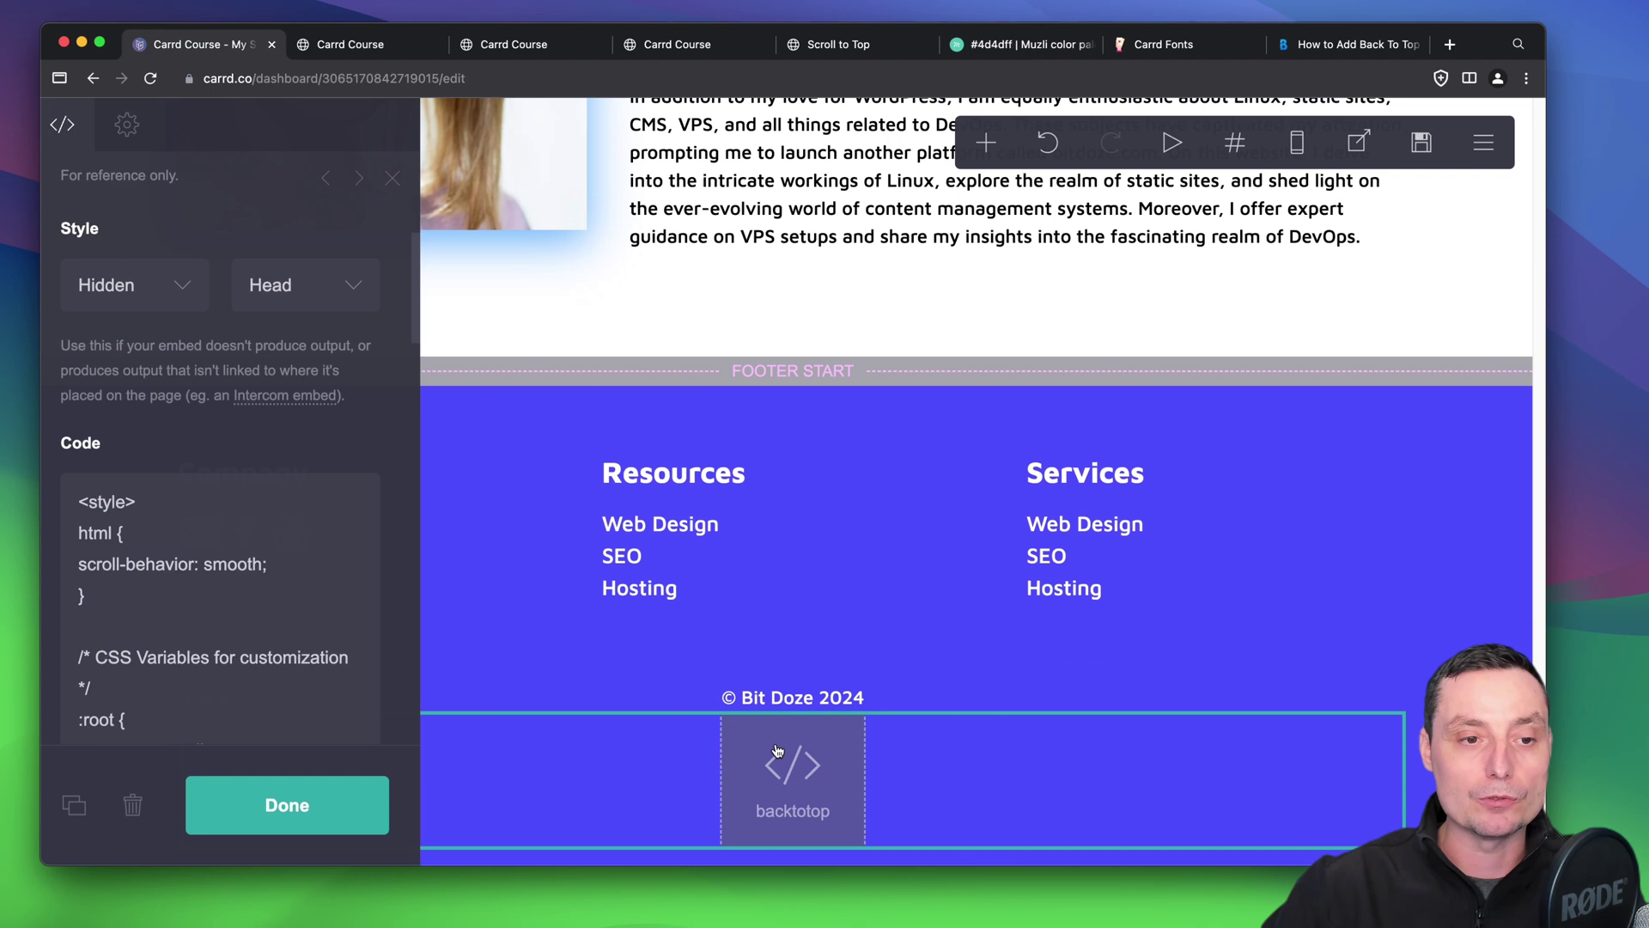
{"action": "scroll", "coordinate": [282, 583], "scroll_direction": "down", "scroll_amount": 3}
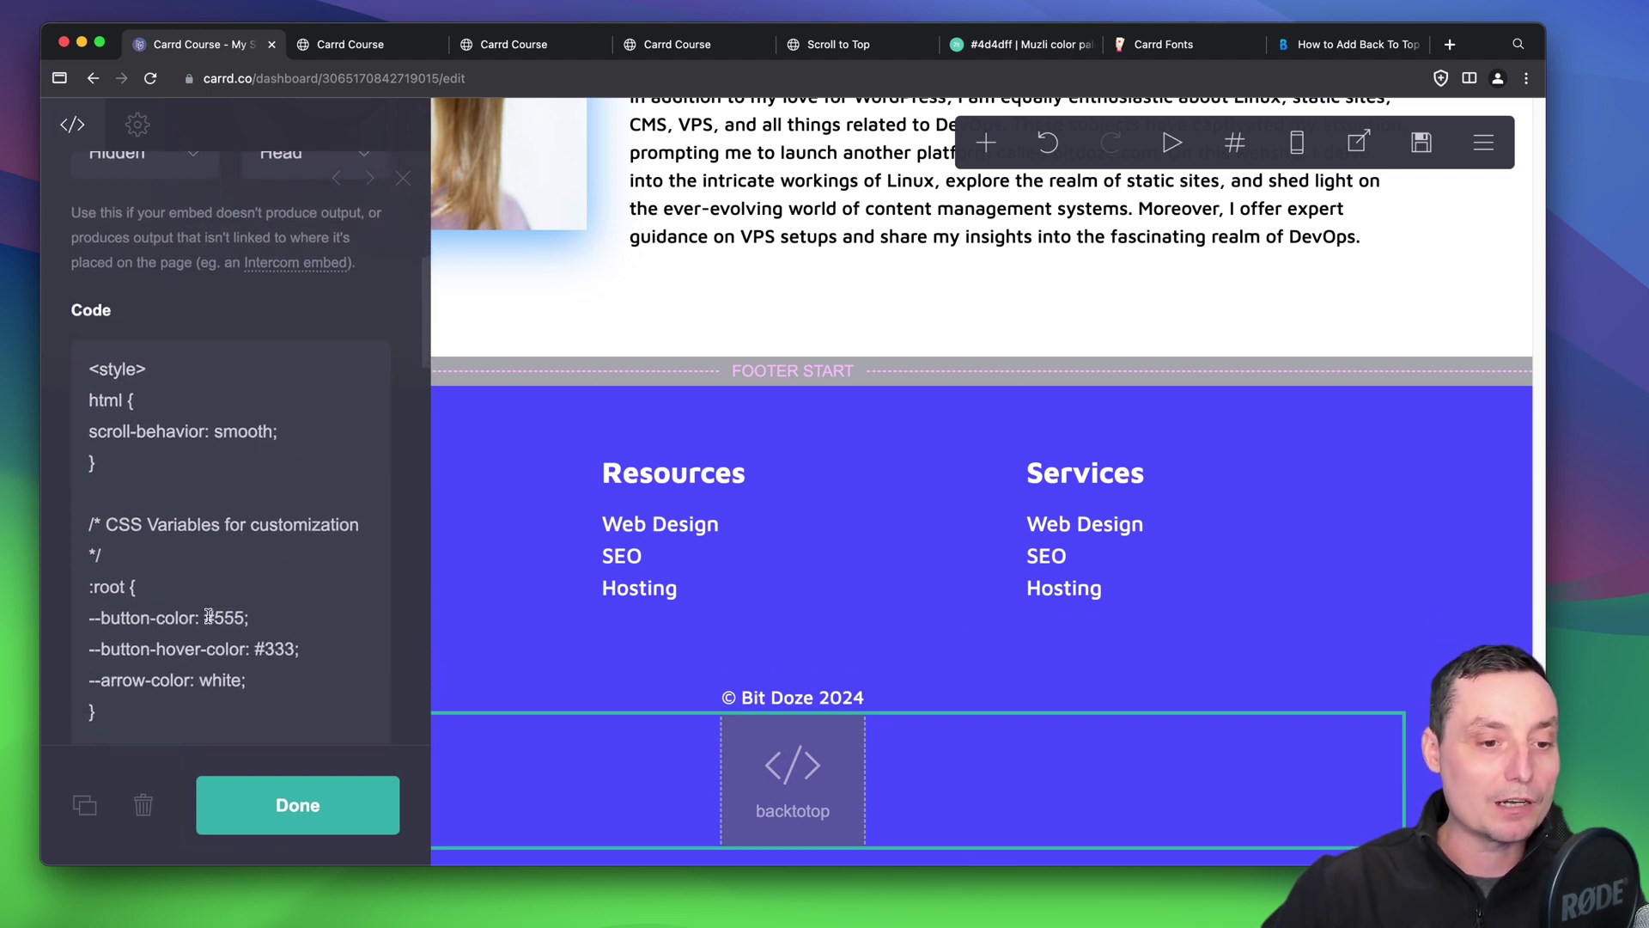
{"action": "left_click_drag", "start_coordinate": [205, 617], "coordinate": [244, 619]}
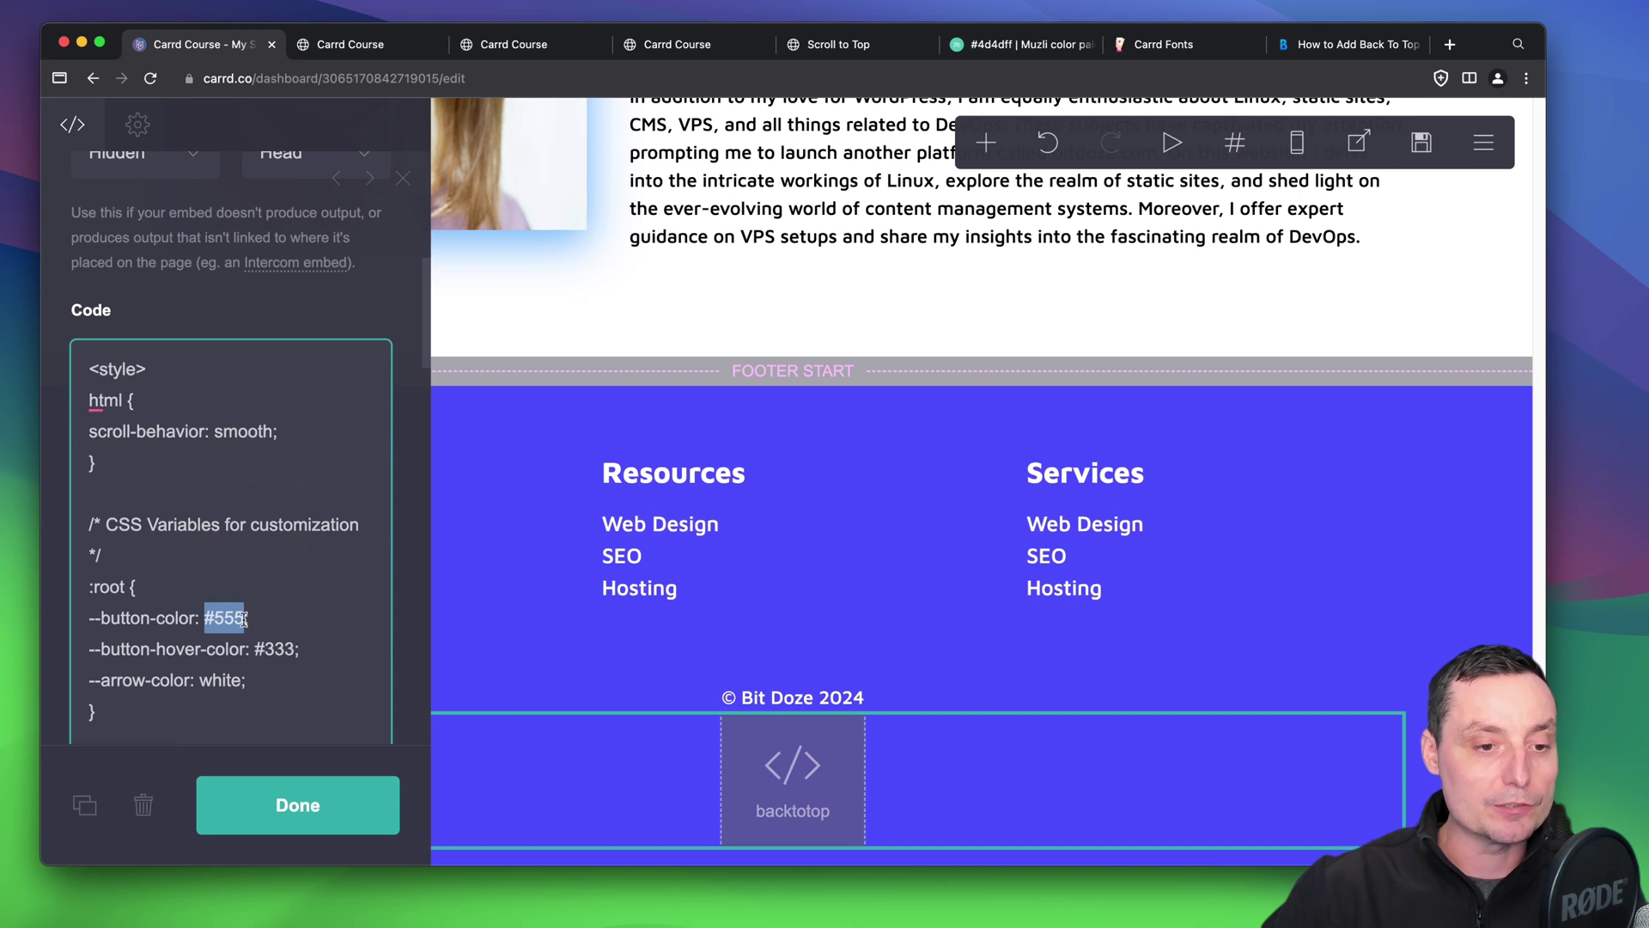
{"action": "key", "text": "super+v"}
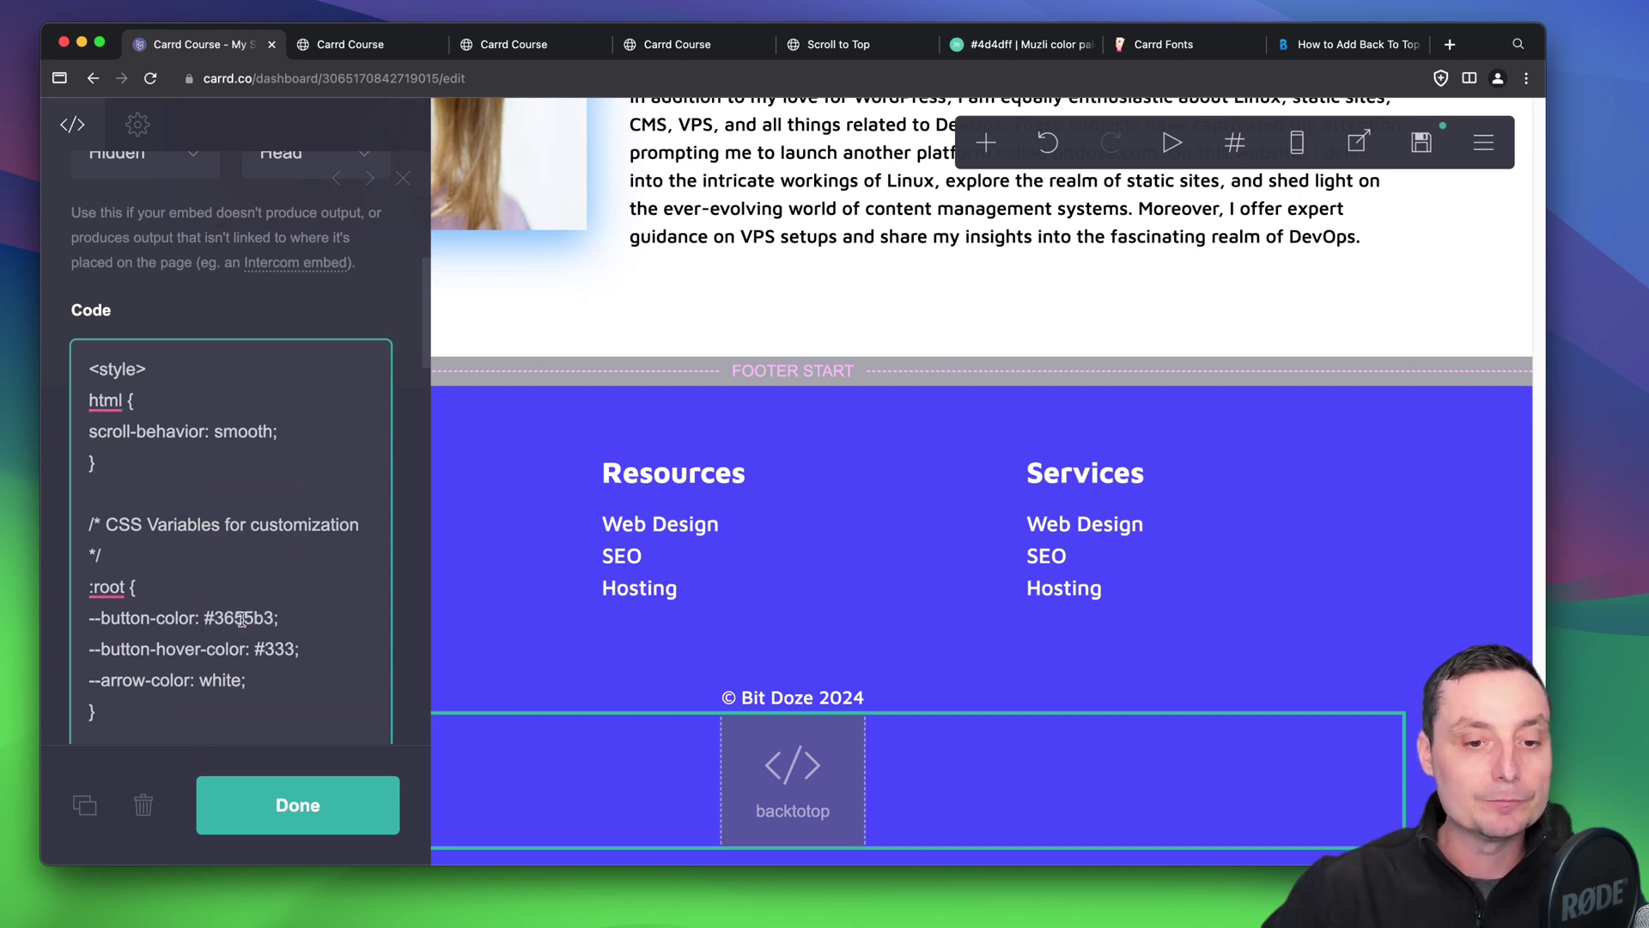
{"action": "scroll", "coordinate": [275, 593], "scroll_direction": "down", "scroll_amount": 1}
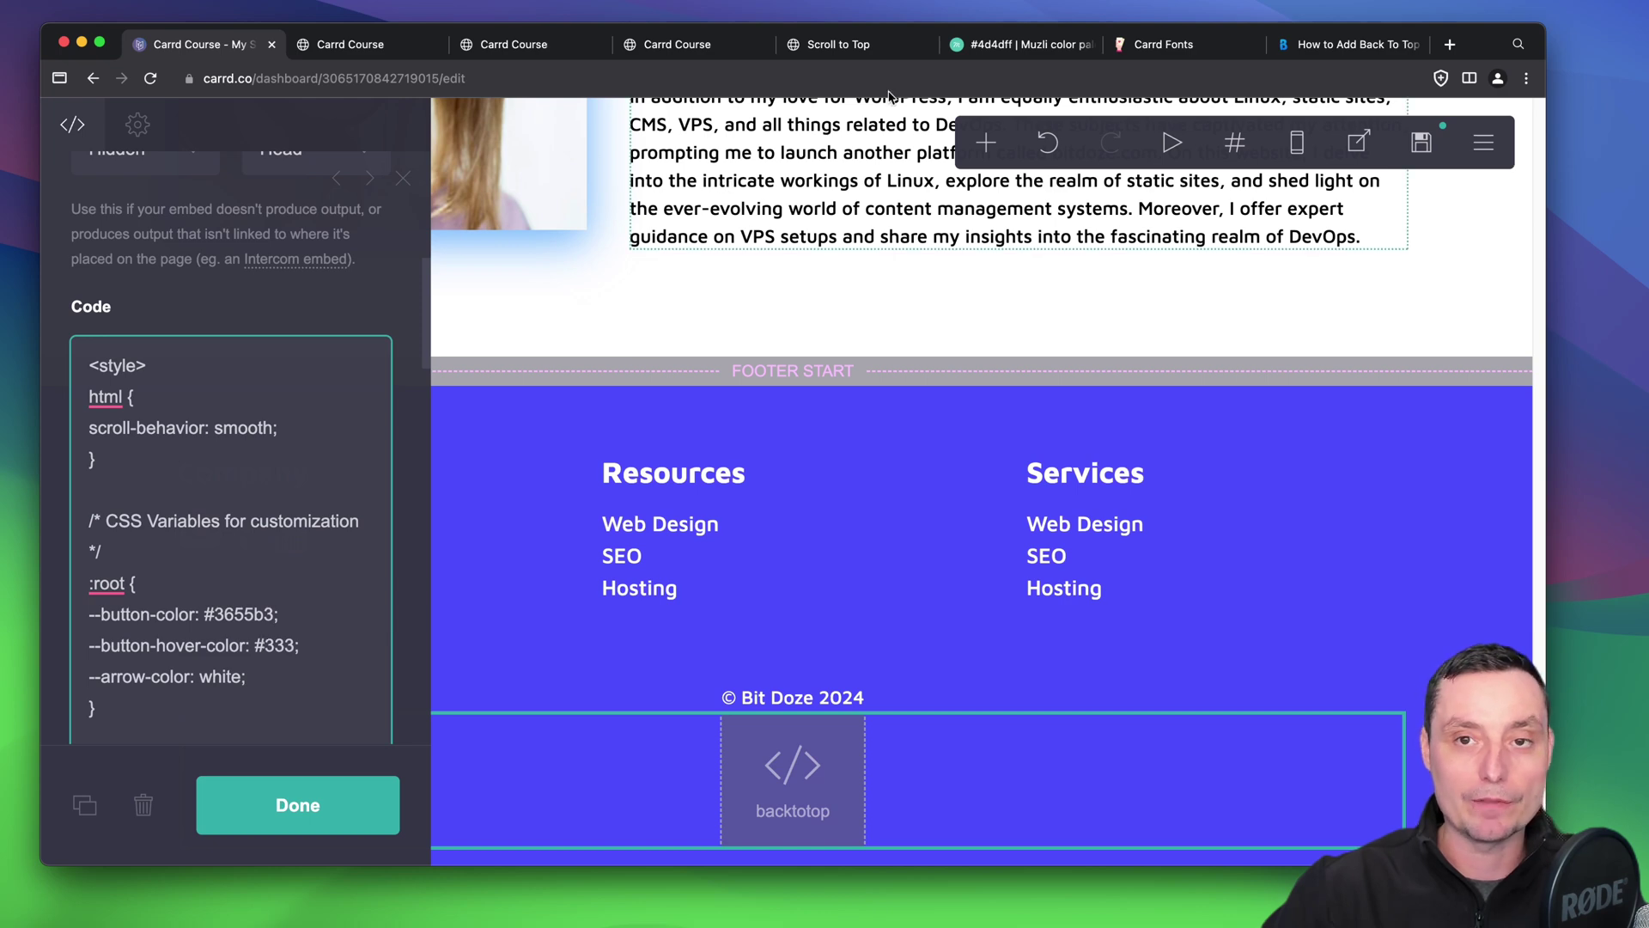
- Copy the light blue #A6BCFF from the Muzli palette and return to Carrd
{"action": "left_click", "coordinate": [1036, 45]}
{"action": "mouse_move", "coordinate": [988, 378]}
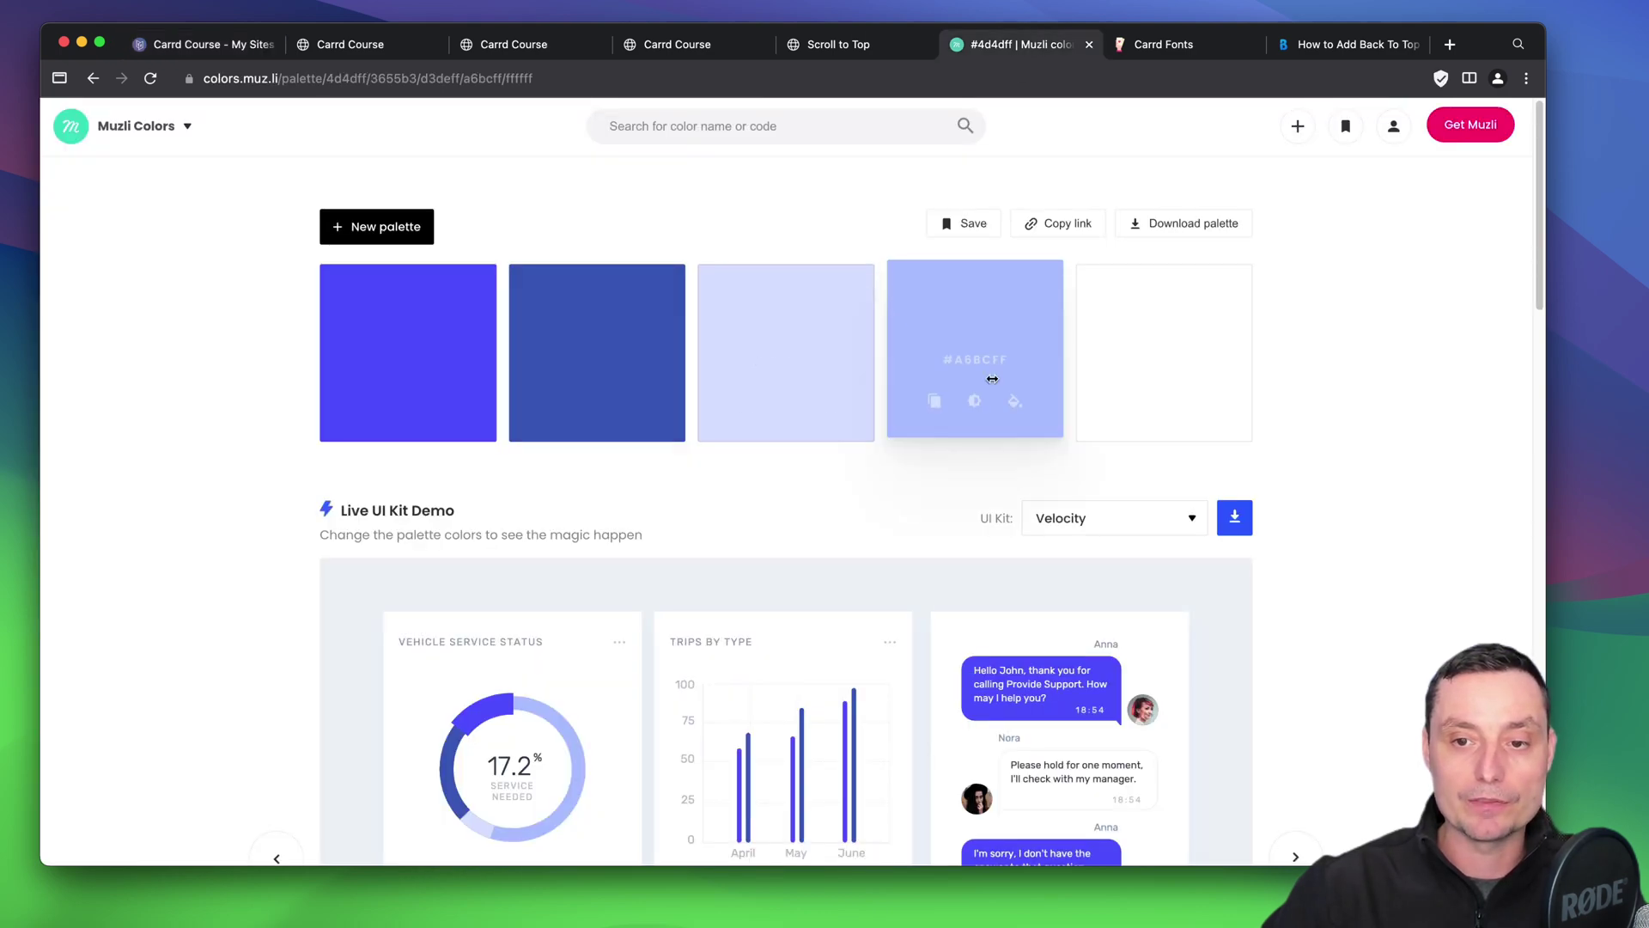
{"action": "left_click", "coordinate": [933, 403]}
{"action": "left_click", "coordinate": [215, 45]}
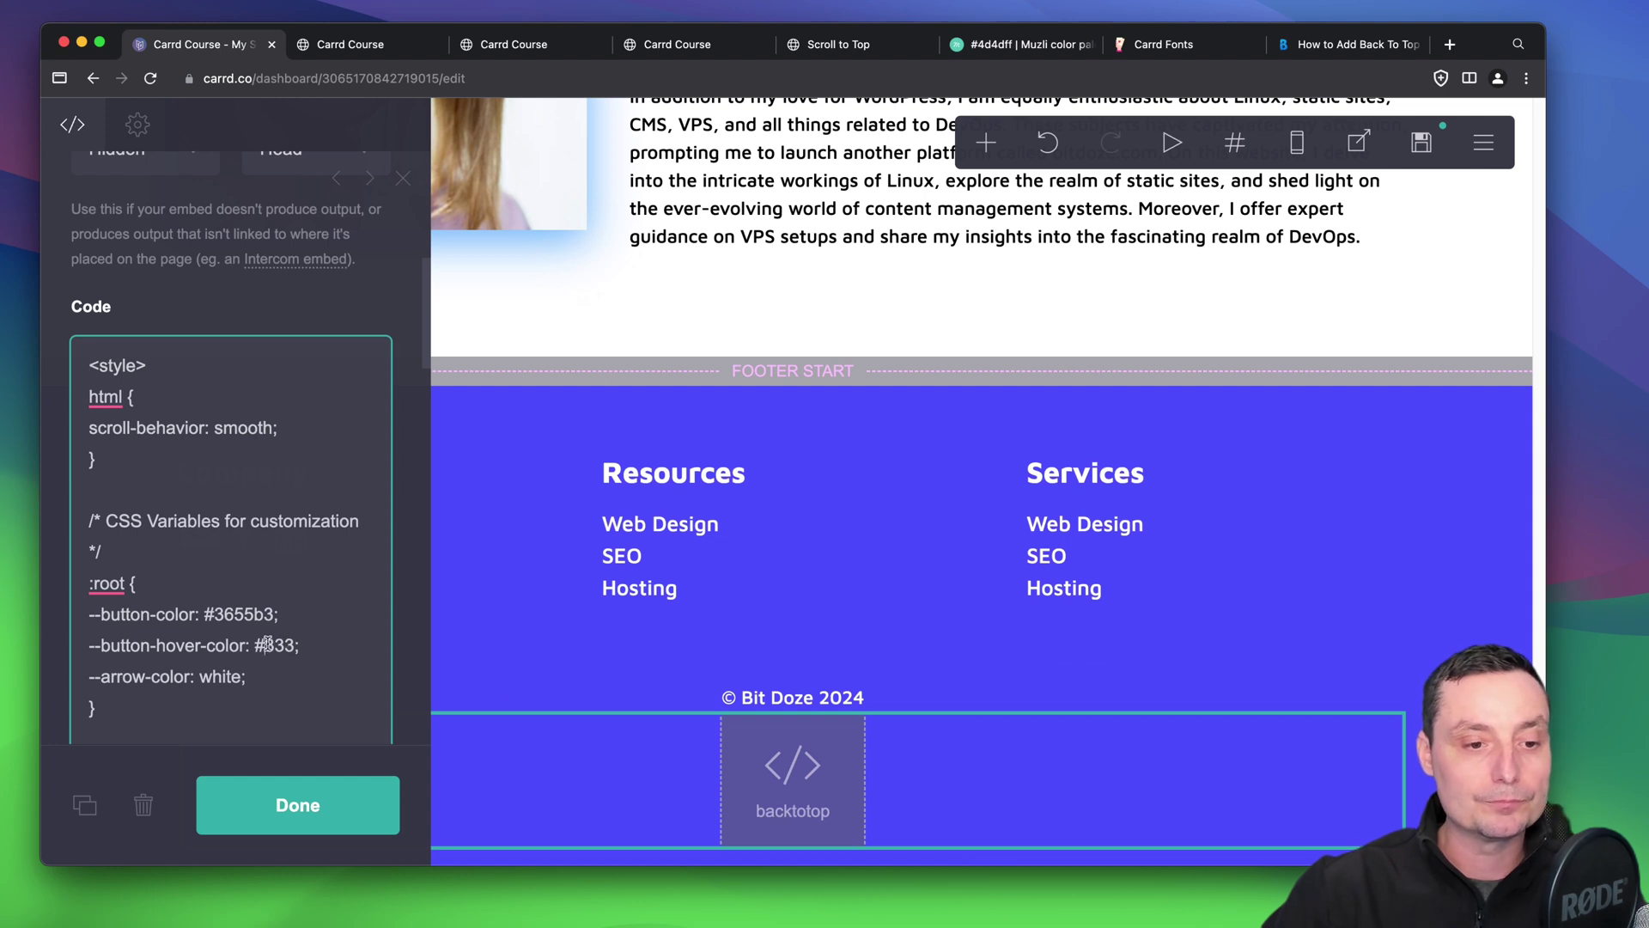
- Replace the #333 button hover colour in the embed code with #a6bcff and finish editing
{"action": "left_click_drag", "start_coordinate": [255, 645], "coordinate": [290, 644]}
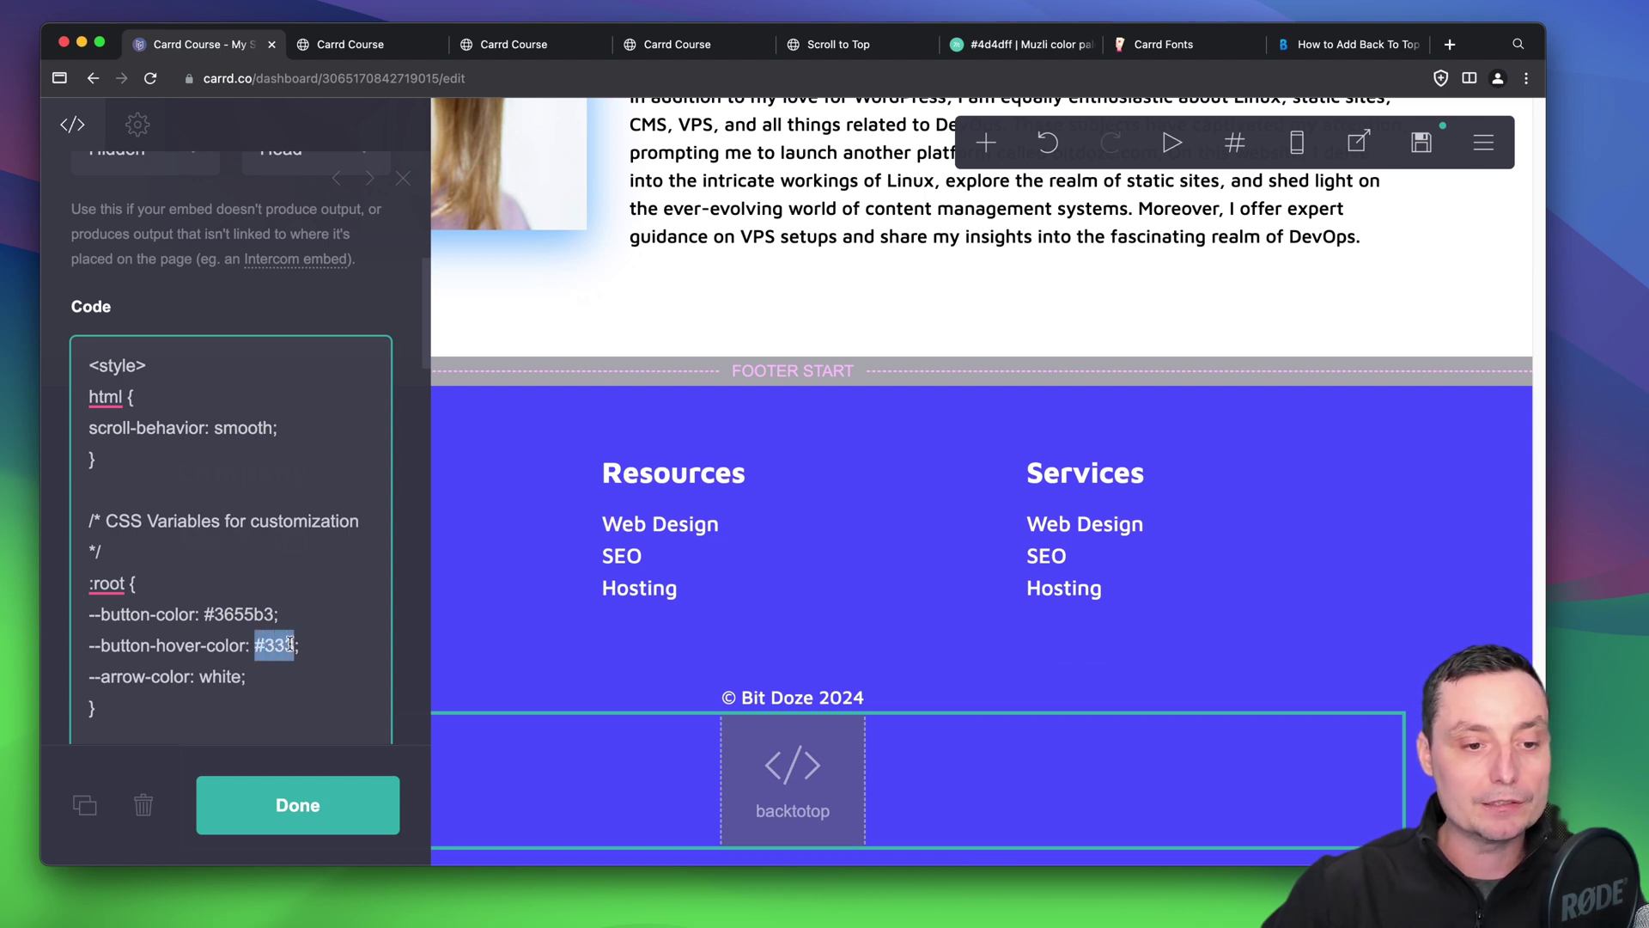
{"action": "key", "text": "super+v"}
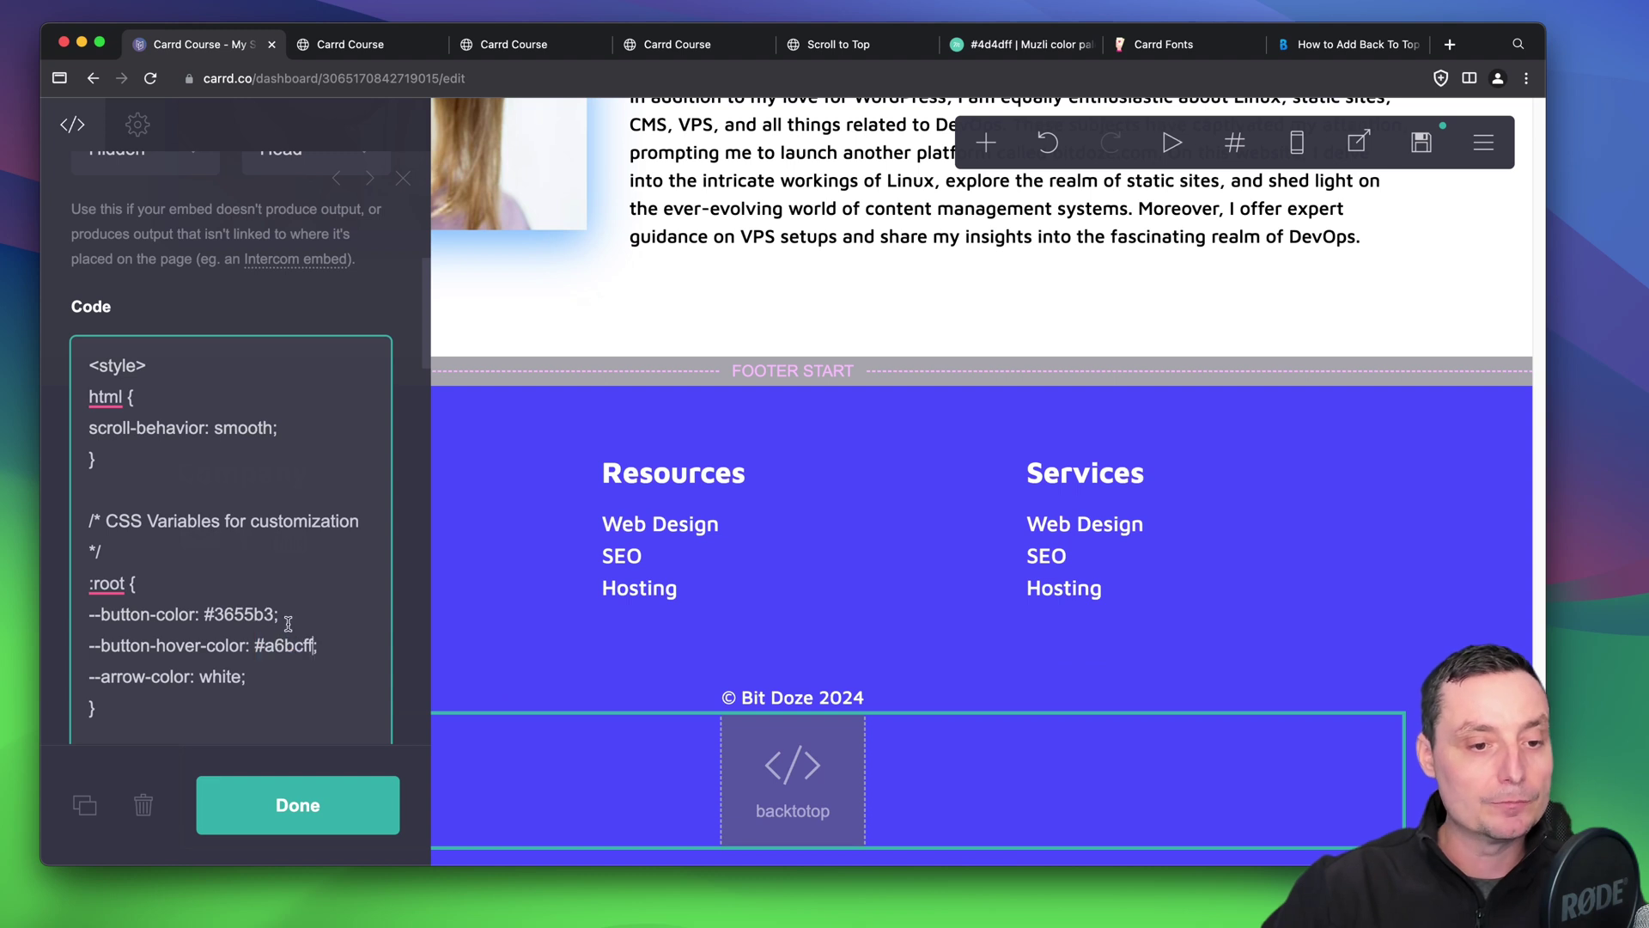
{"action": "scroll", "coordinate": [280, 593], "scroll_direction": "down", "scroll_amount": 2}
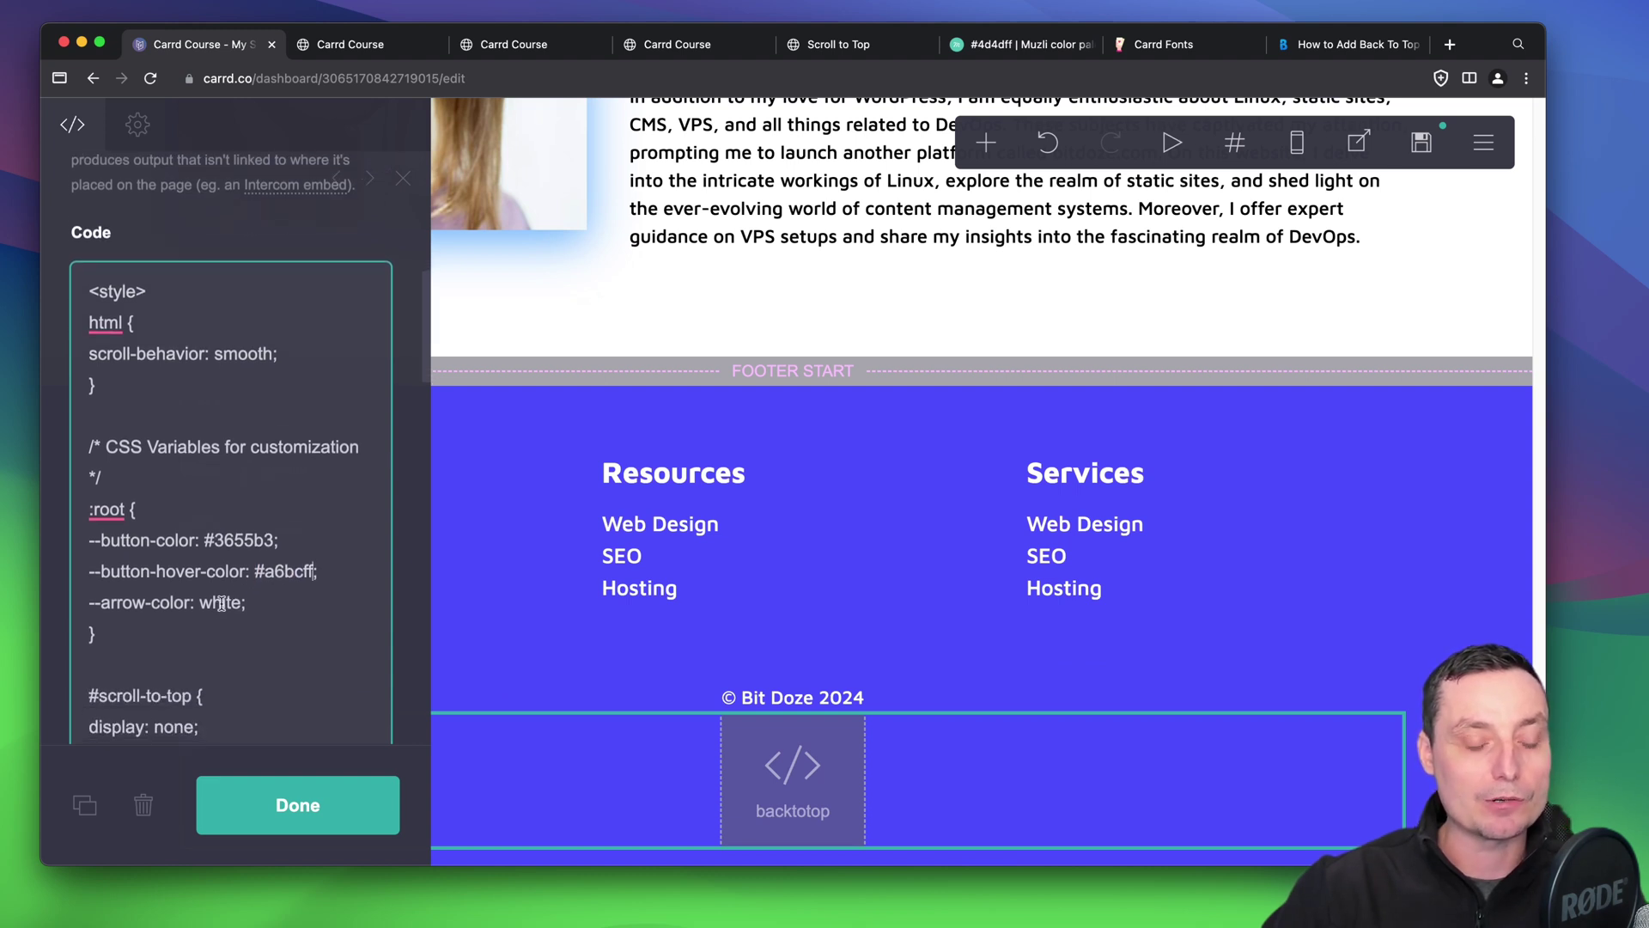
{"action": "scroll", "coordinate": [275, 558], "scroll_direction": "down", "scroll_amount": 2}
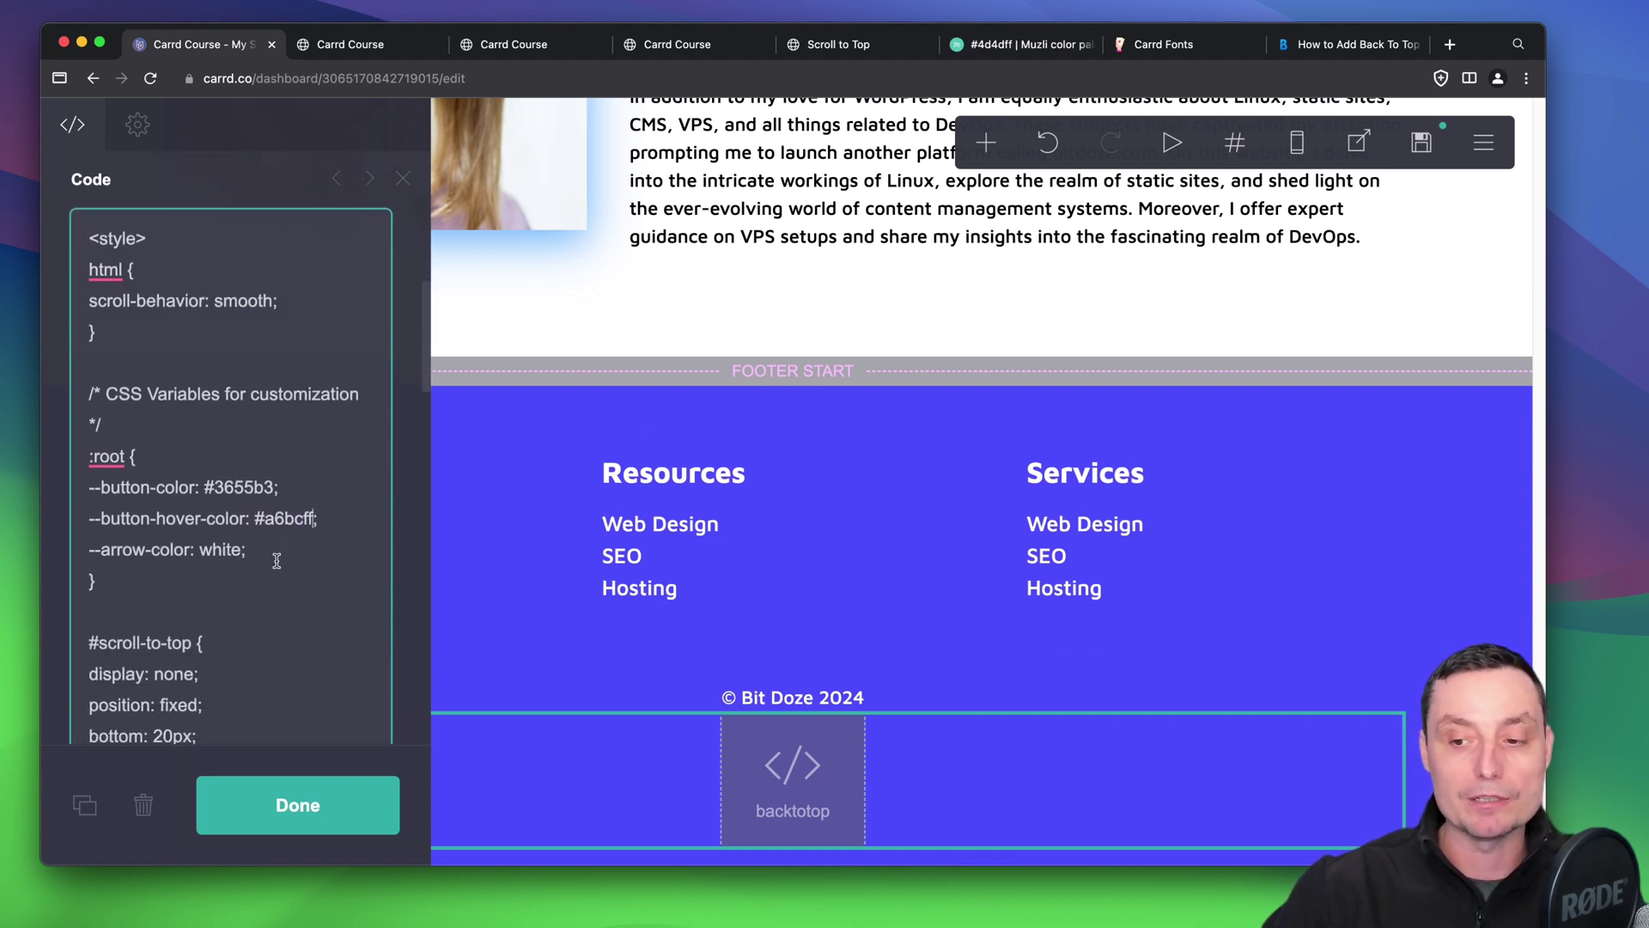
{"action": "scroll", "coordinate": [271, 557], "scroll_direction": "down", "scroll_amount": 1}
{"action": "scroll", "coordinate": [275, 602], "scroll_direction": "down", "scroll_amount": 2}
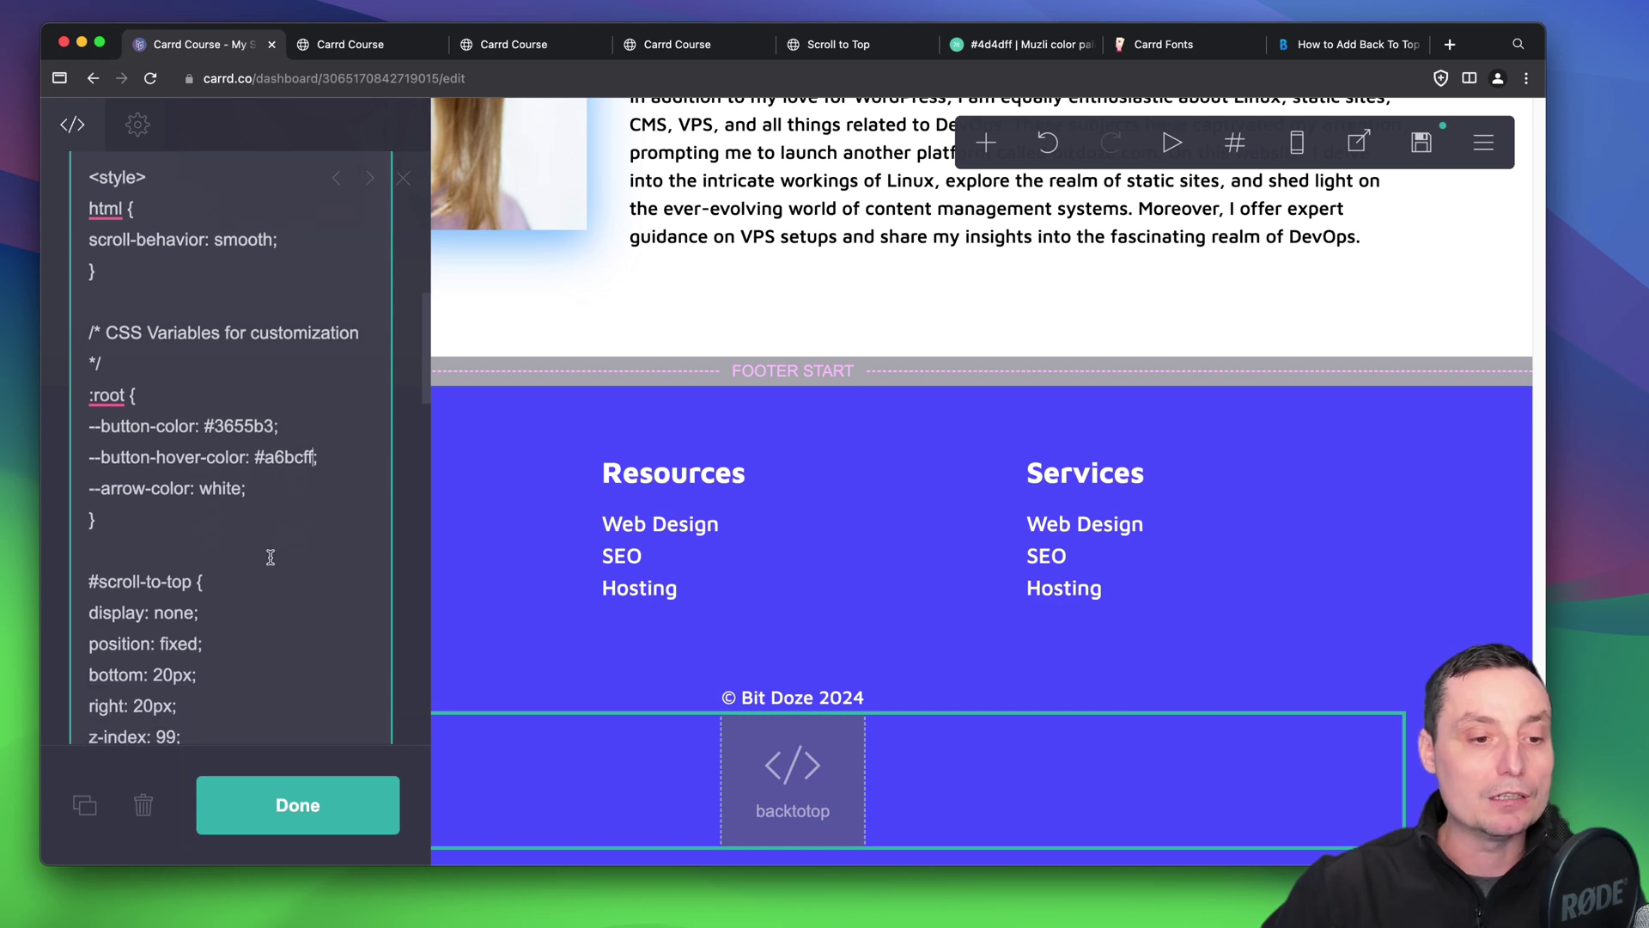
{"action": "left_click", "coordinate": [311, 803]}
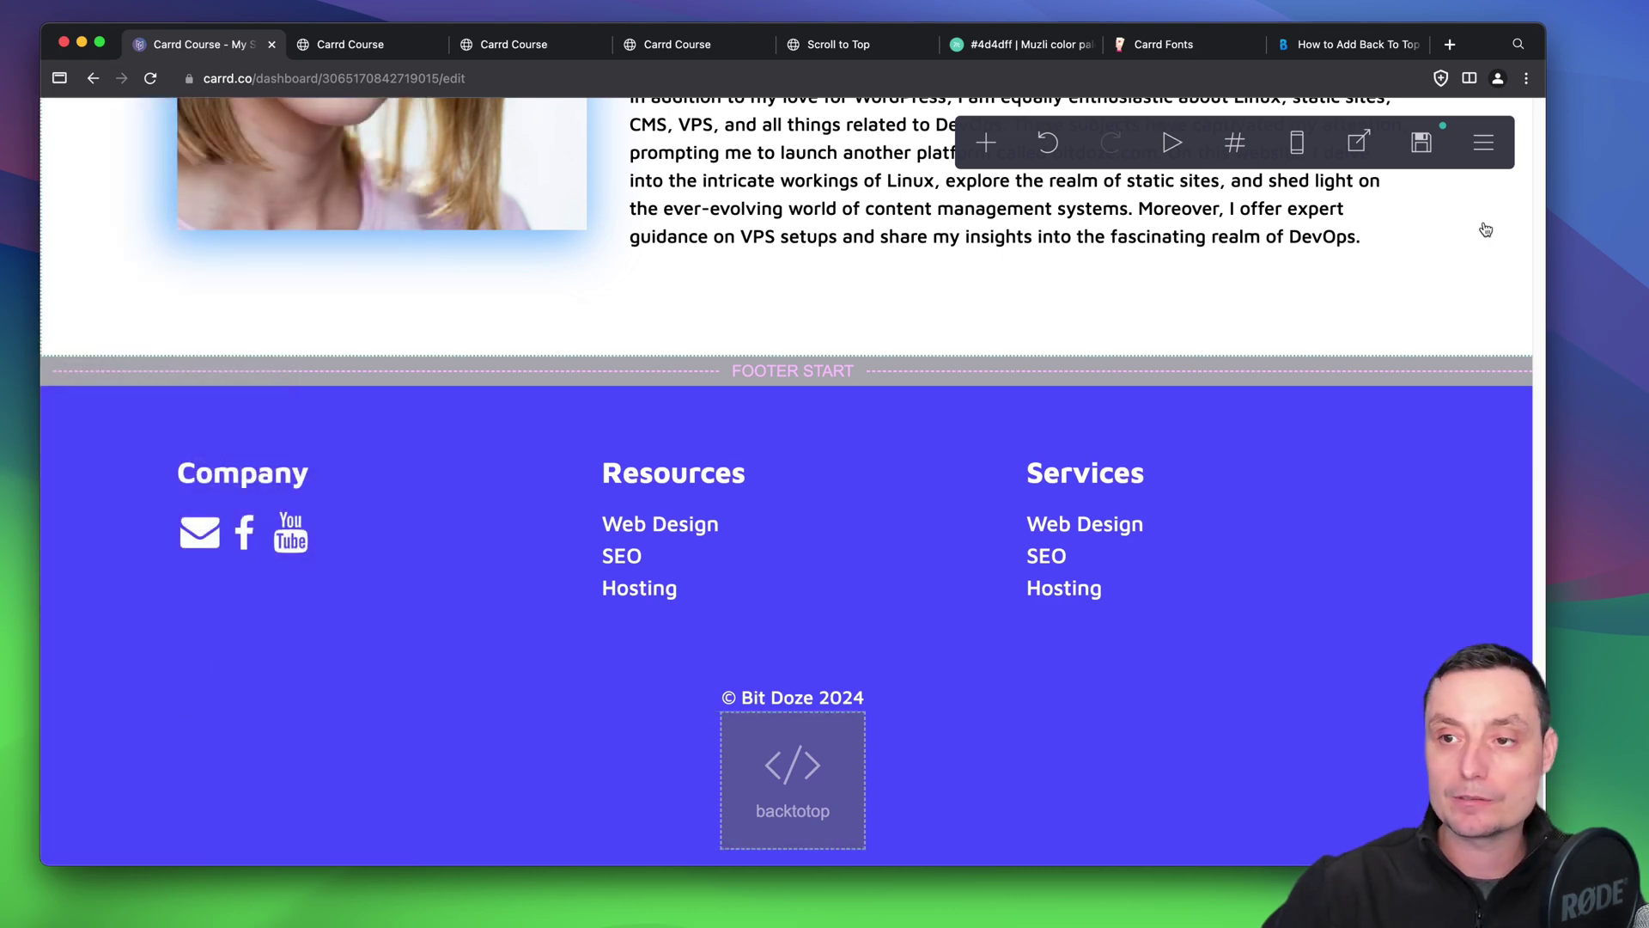
- Publish the changes and open the live bitdoze.carrd.co site
{"action": "left_click", "coordinate": [1421, 142]}
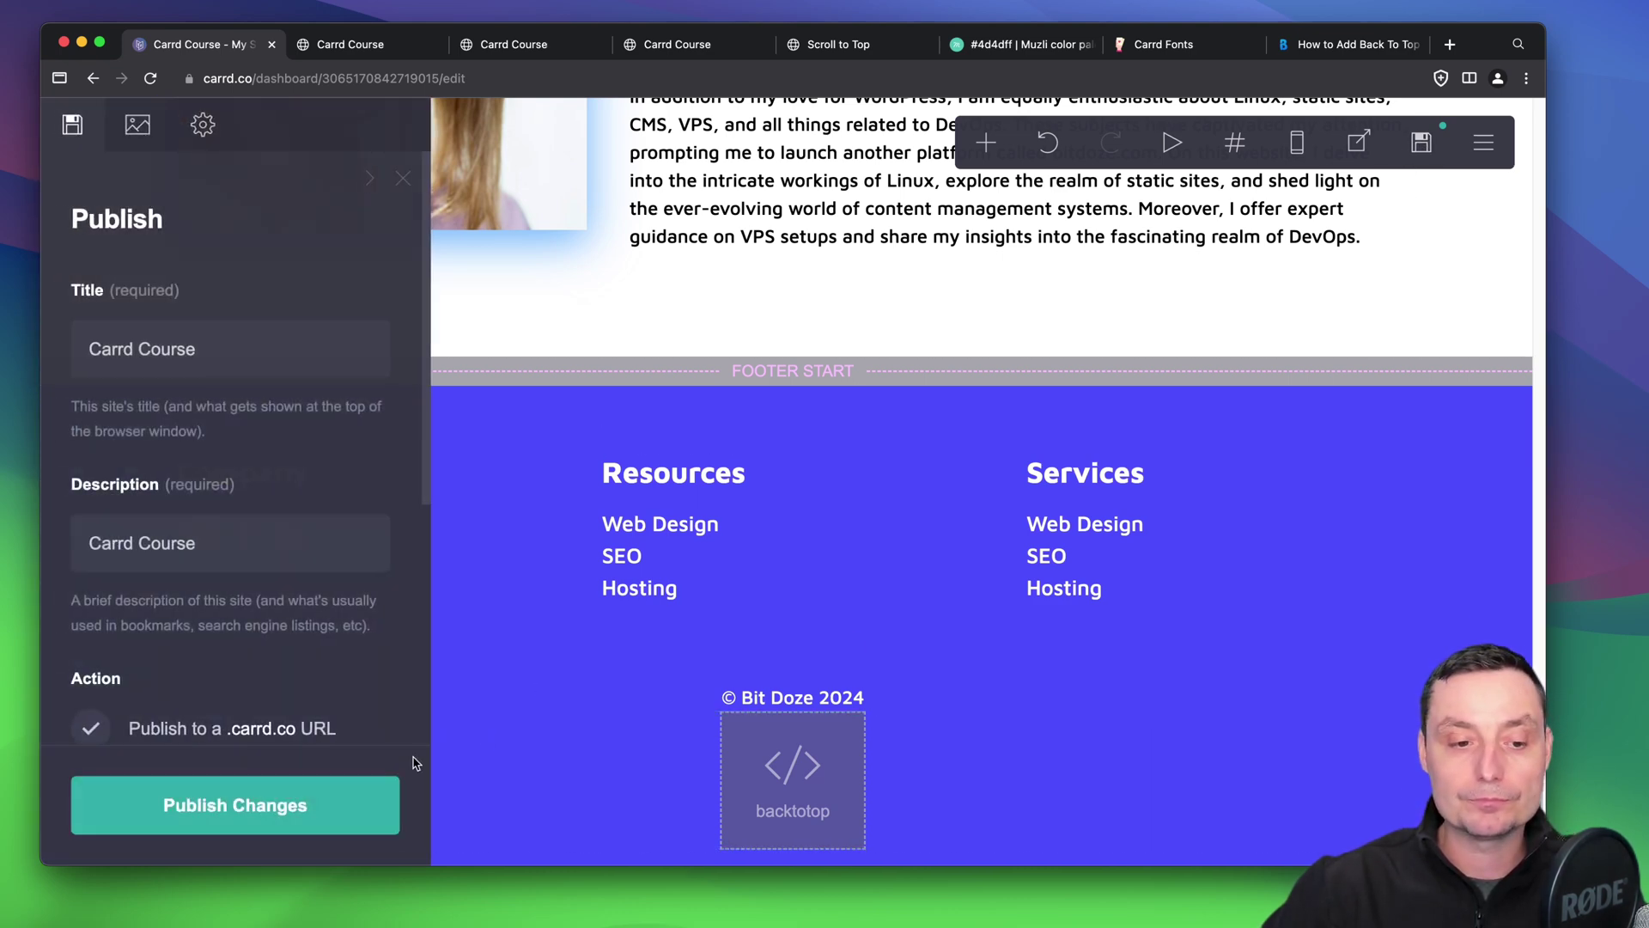
{"action": "left_click", "coordinate": [287, 803]}
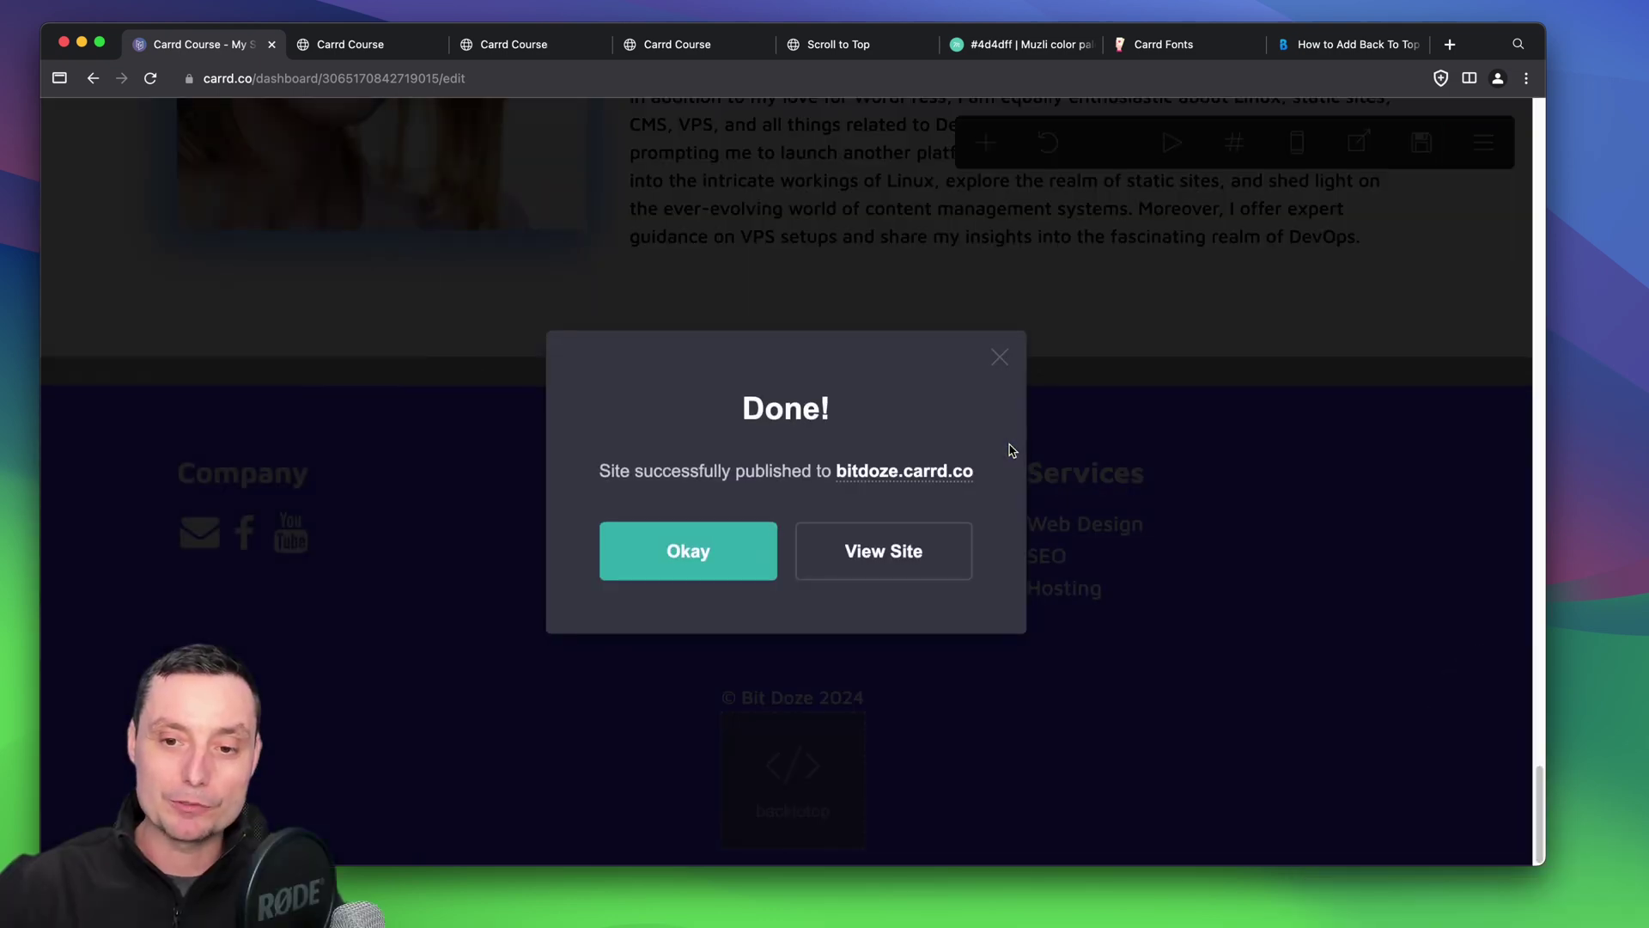
{"action": "left_click", "coordinate": [900, 556]}
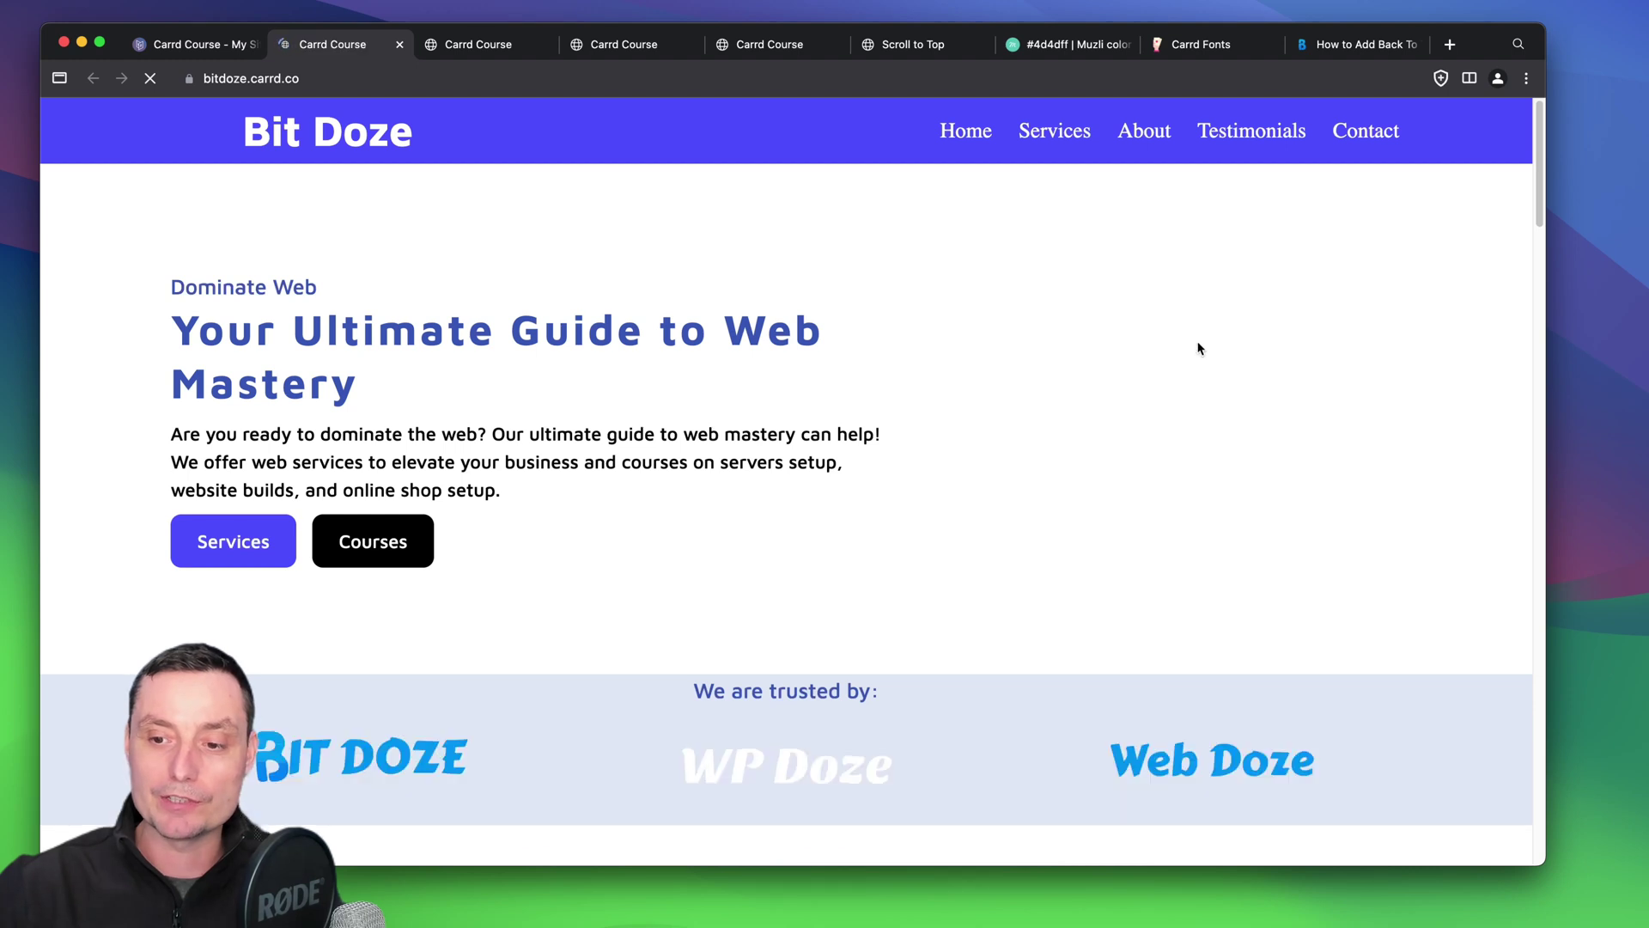
- Scroll down the live bitdoze.carrd.co page until the dark blue round back-to-top button appears bottom-right
{"action": "scroll", "coordinate": [1197, 349], "scroll_direction": "down", "scroll_amount": 5}
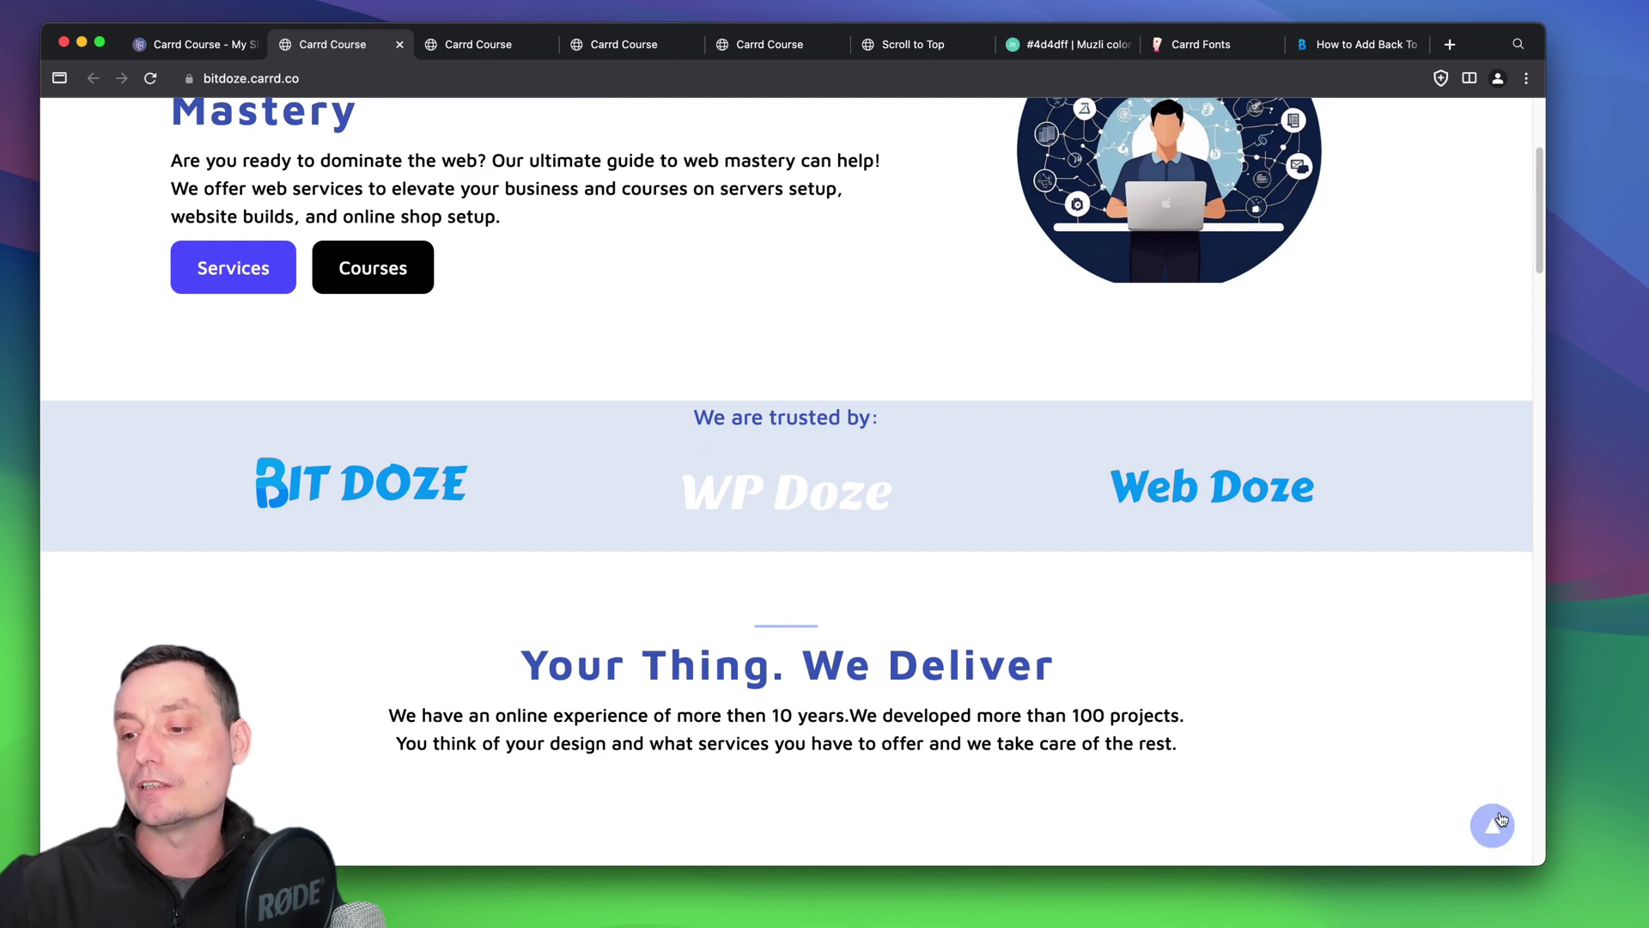
{"action": "scroll", "coordinate": [1469, 642], "scroll_direction": "down", "scroll_amount": 6}
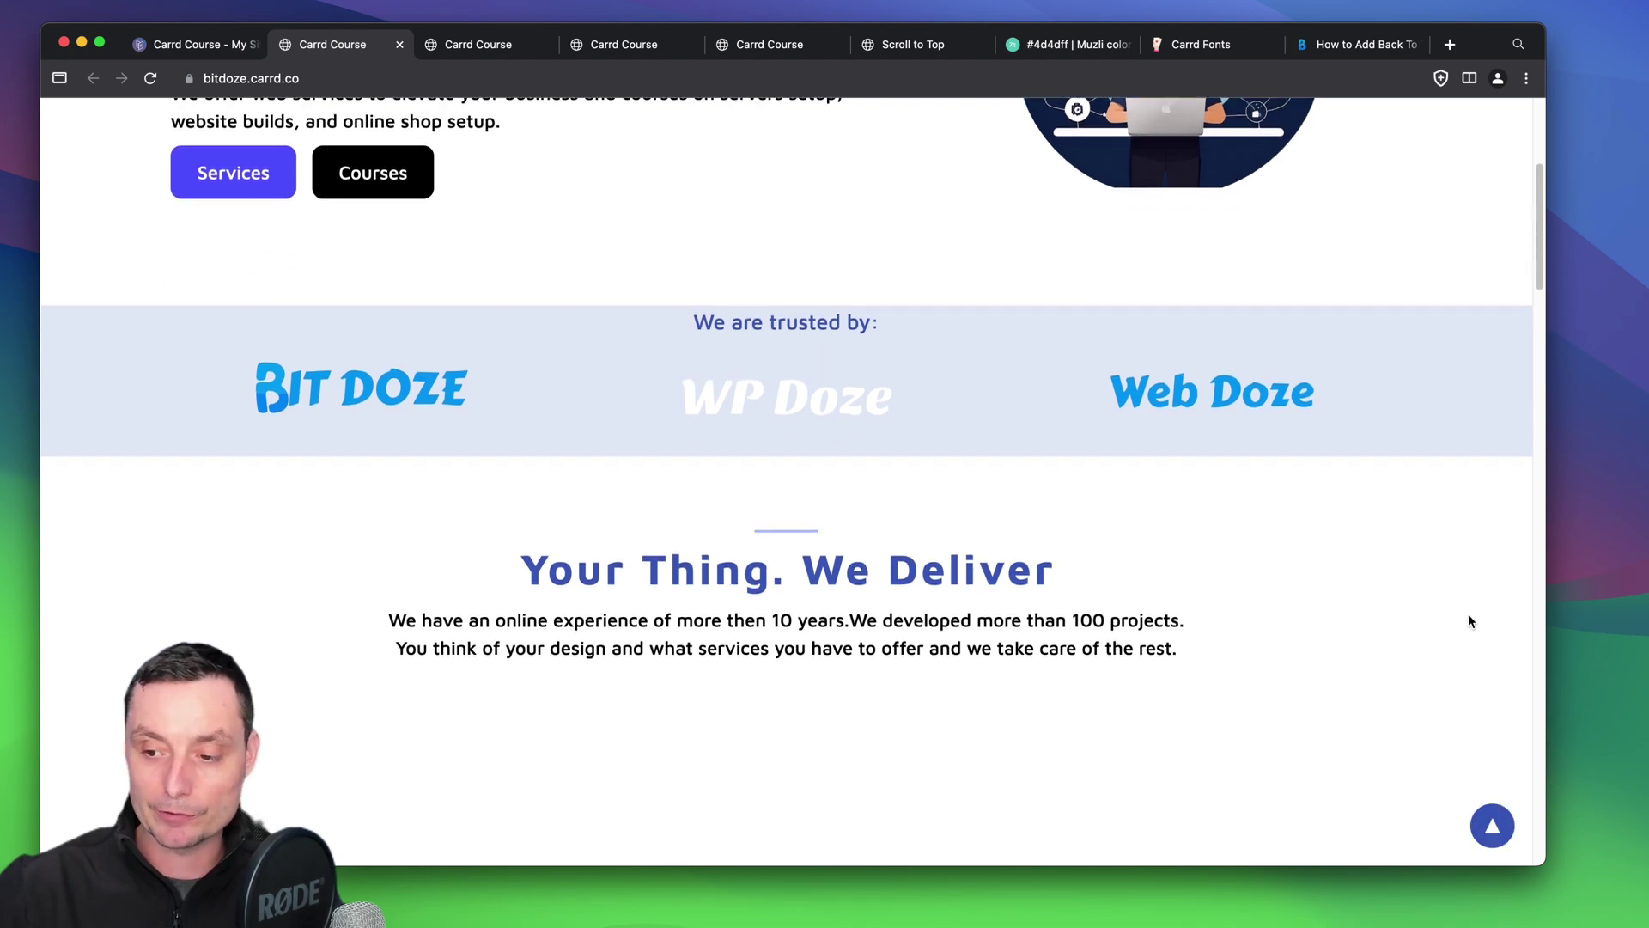
{"action": "scroll", "coordinate": [1463, 611], "scroll_direction": "down", "scroll_amount": 4}
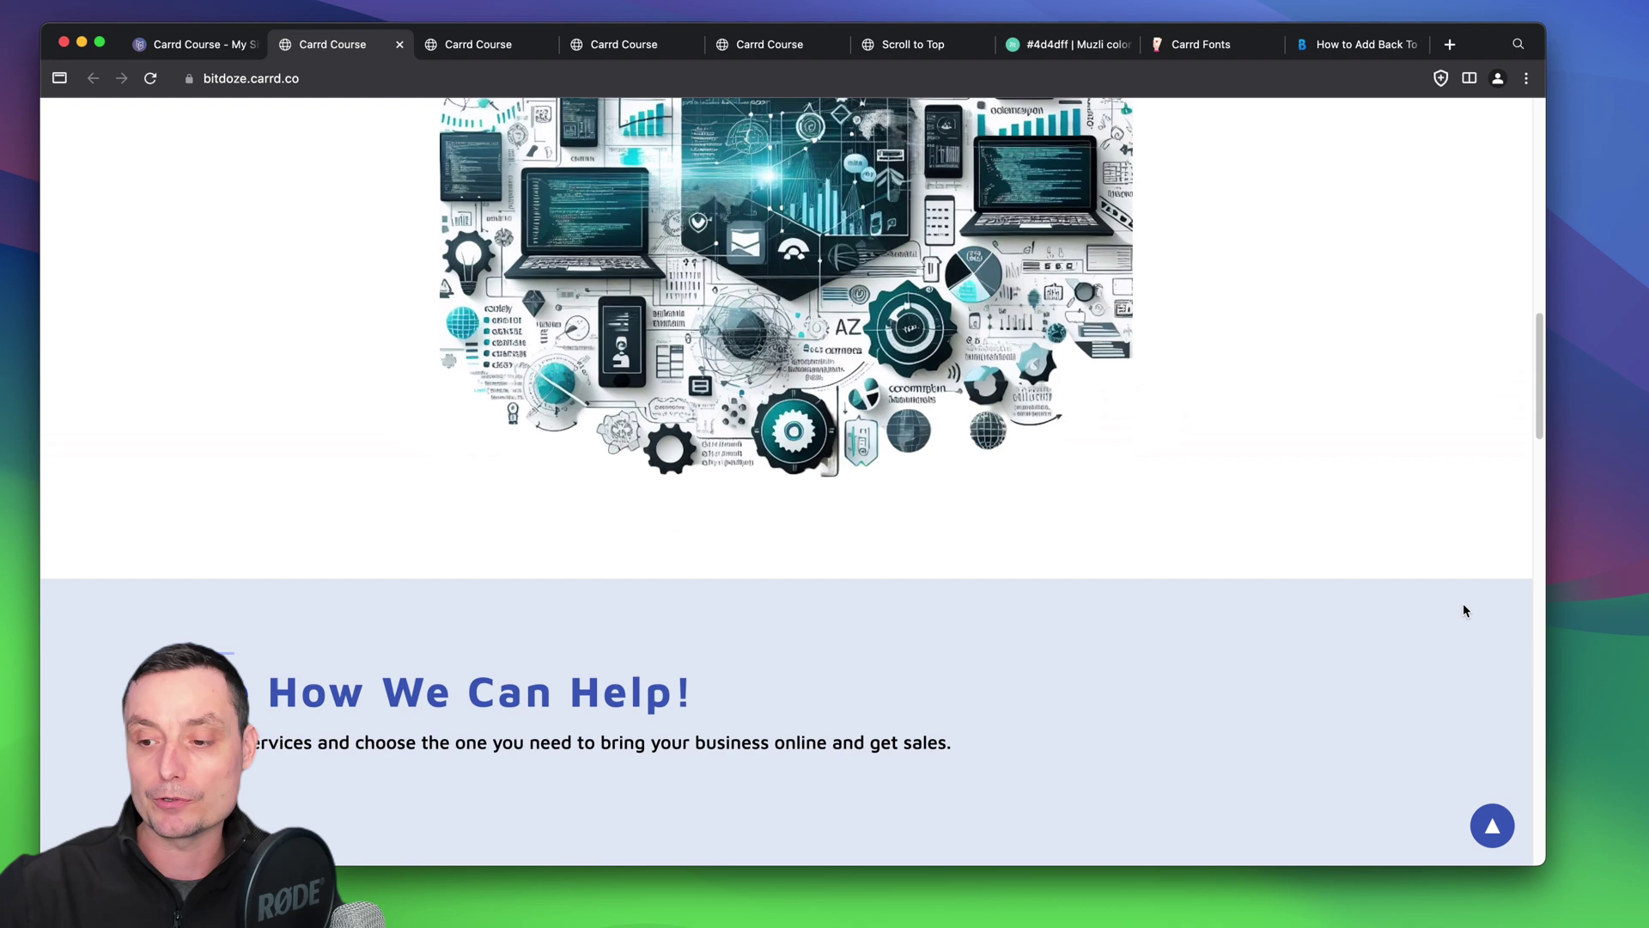
{"action": "scroll", "coordinate": [1464, 611], "scroll_direction": "down", "scroll_amount": 5}
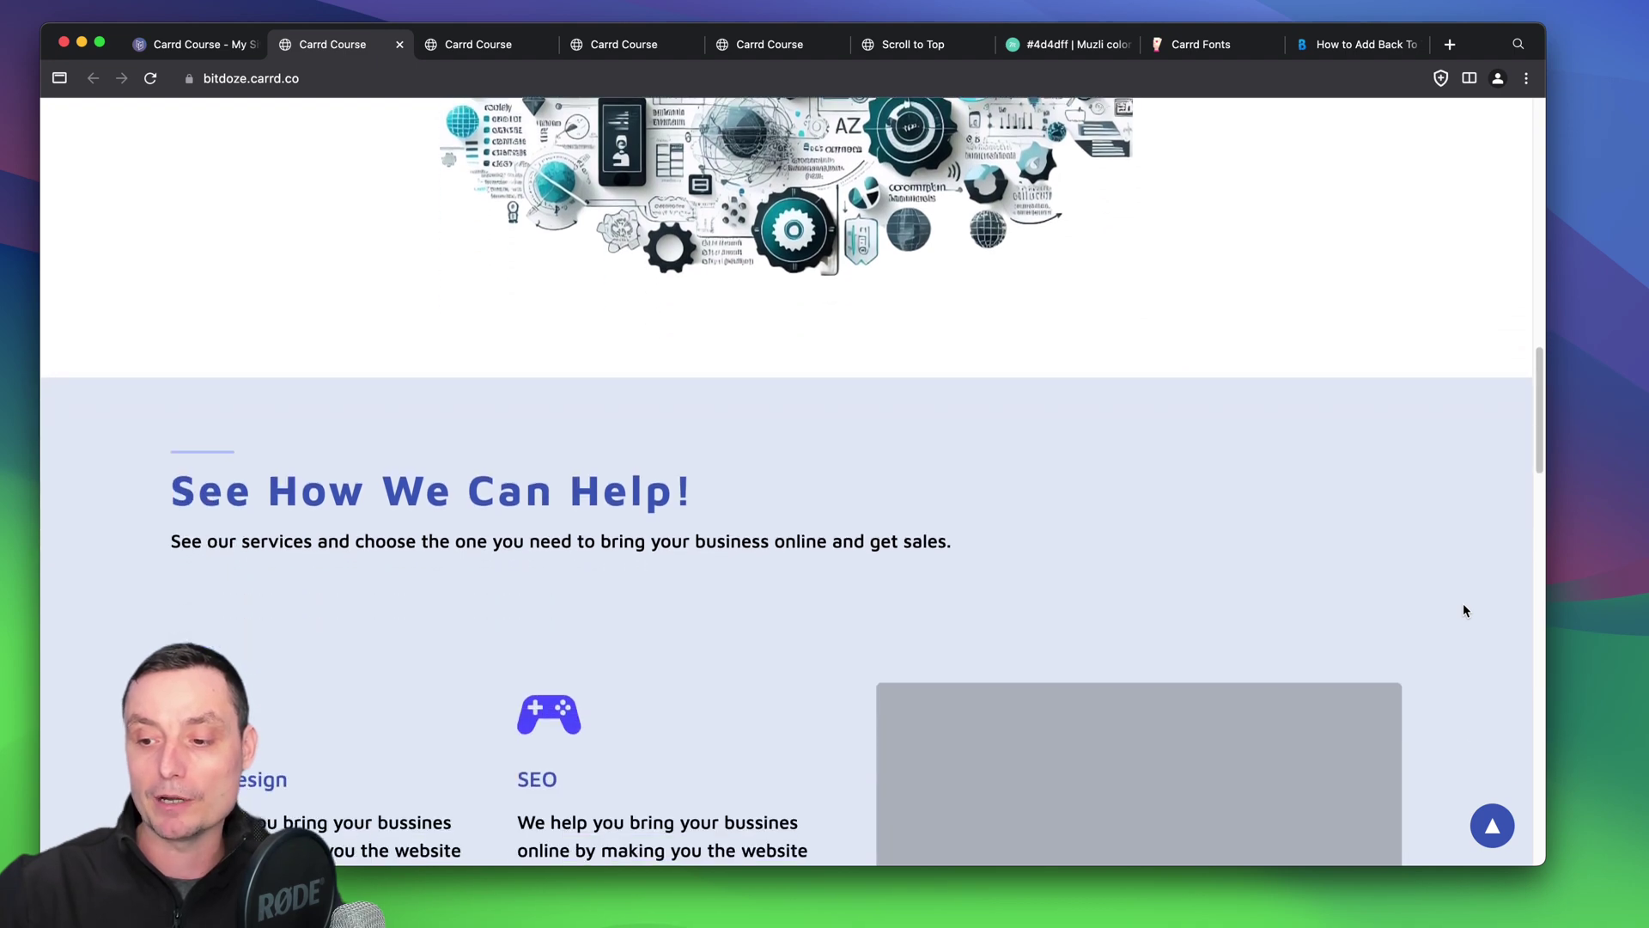
{"action": "scroll", "coordinate": [1464, 610], "scroll_direction": "down", "scroll_amount": 1}
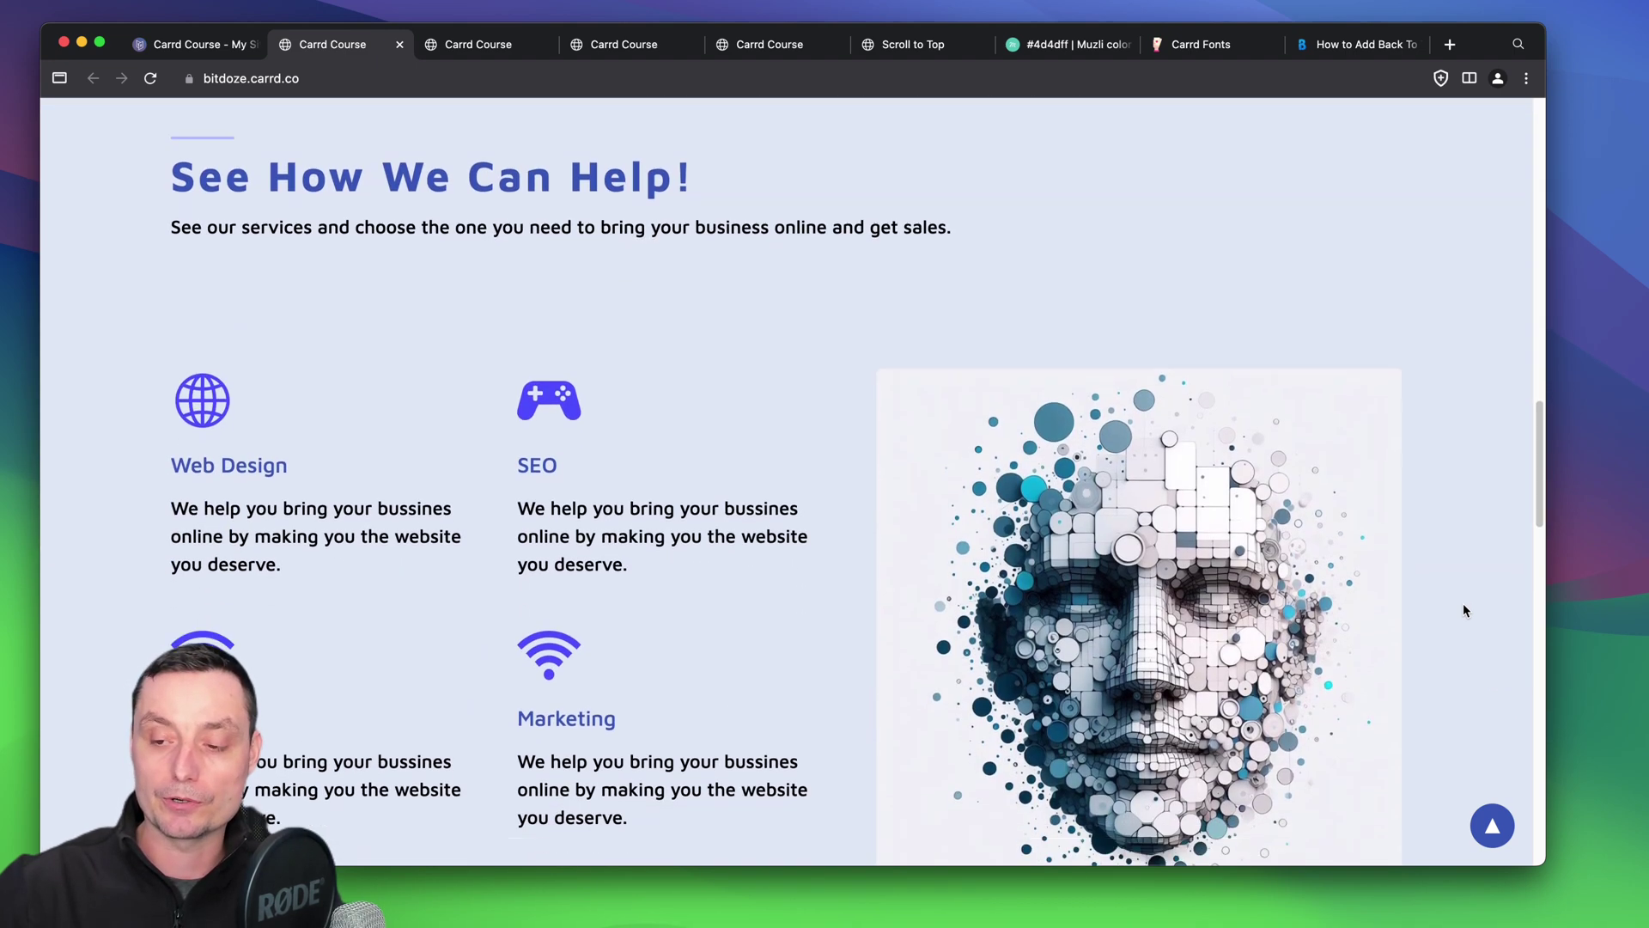